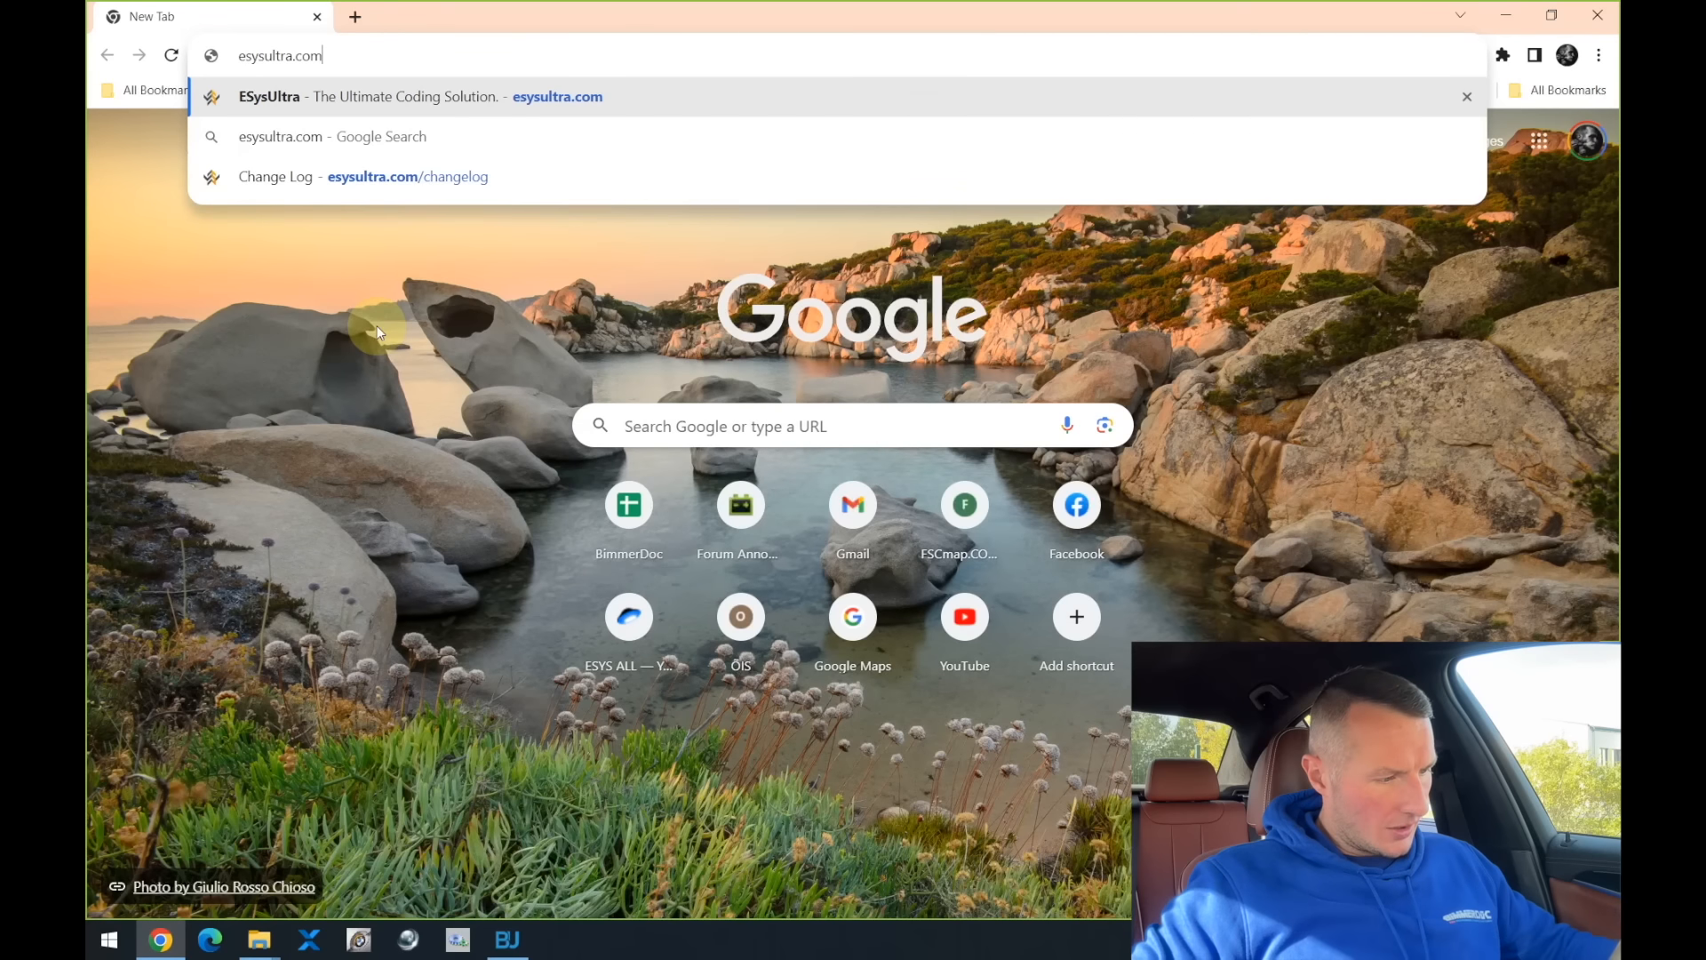
- Open esysultra.com and view the ESysUltra licence pricing and what it includes
key("Return")
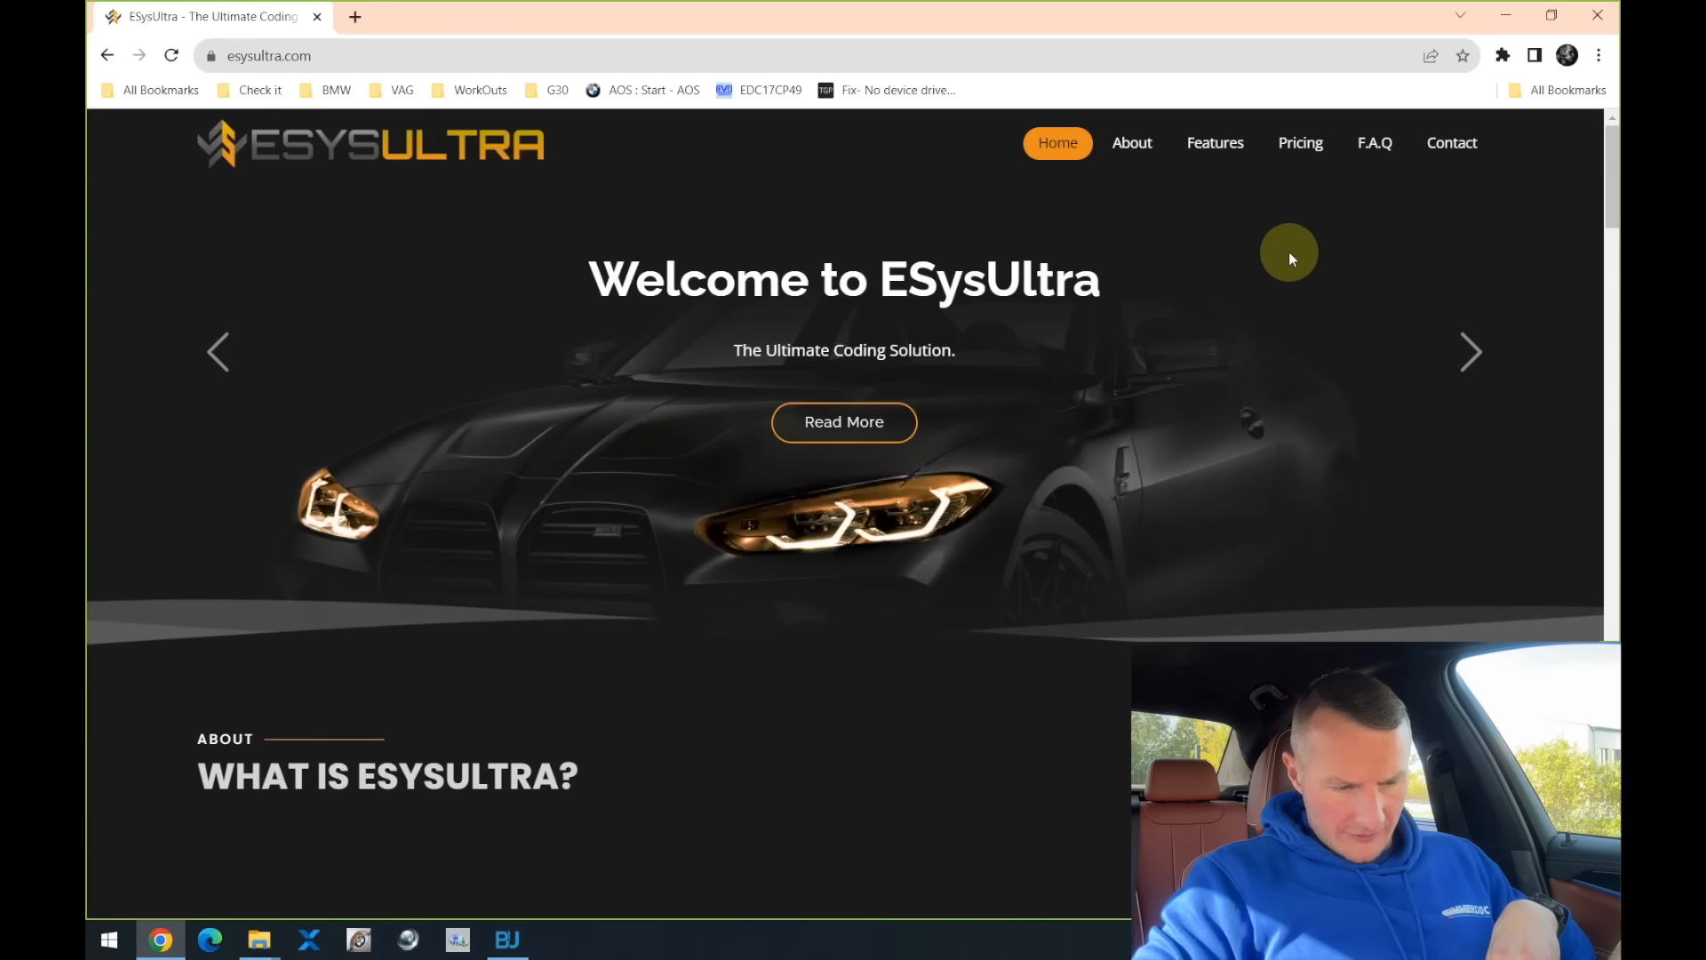
left_click(1303, 150)
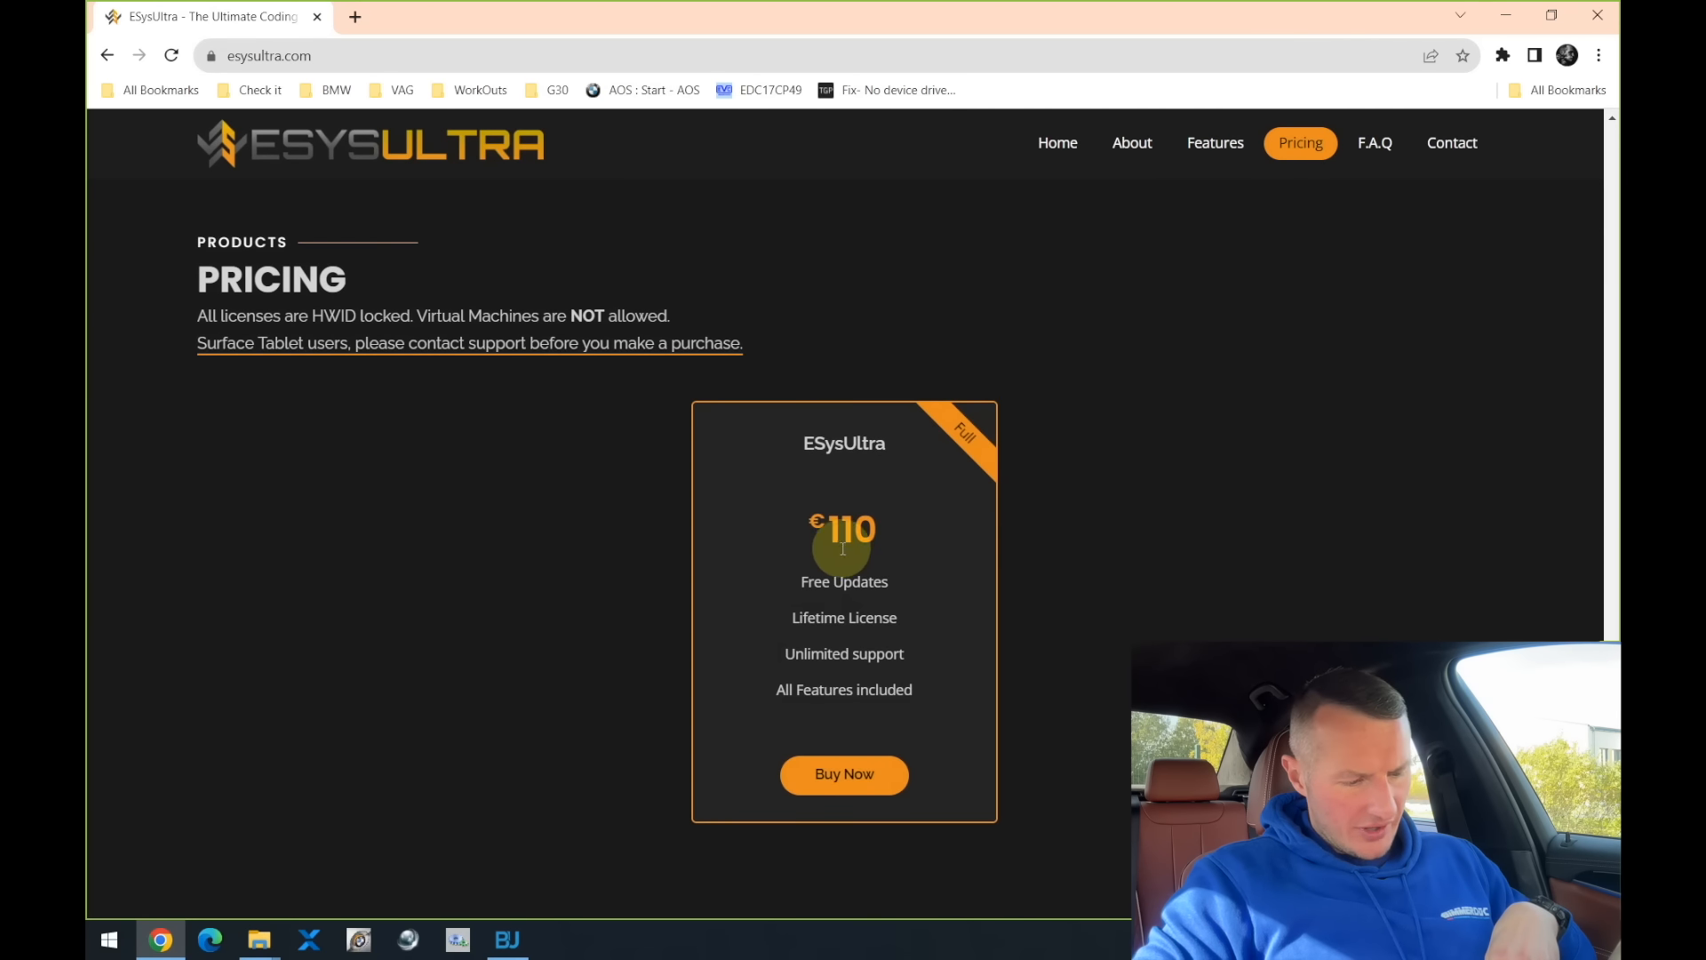
scroll(878, 664, "down", 1)
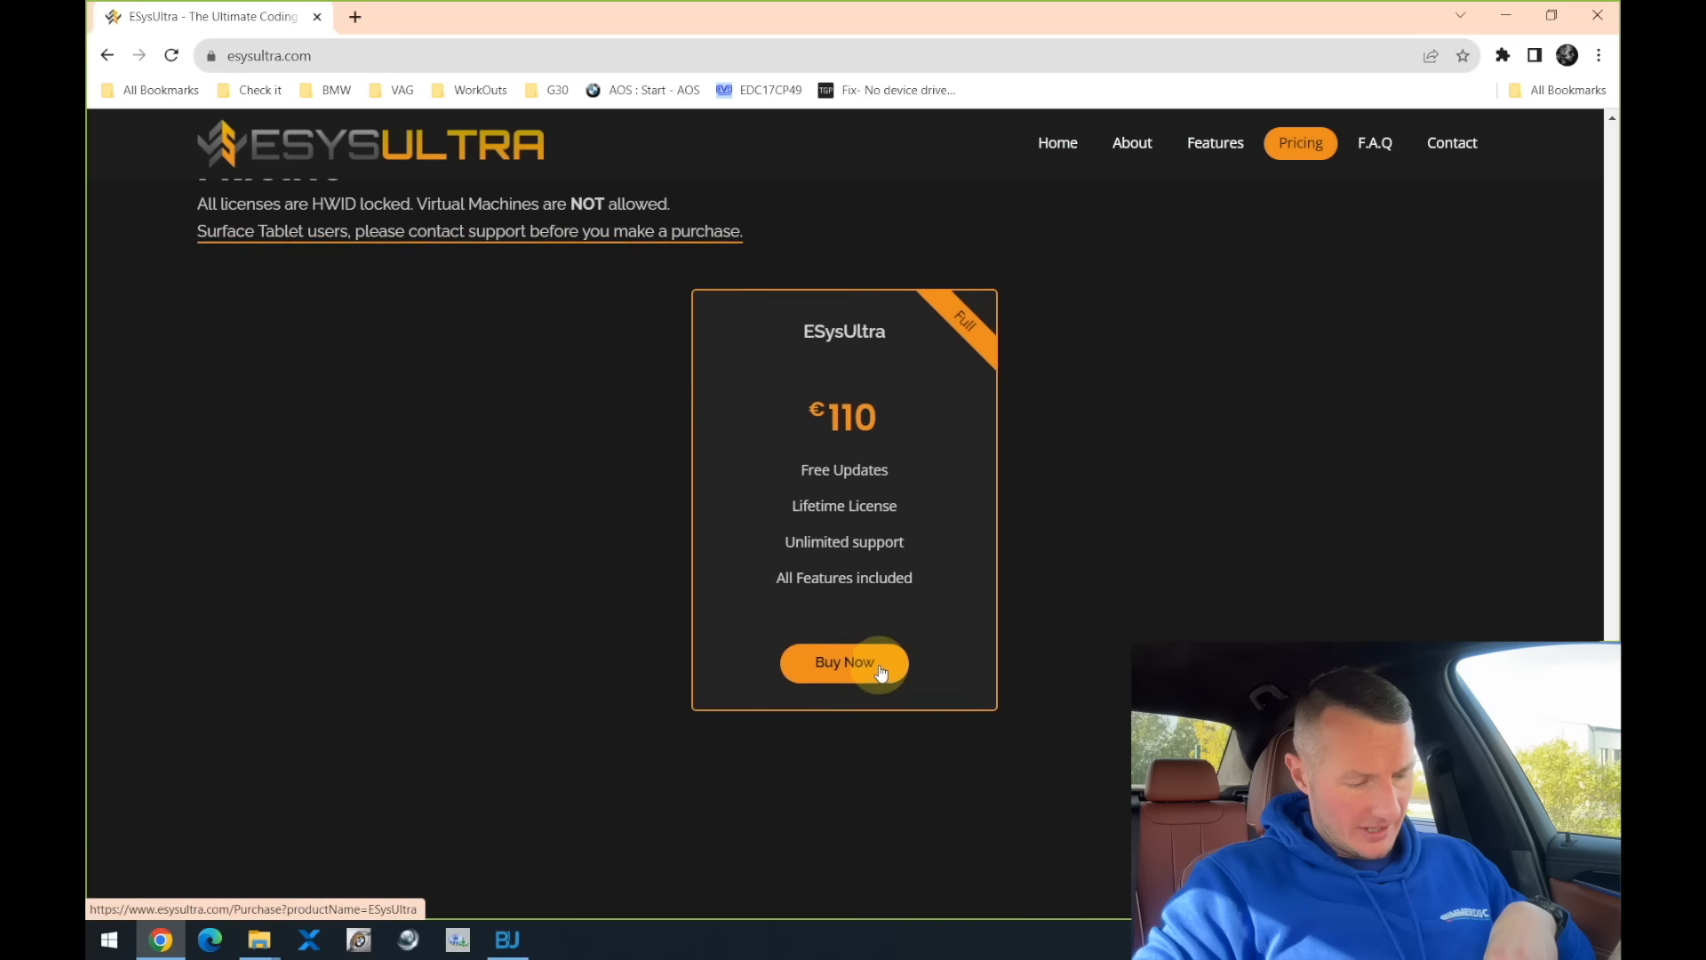
scroll(878, 664, "up", 1)
scroll(1090, 272, "up", 2)
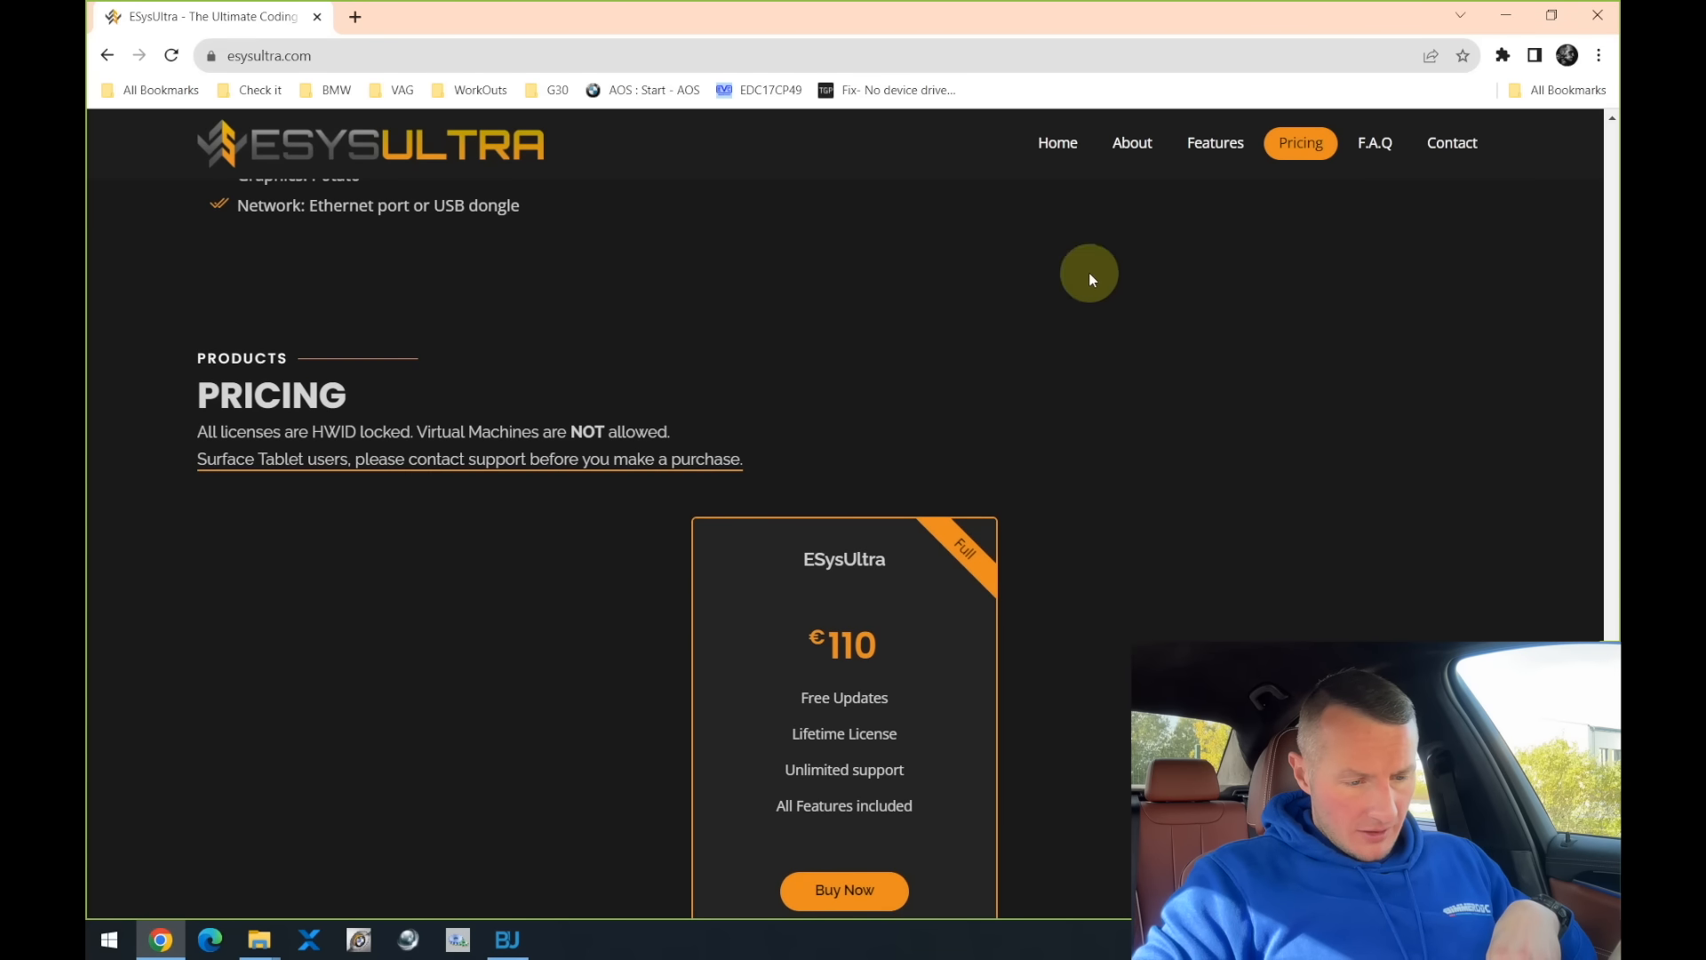
- Examine the ESysUltra feature list and the detailed feature previews on the website, and close the browser
left_click(1211, 150)
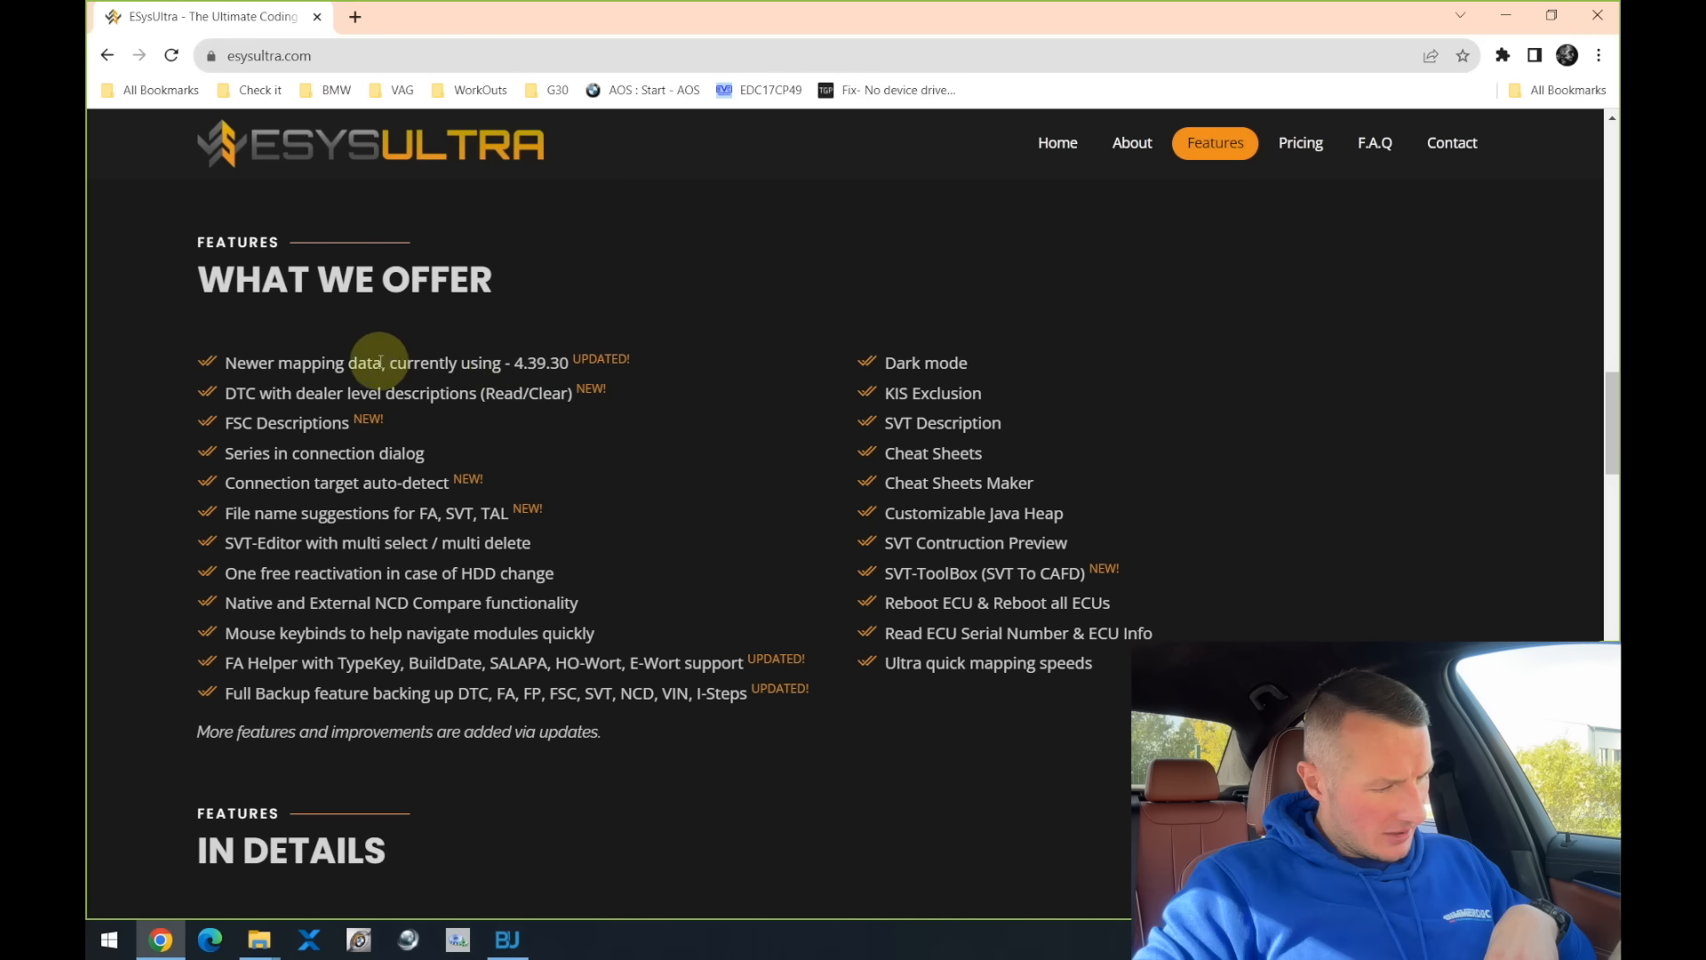
left_click_drag(382, 365, 488, 368)
left_click(493, 368)
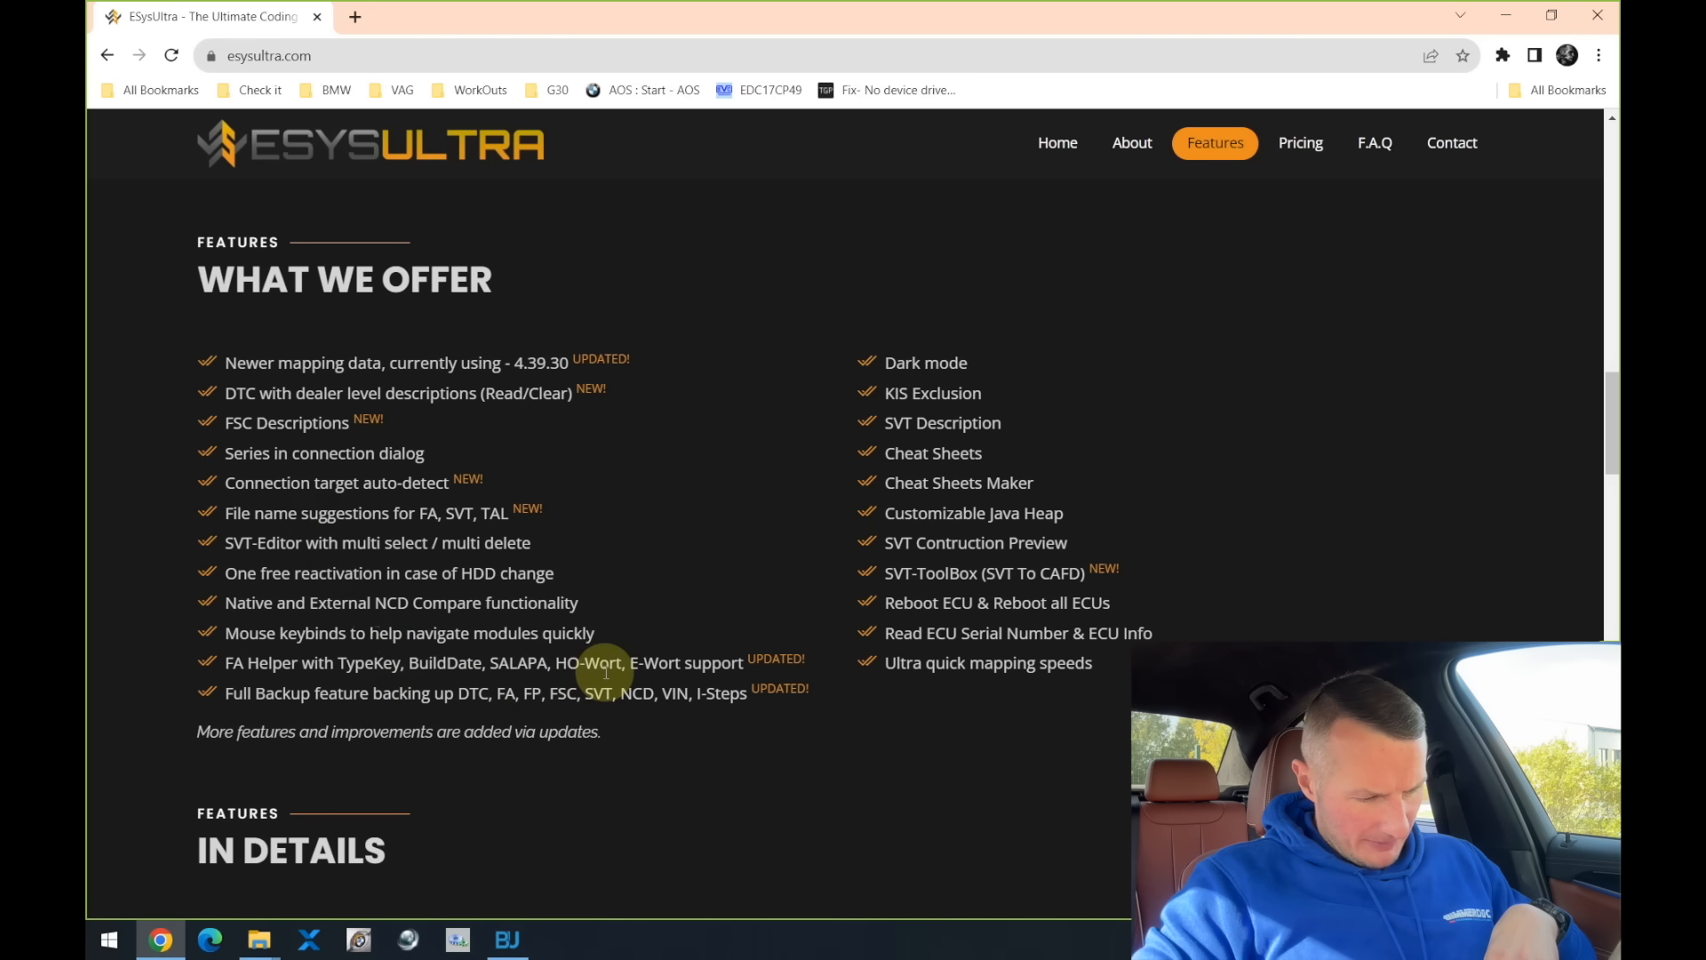
scroll(830, 584, "down", 3)
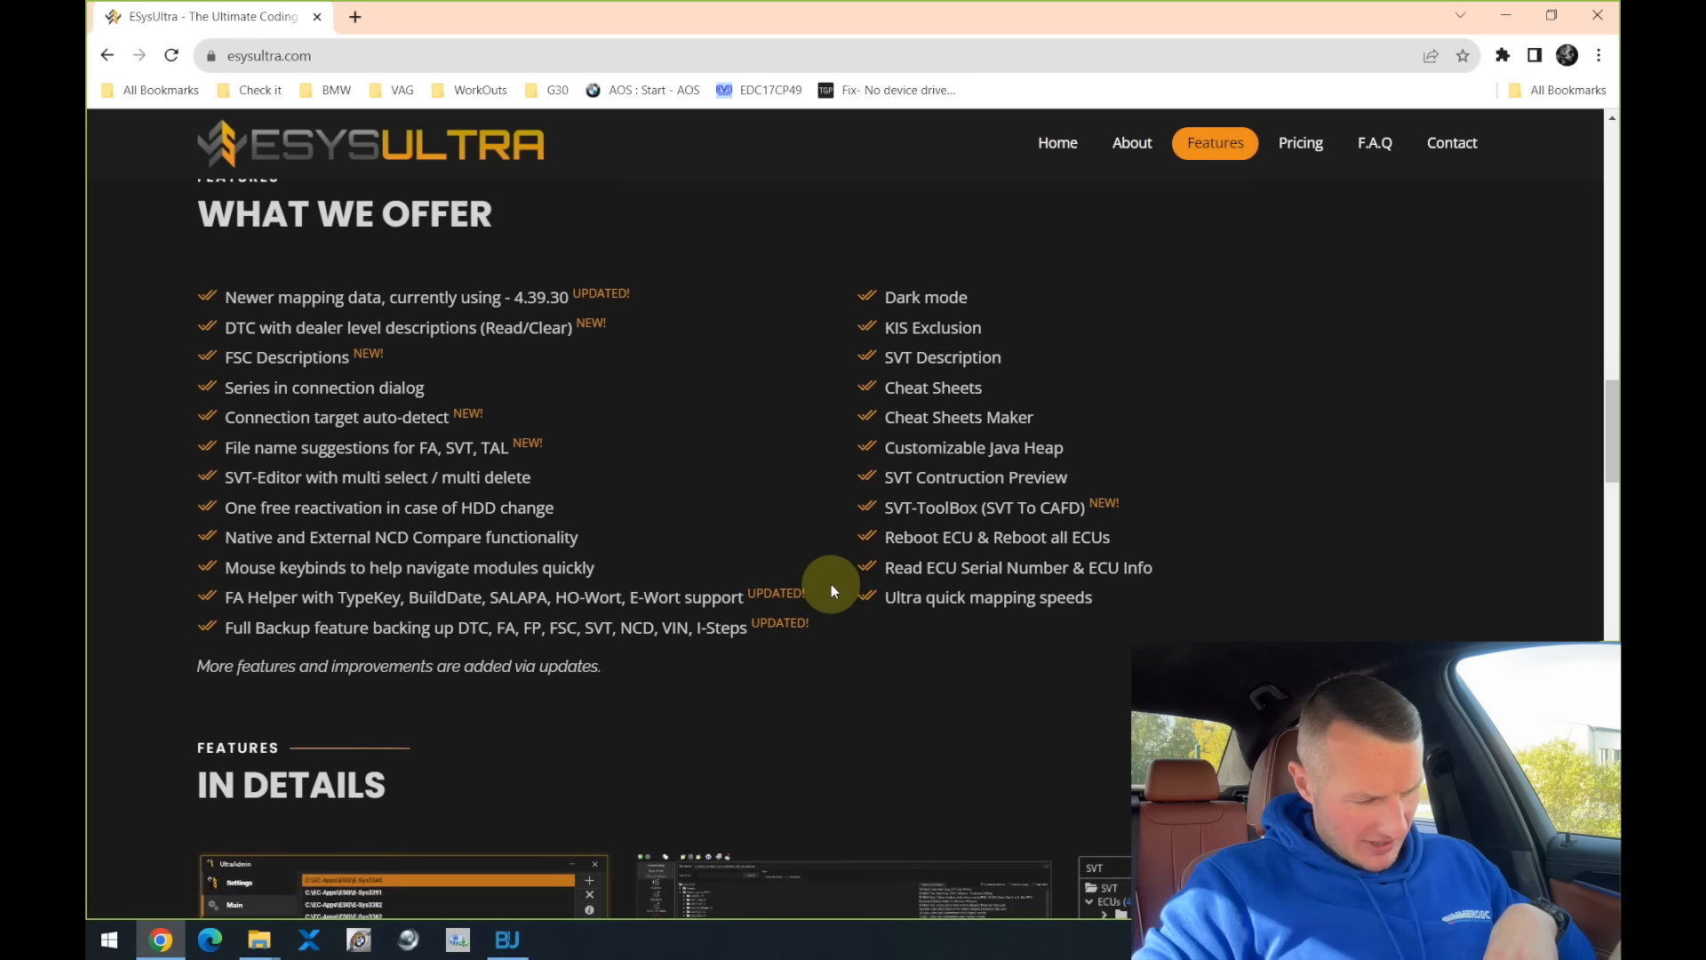
scroll(830, 584, "down", 4)
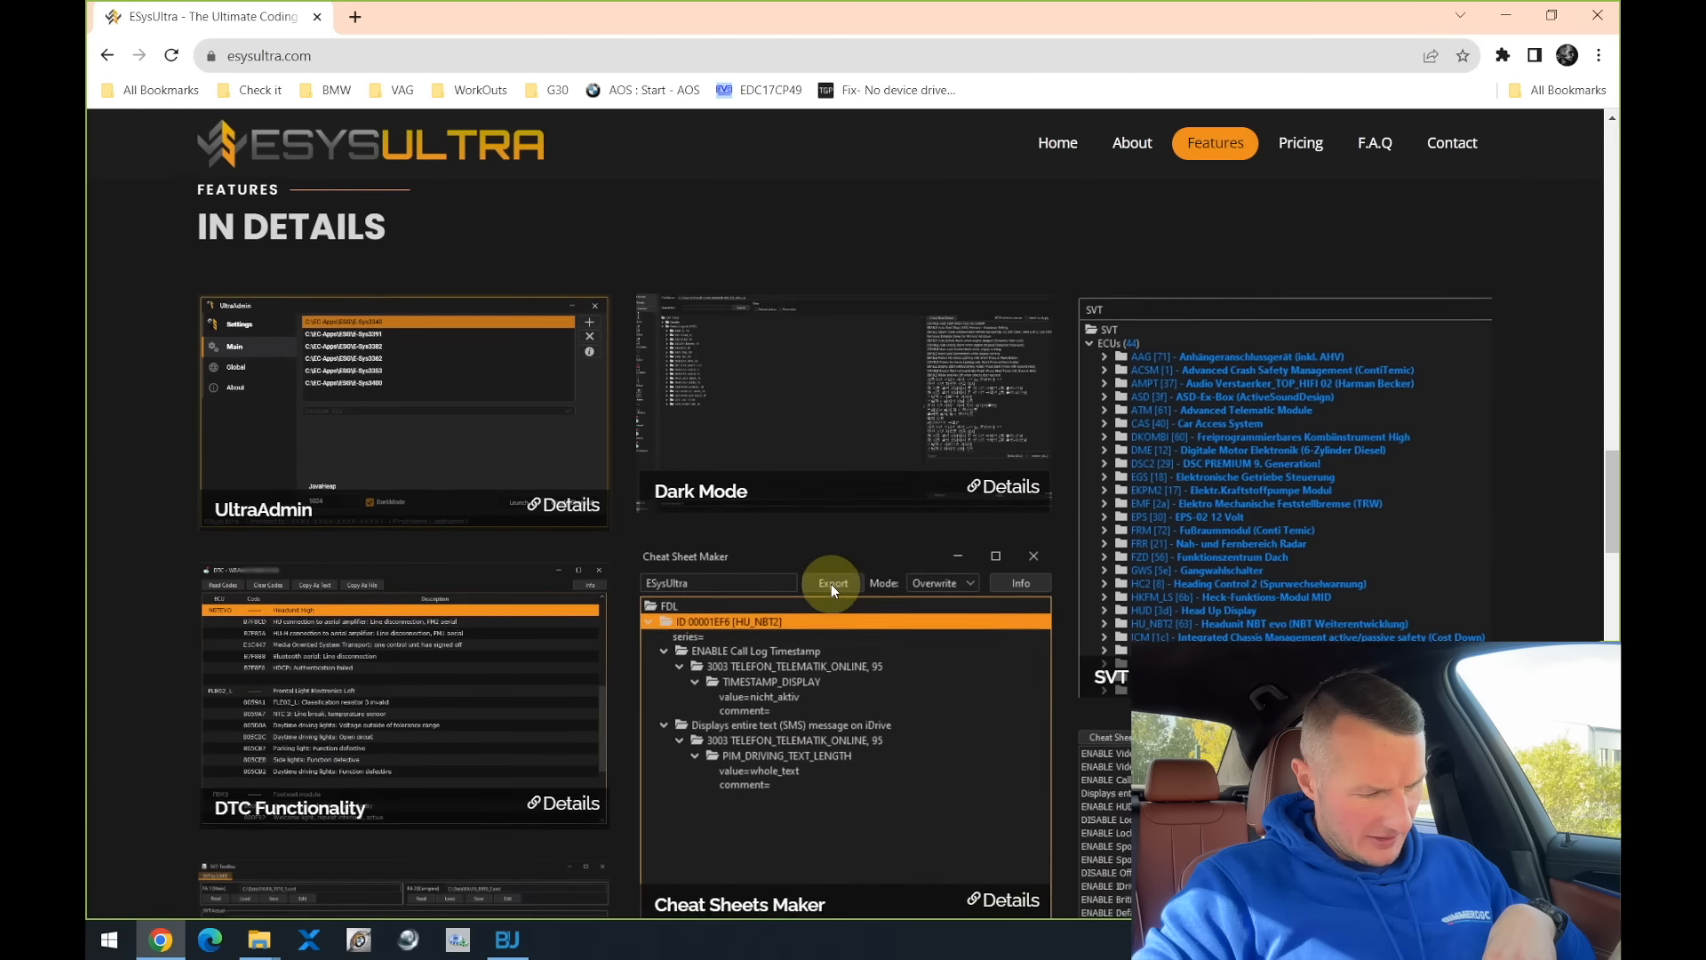
scroll(860, 317, "down", 1)
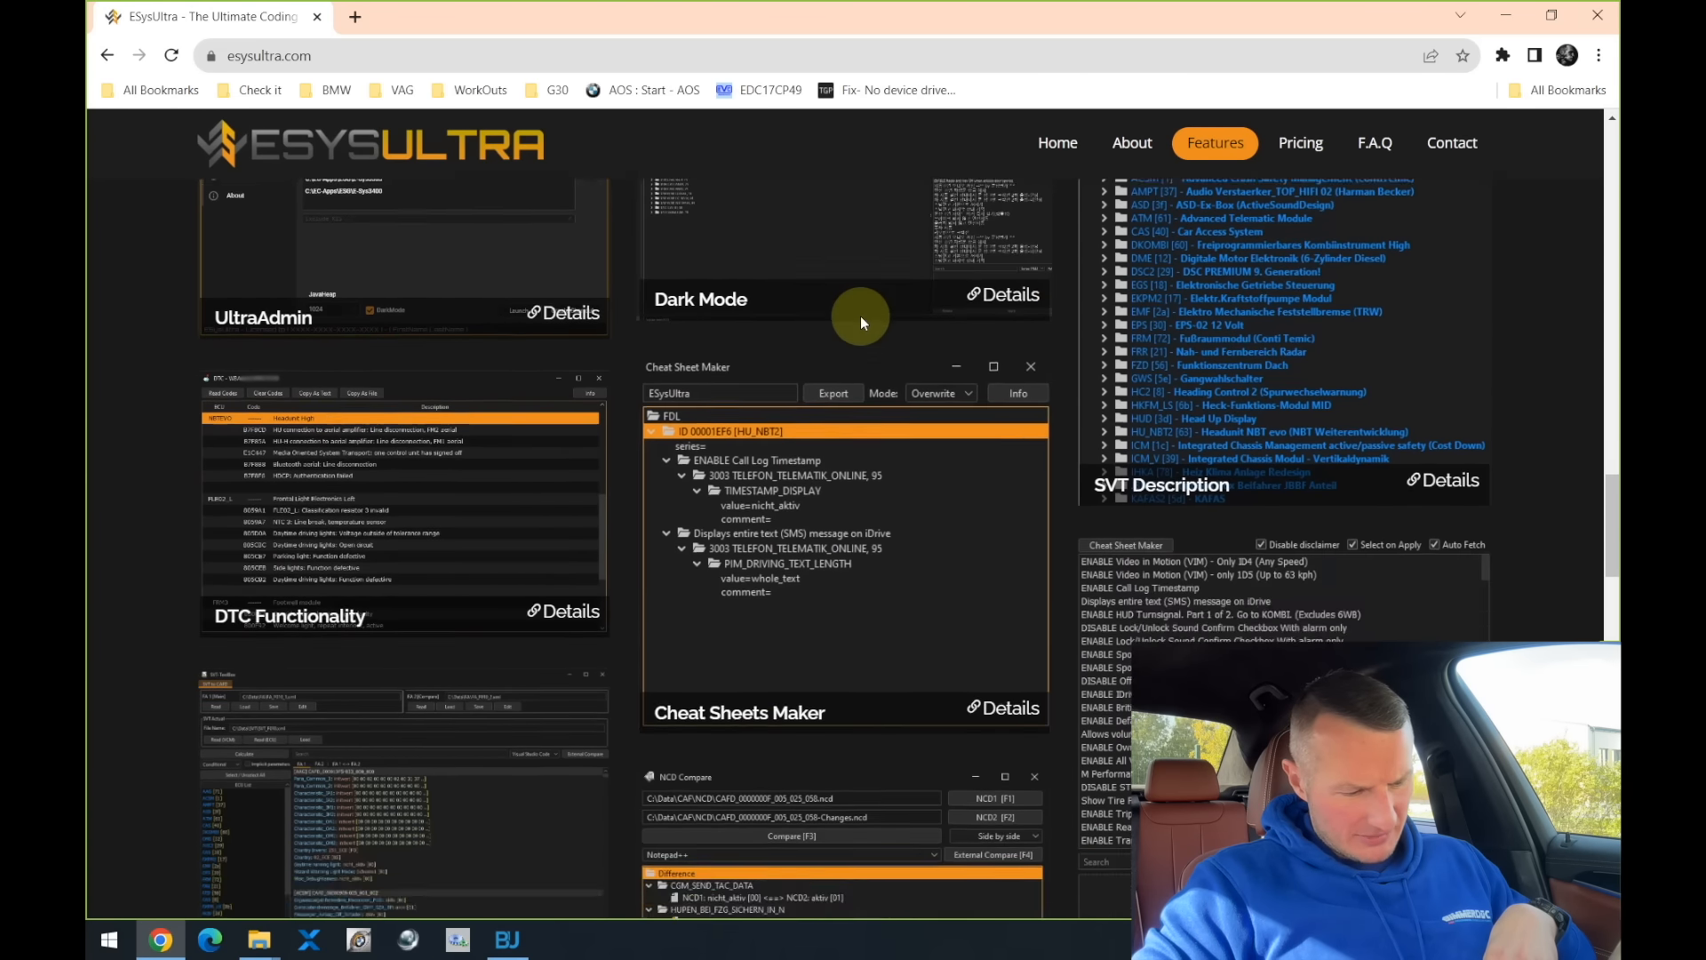
scroll(861, 317, "up", 2)
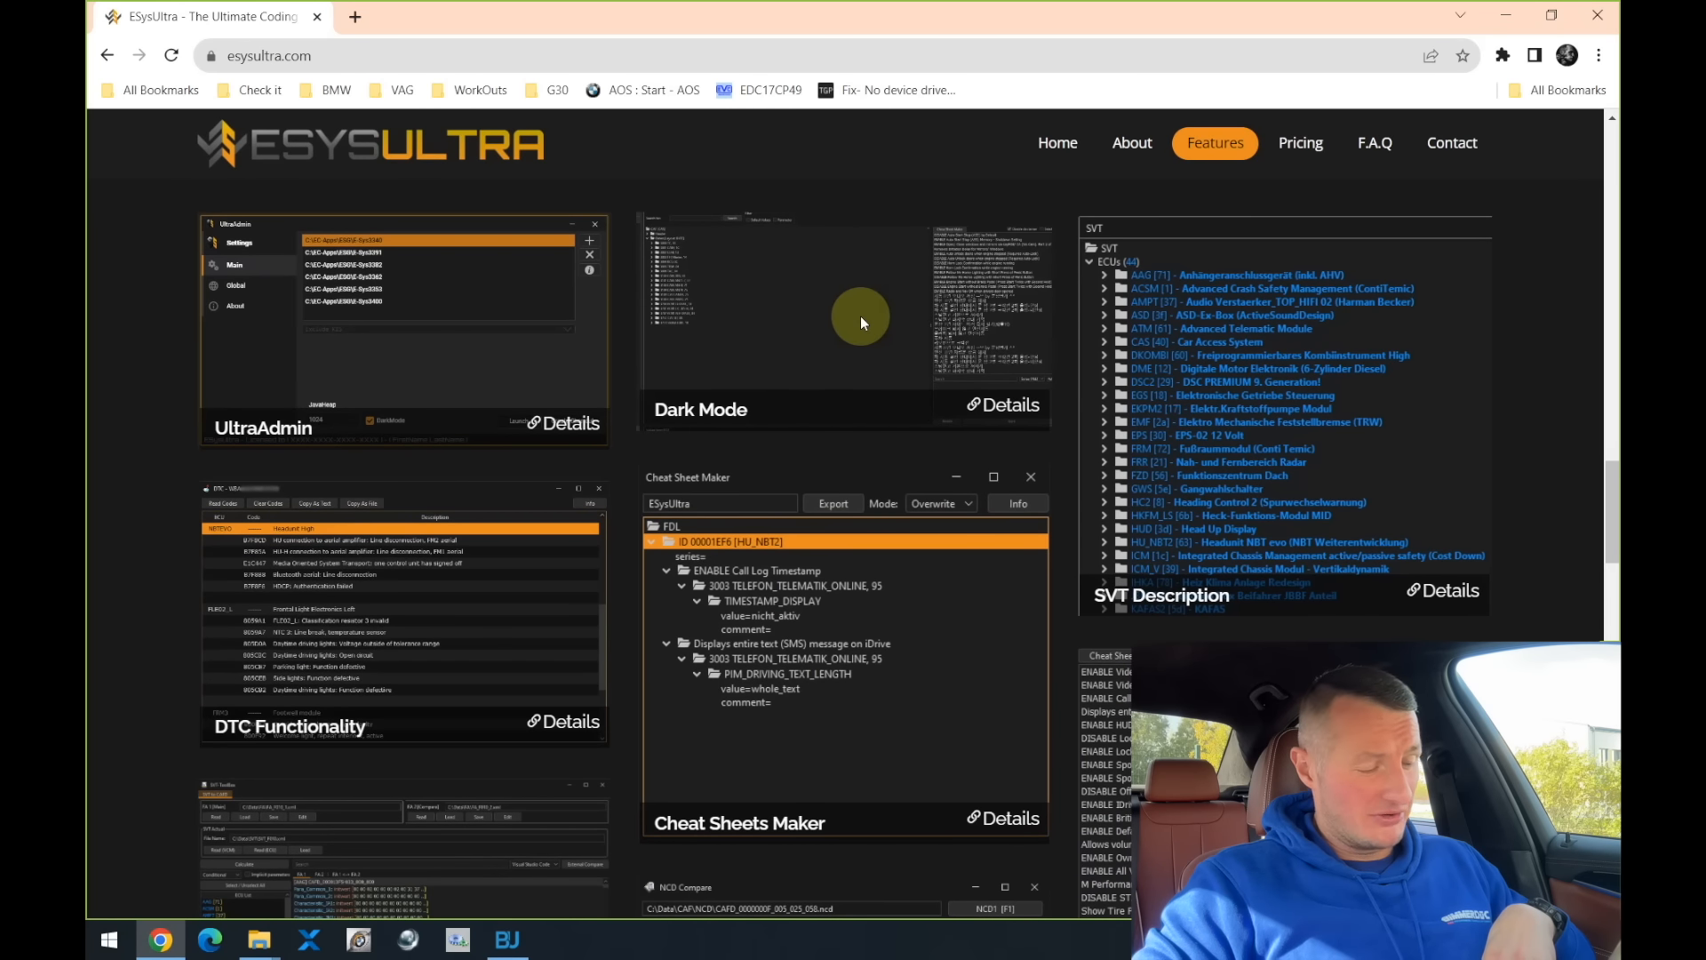
scroll(860, 316, "up", 1)
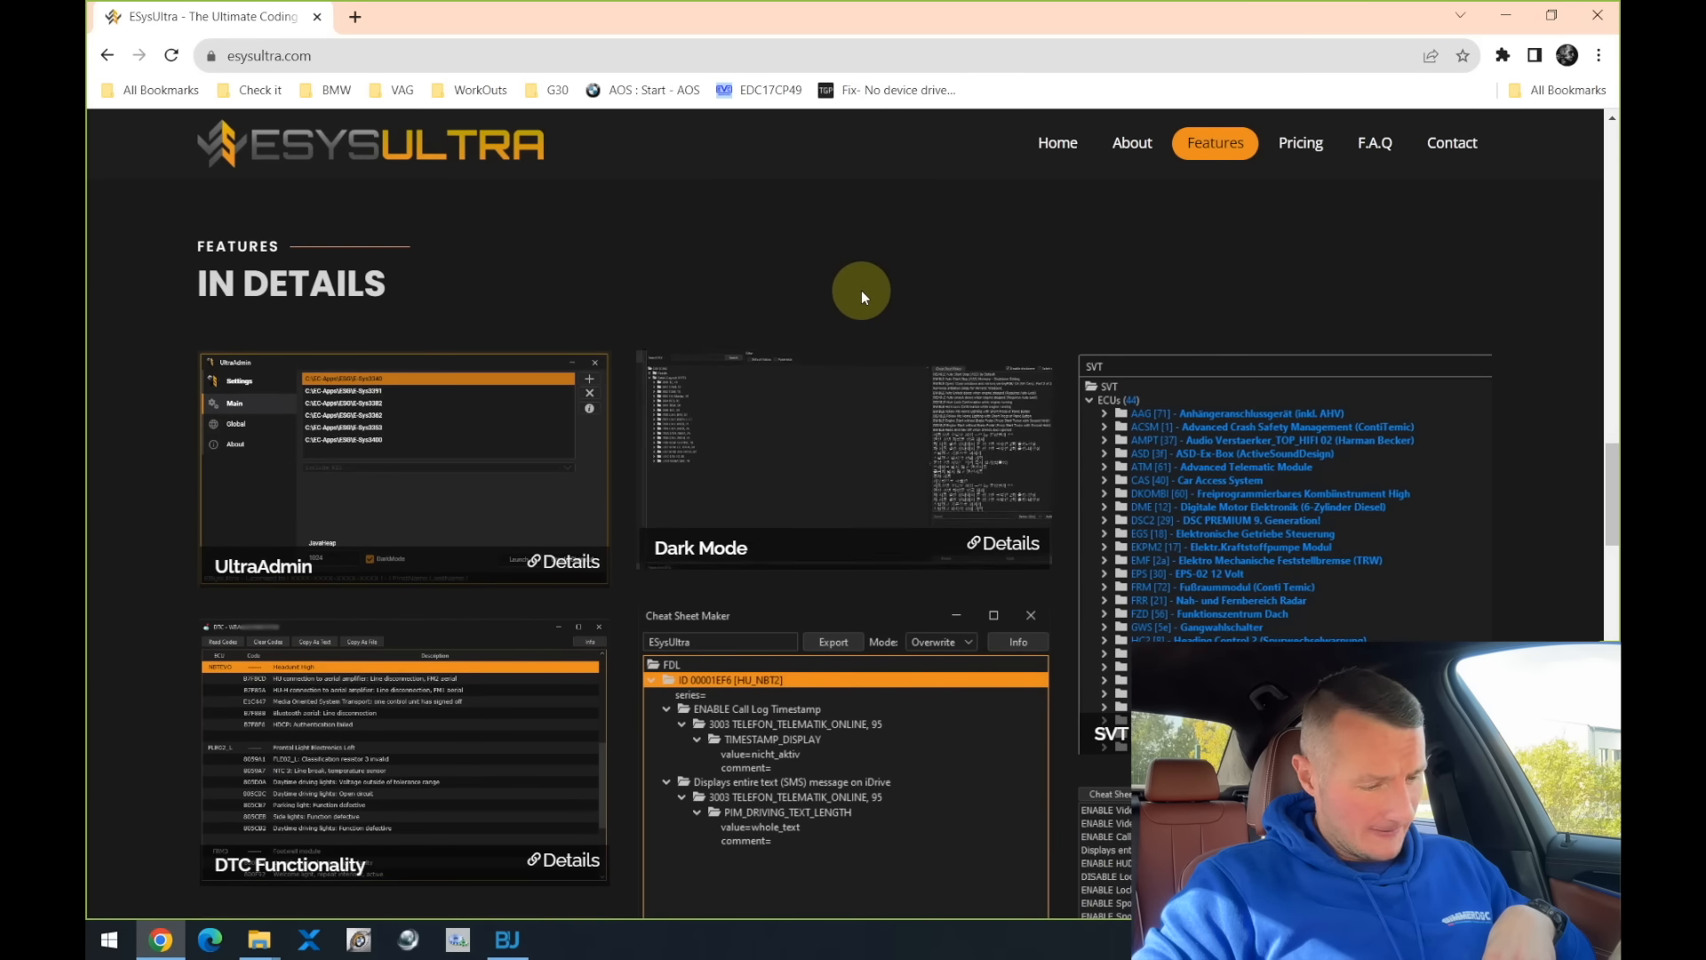
scroll(861, 290, "up", 1)
scroll(861, 290, "up", 1)
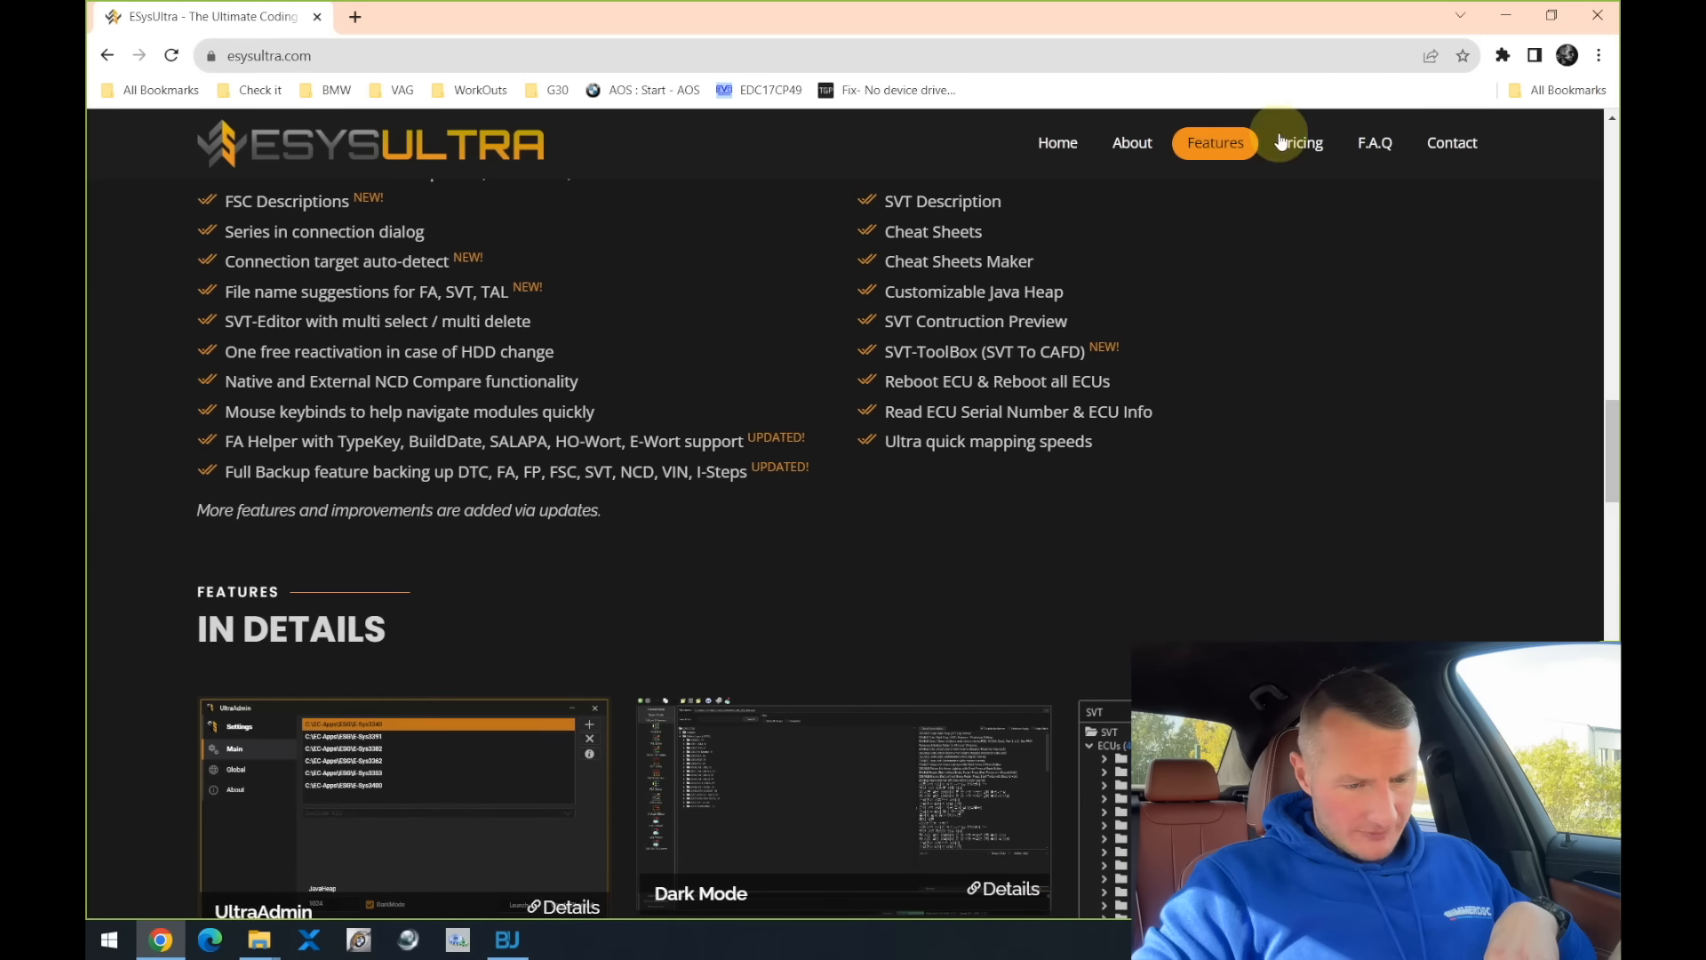
left_click(1592, 21)
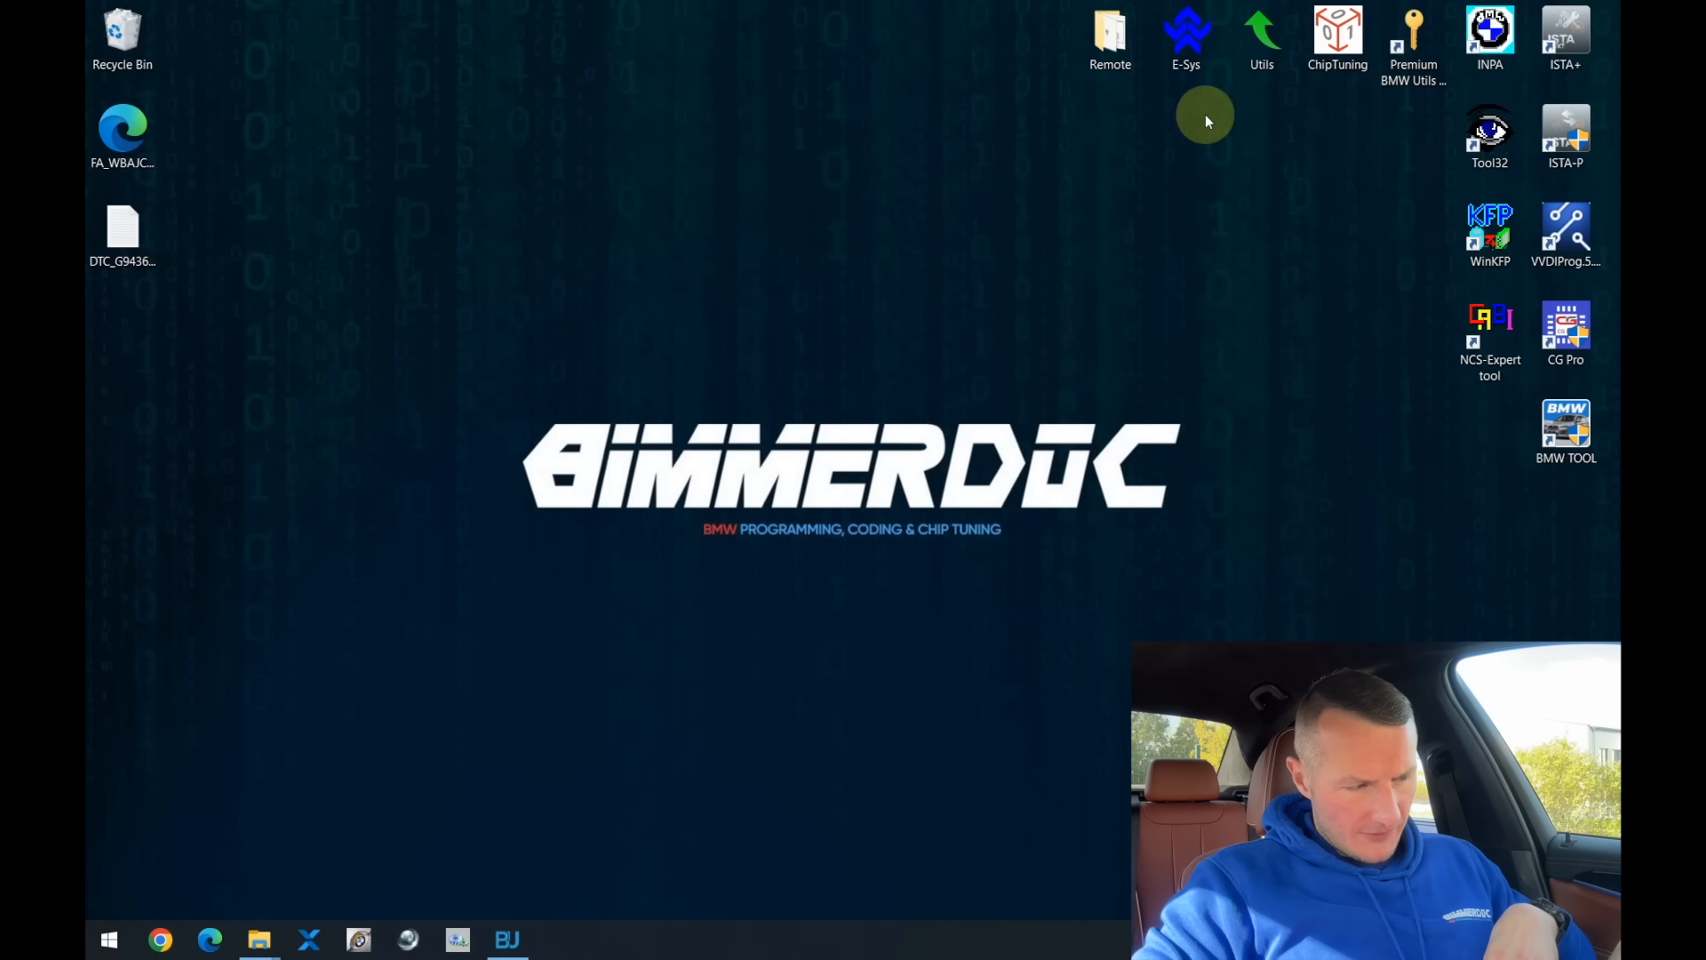
- Delete the FA and DTC files from the desktop
left_click_drag(187, 256, 113, 130)
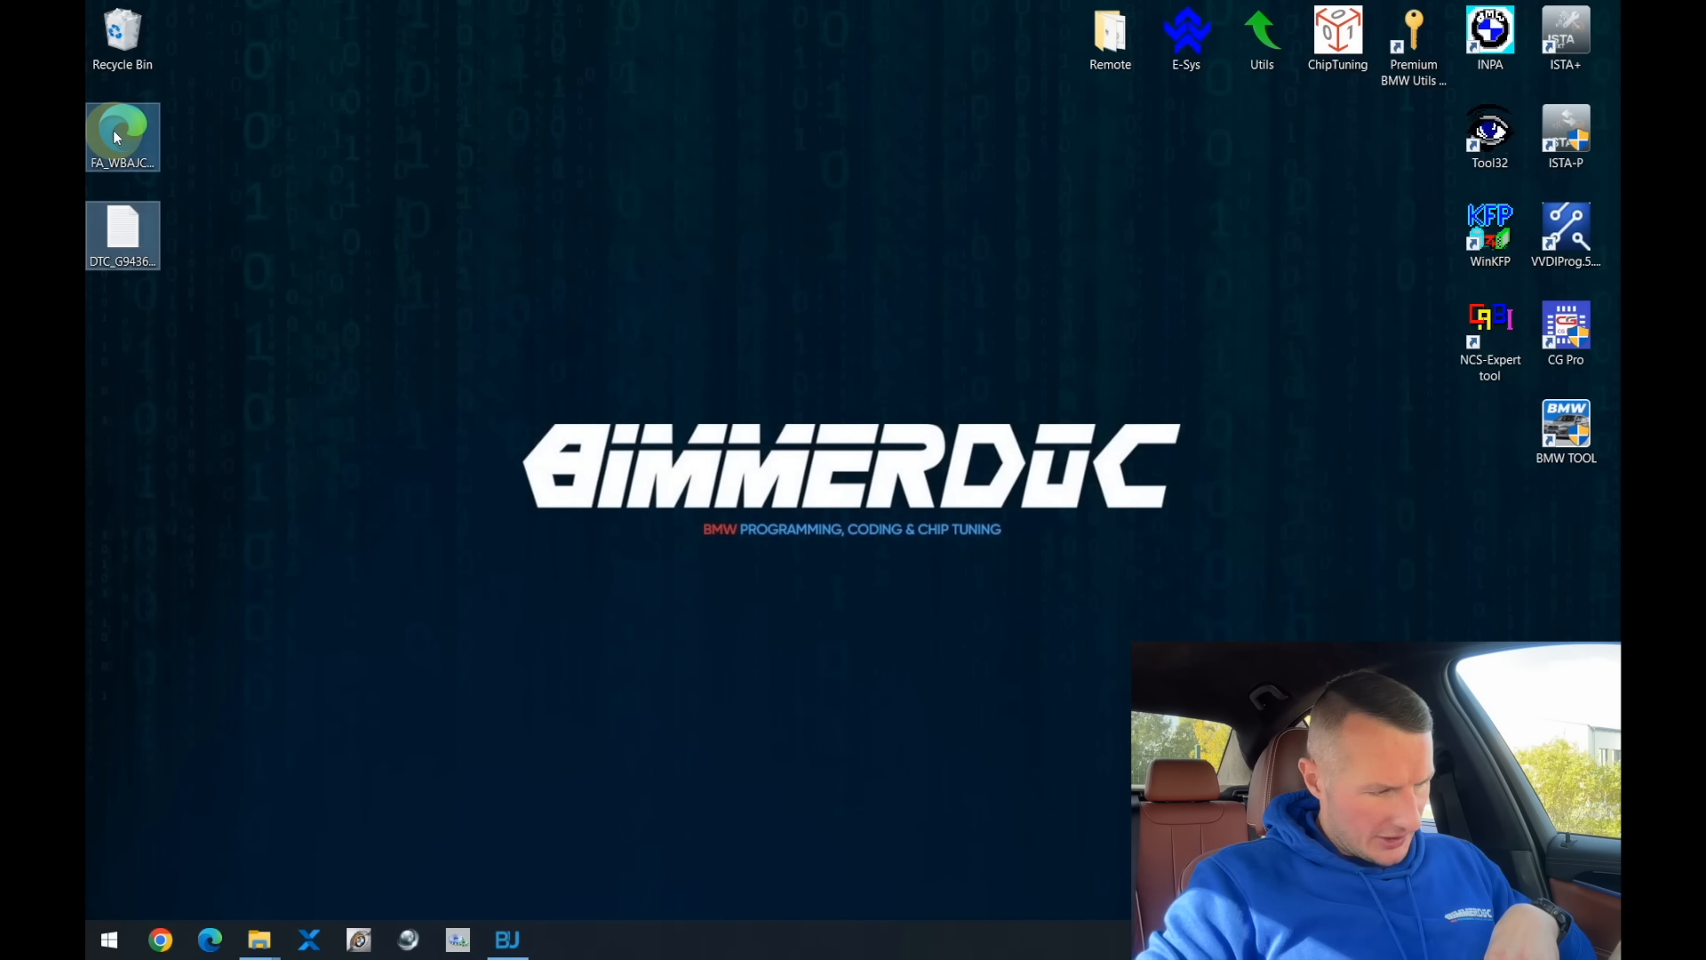
key("Delete")
- Open the E-Sys shortcuts folder, launch UltraAdmin, and minimize the folder window
double_click(1188, 35)
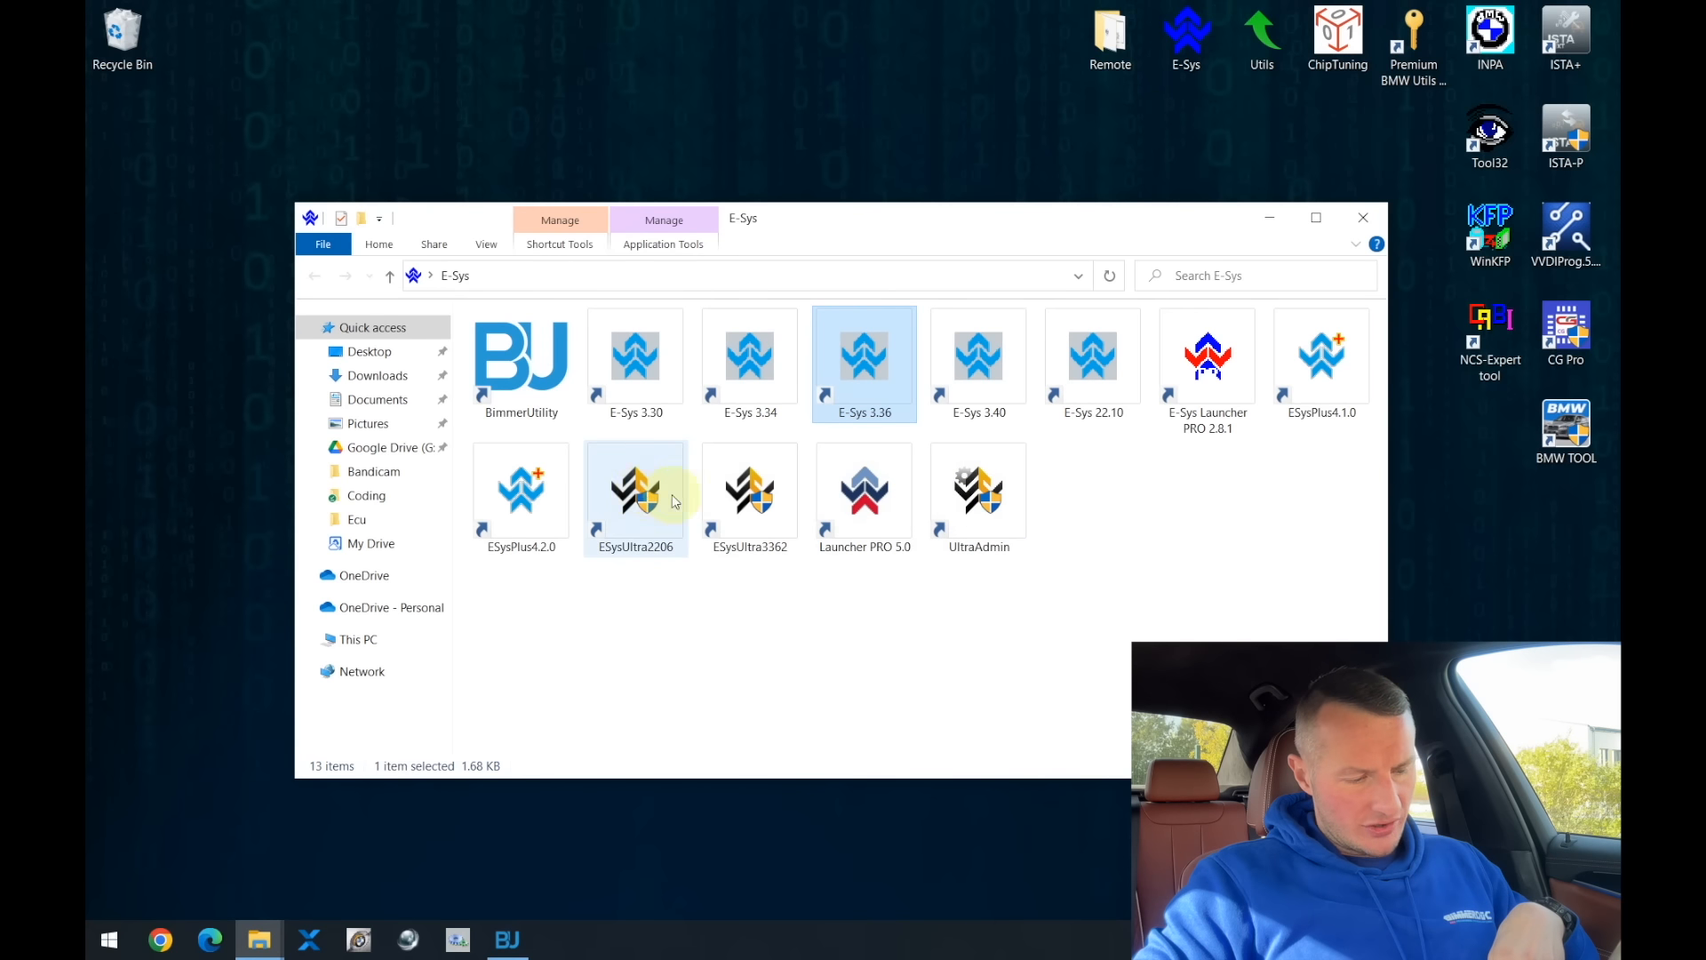
left_click(985, 494)
left_click(1271, 216)
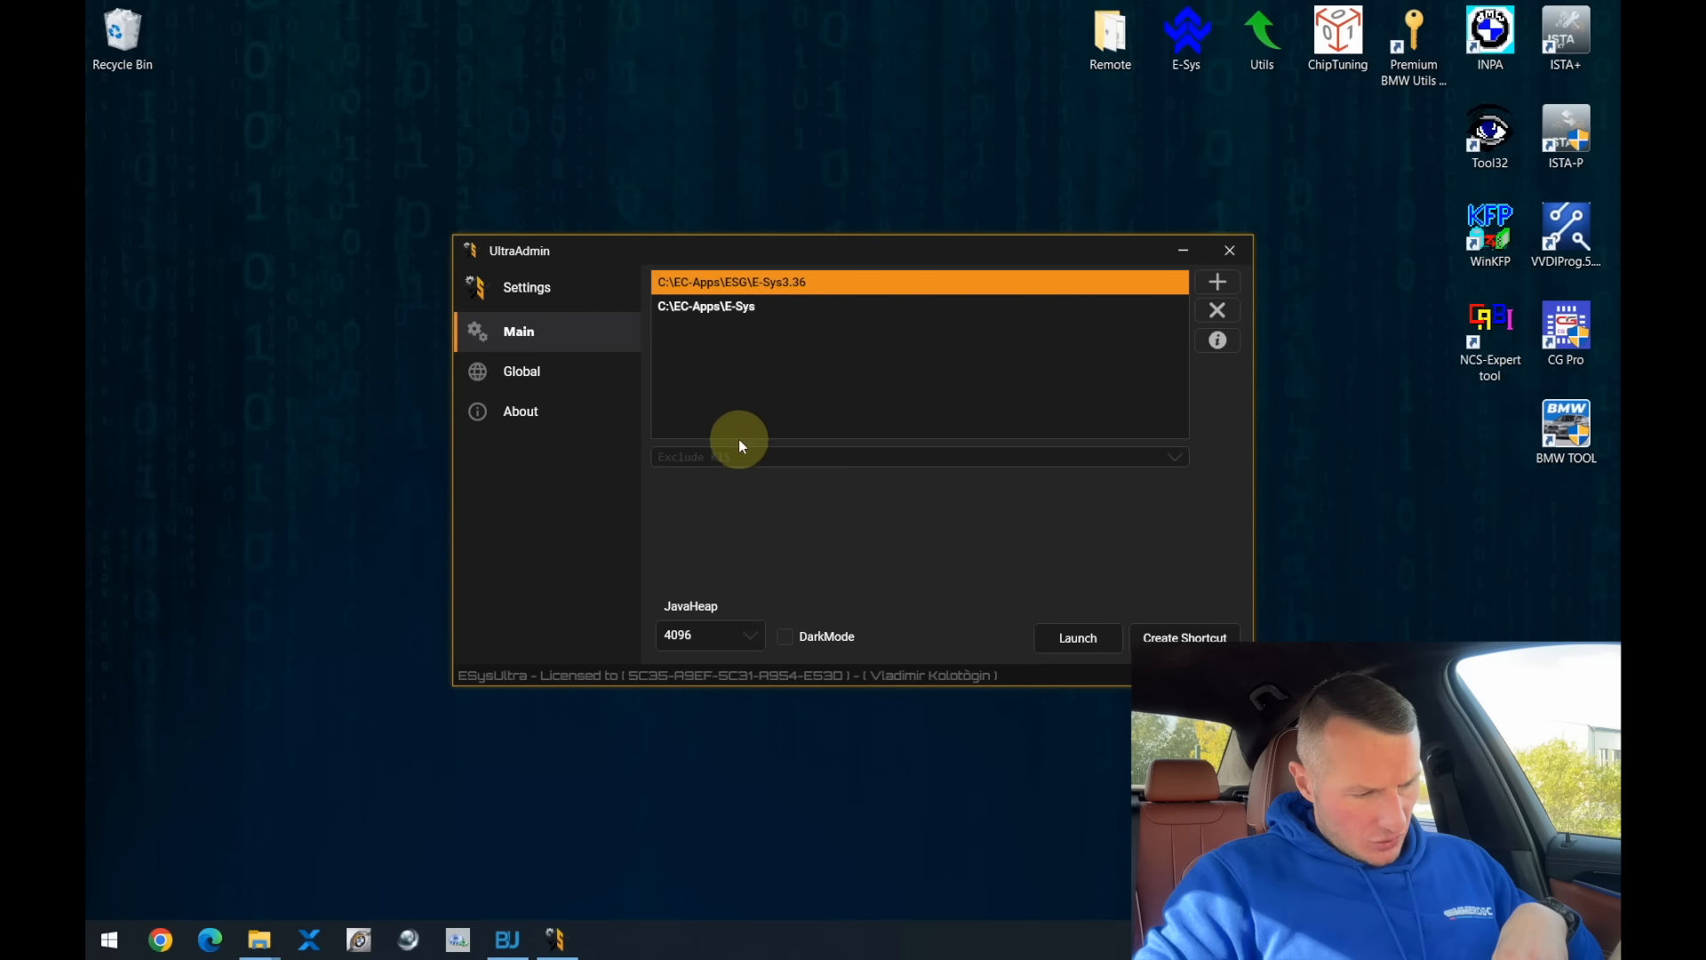
- Review the E-Sys installations registered in UltraAdmin and the available JavaHeap sizes, keeping E-Sys3.36 selected
left_click(747, 306)
left_click(769, 282)
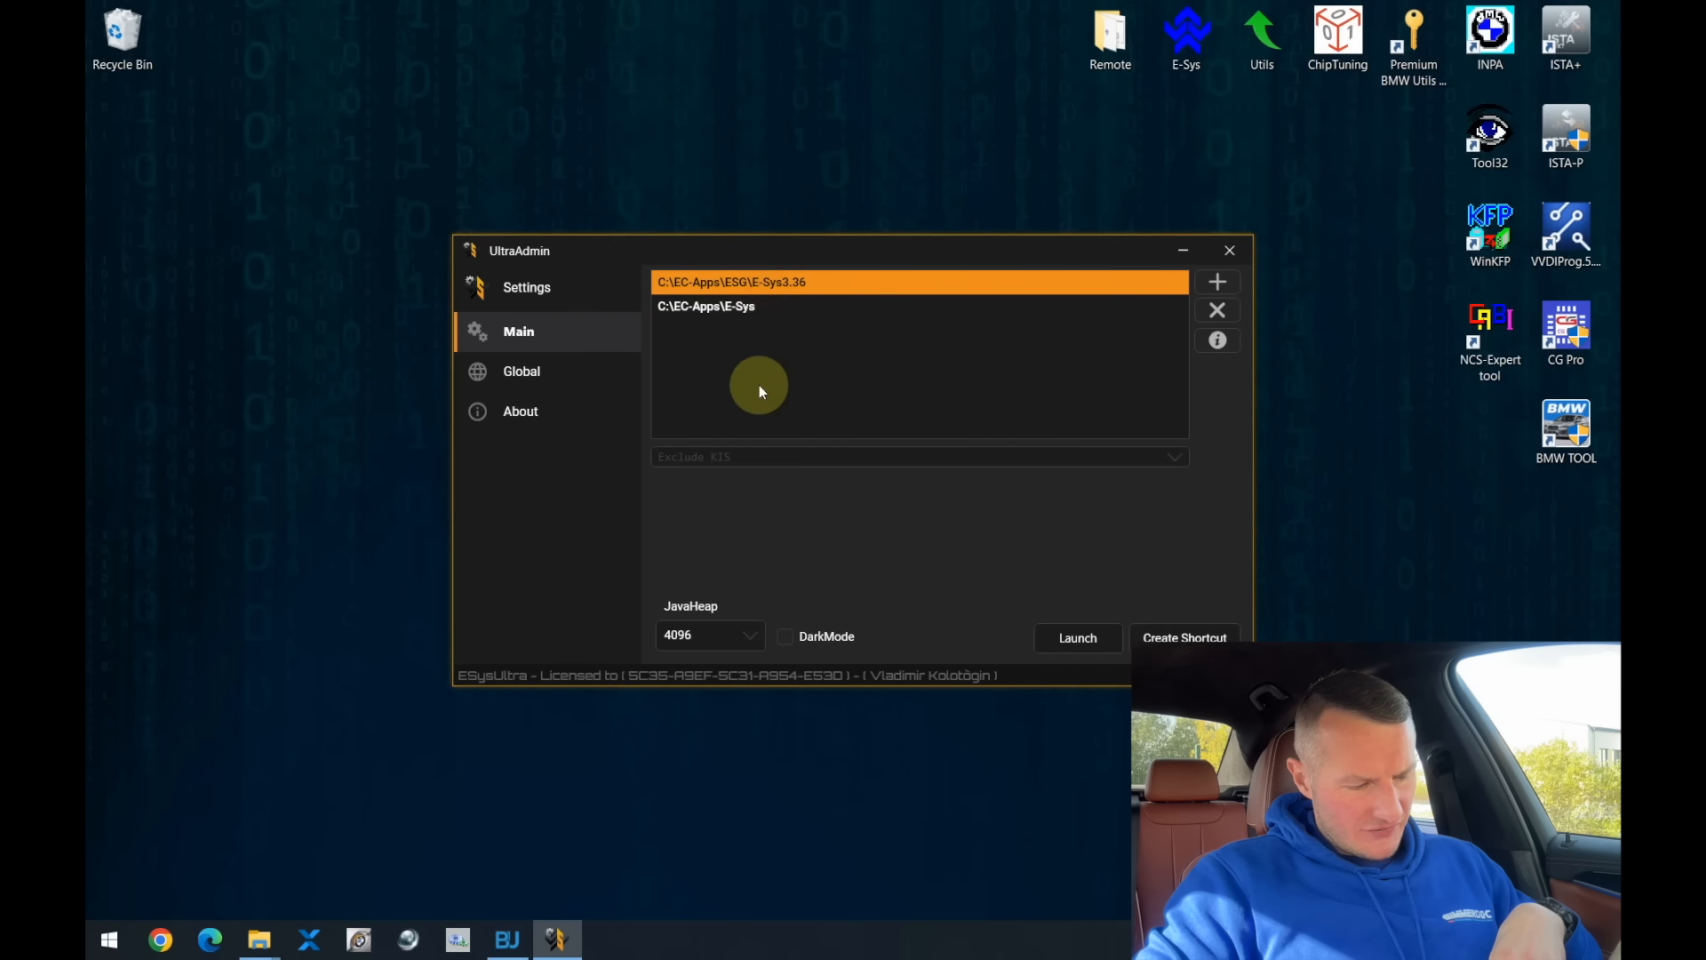
left_click(748, 633)
left_click(825, 564)
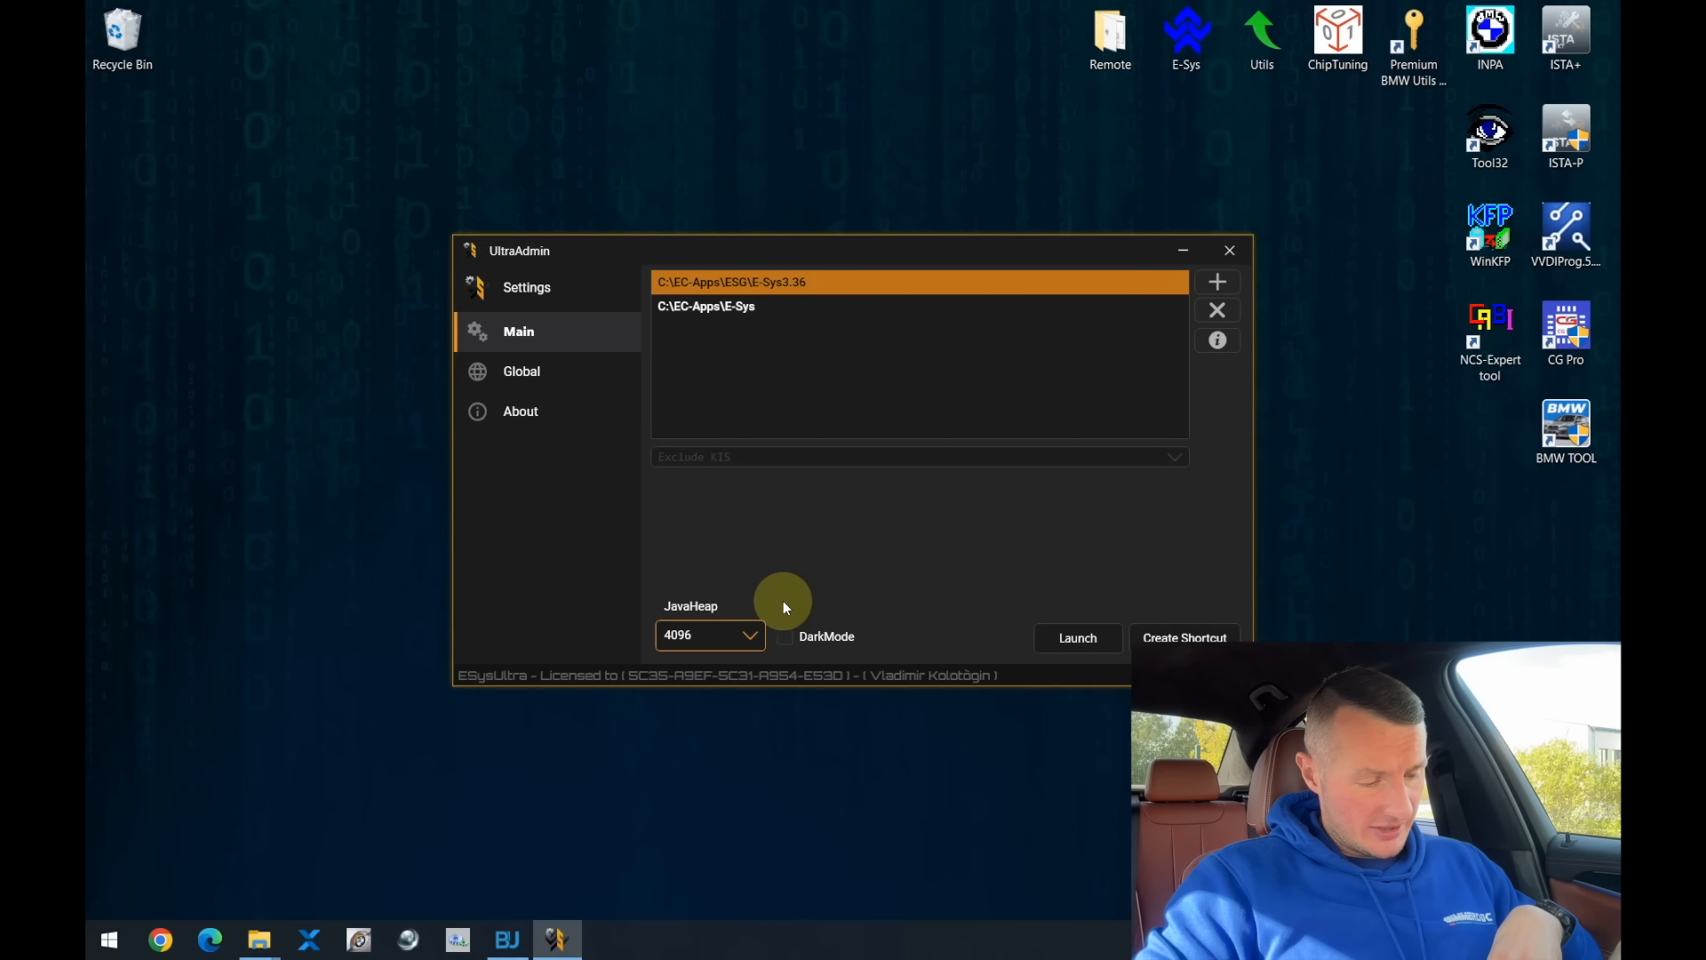
left_click(745, 635)
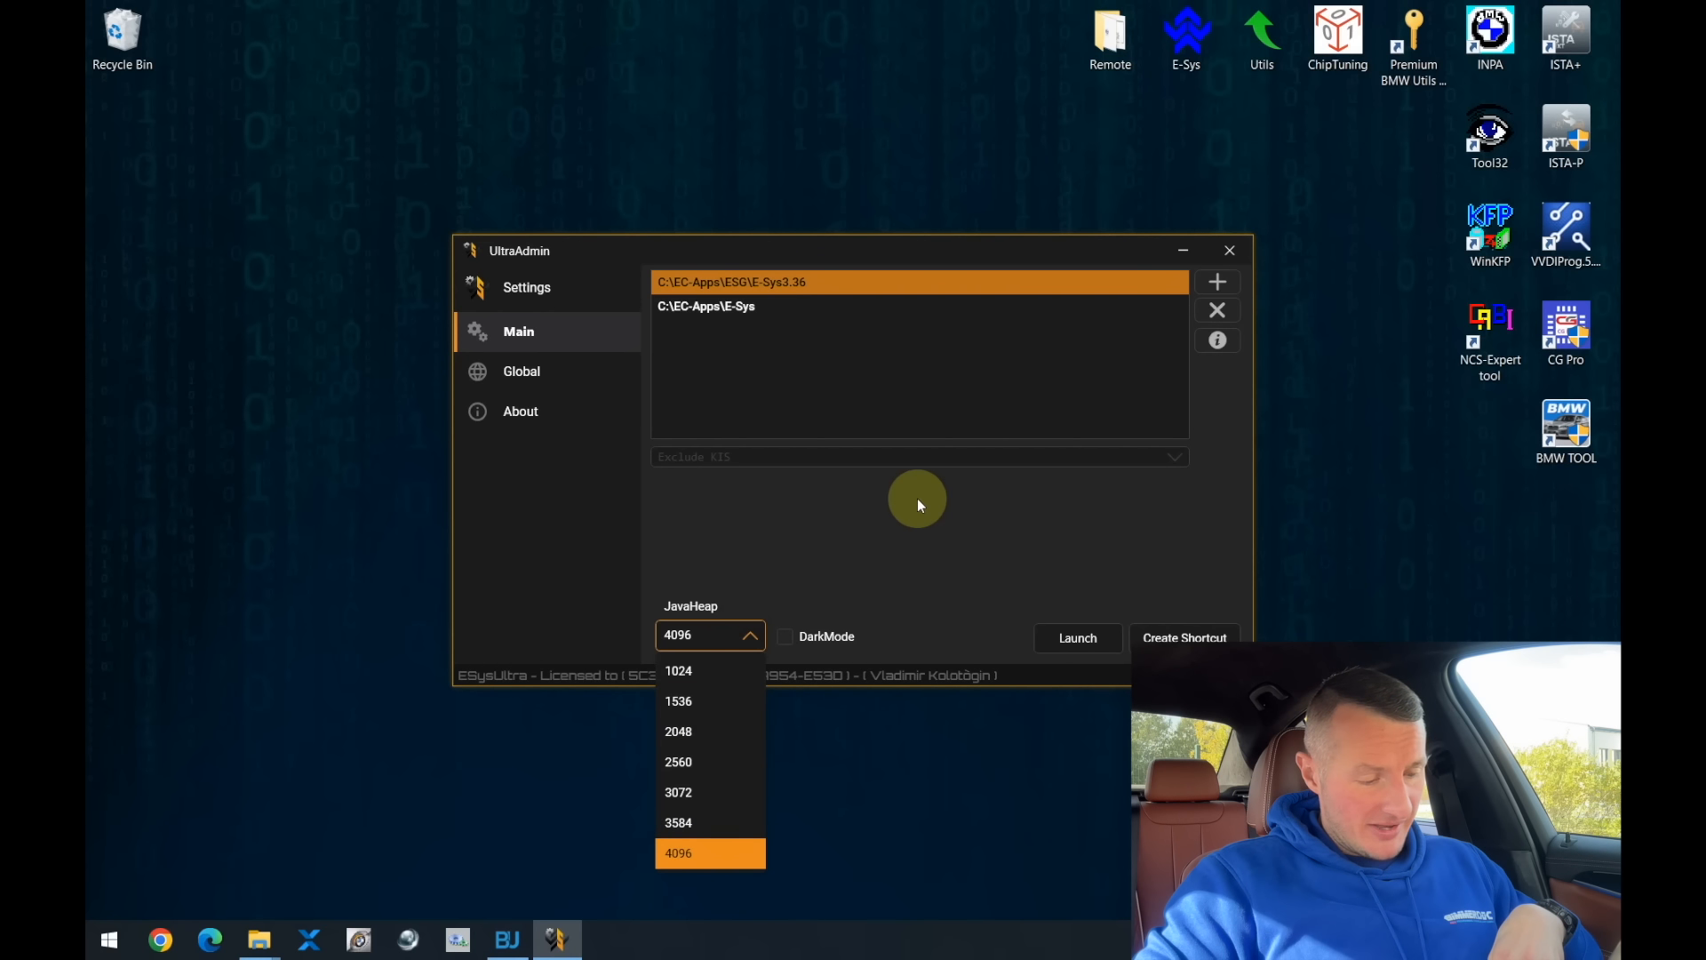
left_click(855, 555)
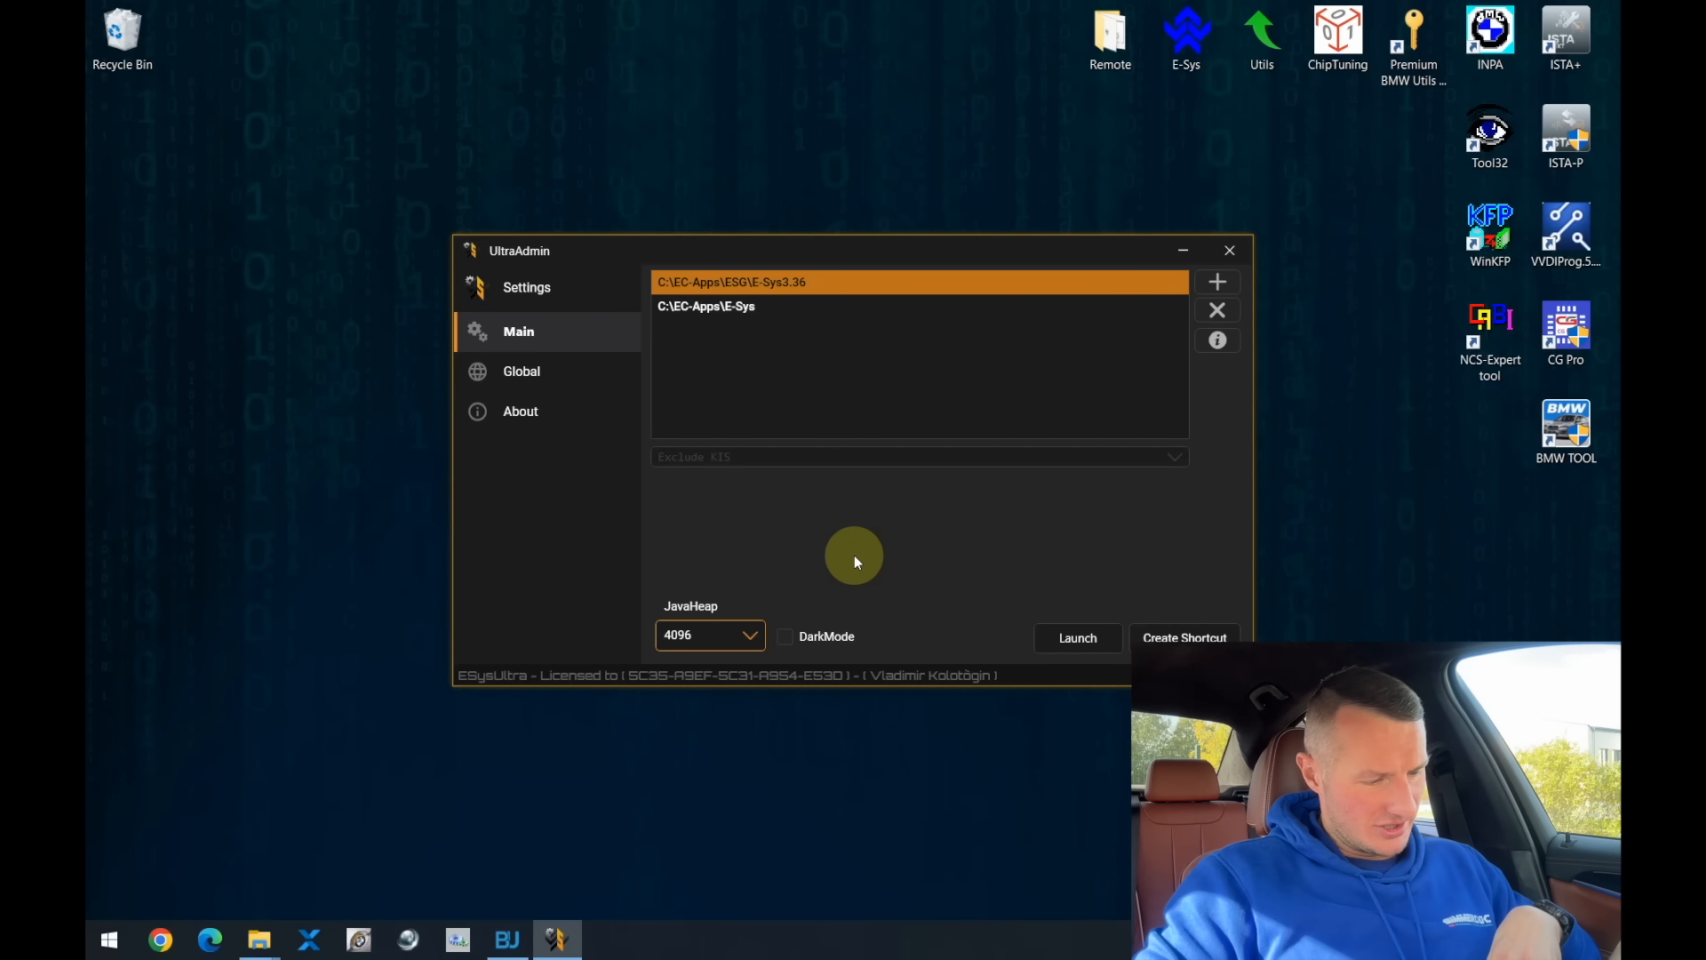
- Check UltraAdmin's version information and global settings, and close UltraAdmin
left_click(523, 409)
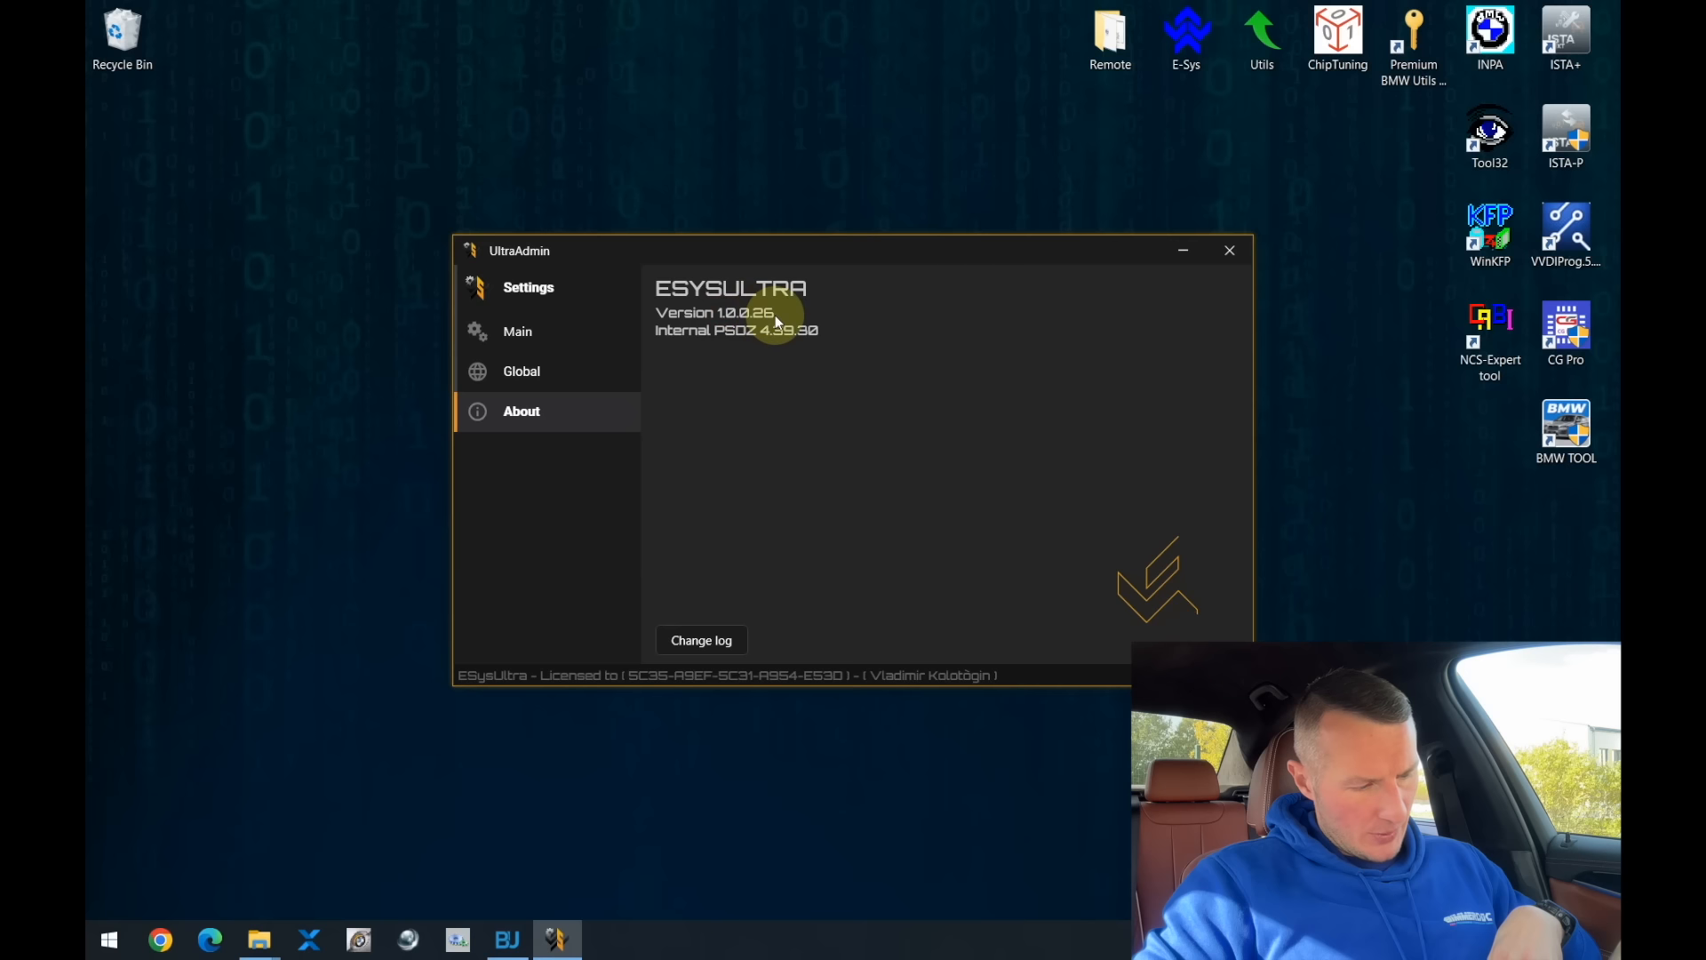
left_click(521, 371)
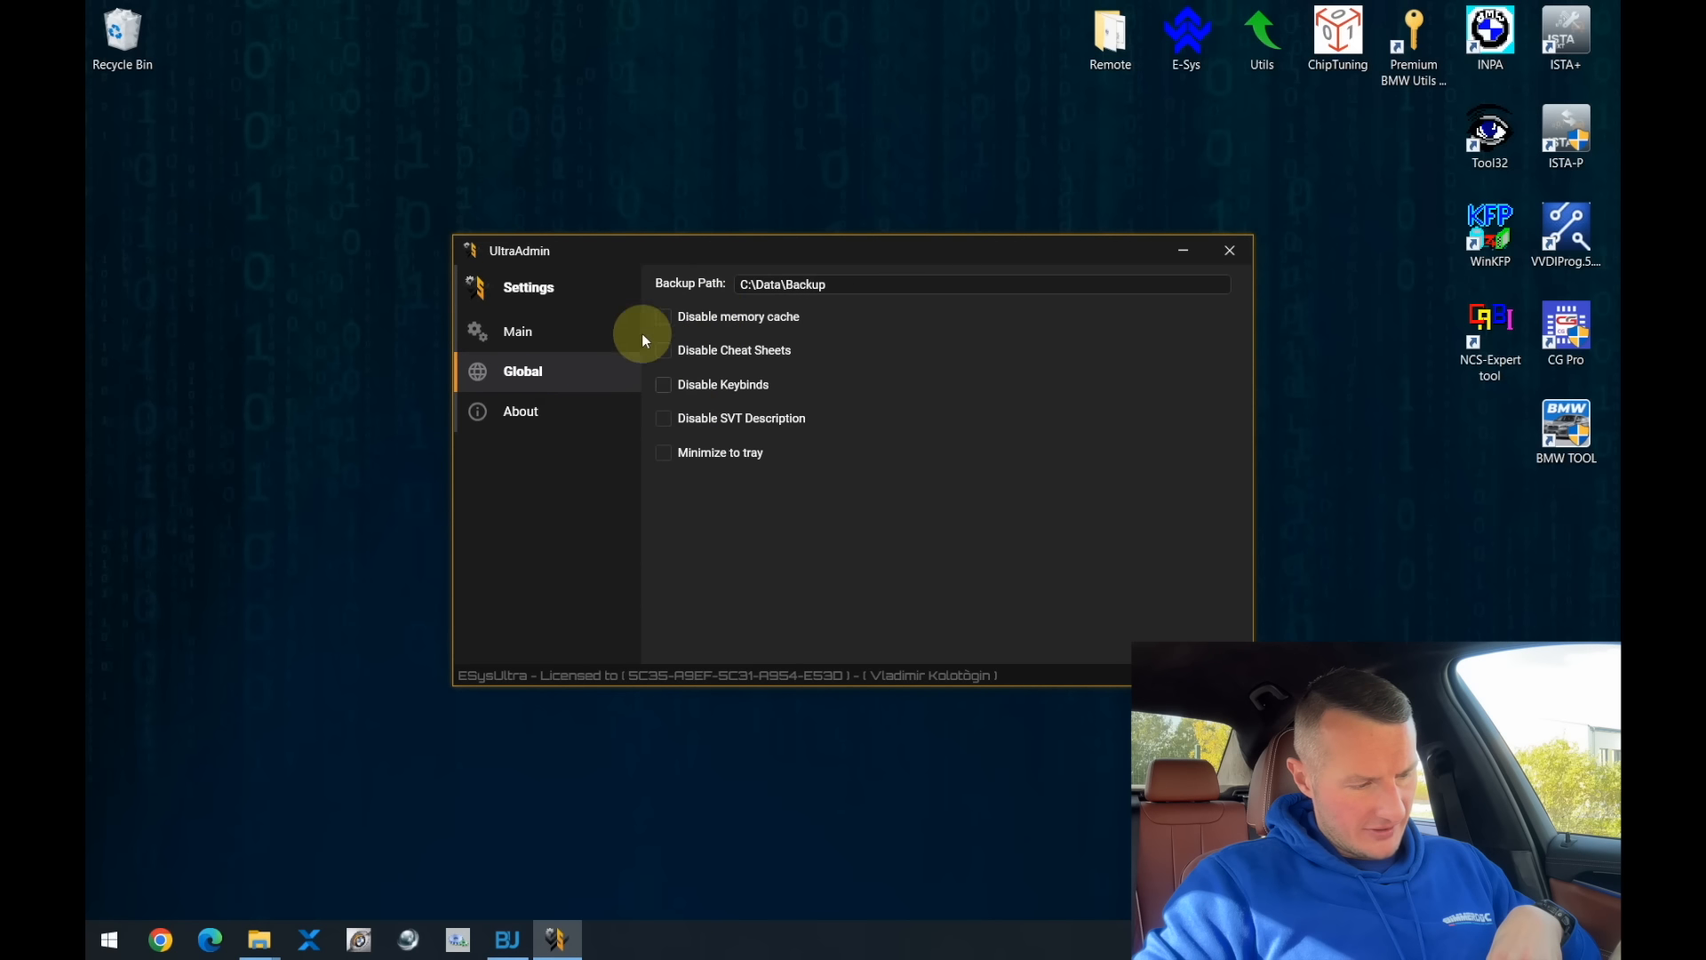
left_click(518, 331)
left_click(1230, 252)
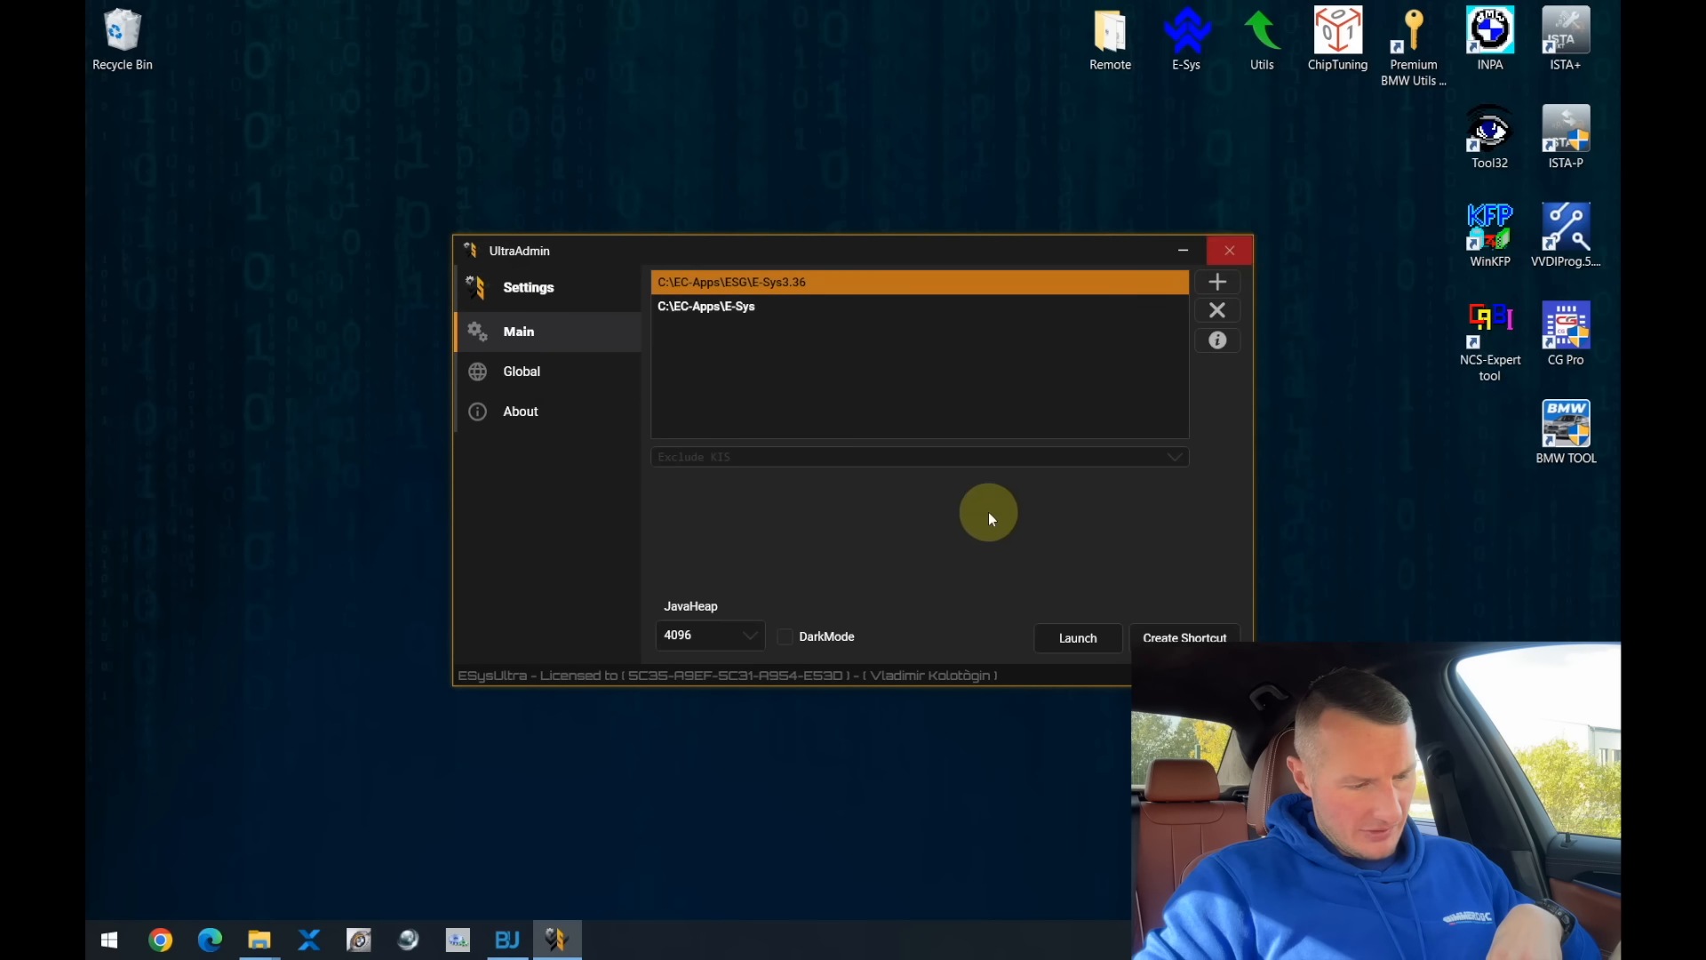
- Launch ESysUltra3362 from the E-Sys folder, dismiss the flash-process warning, and maximize the program window
double_click(1196, 36)
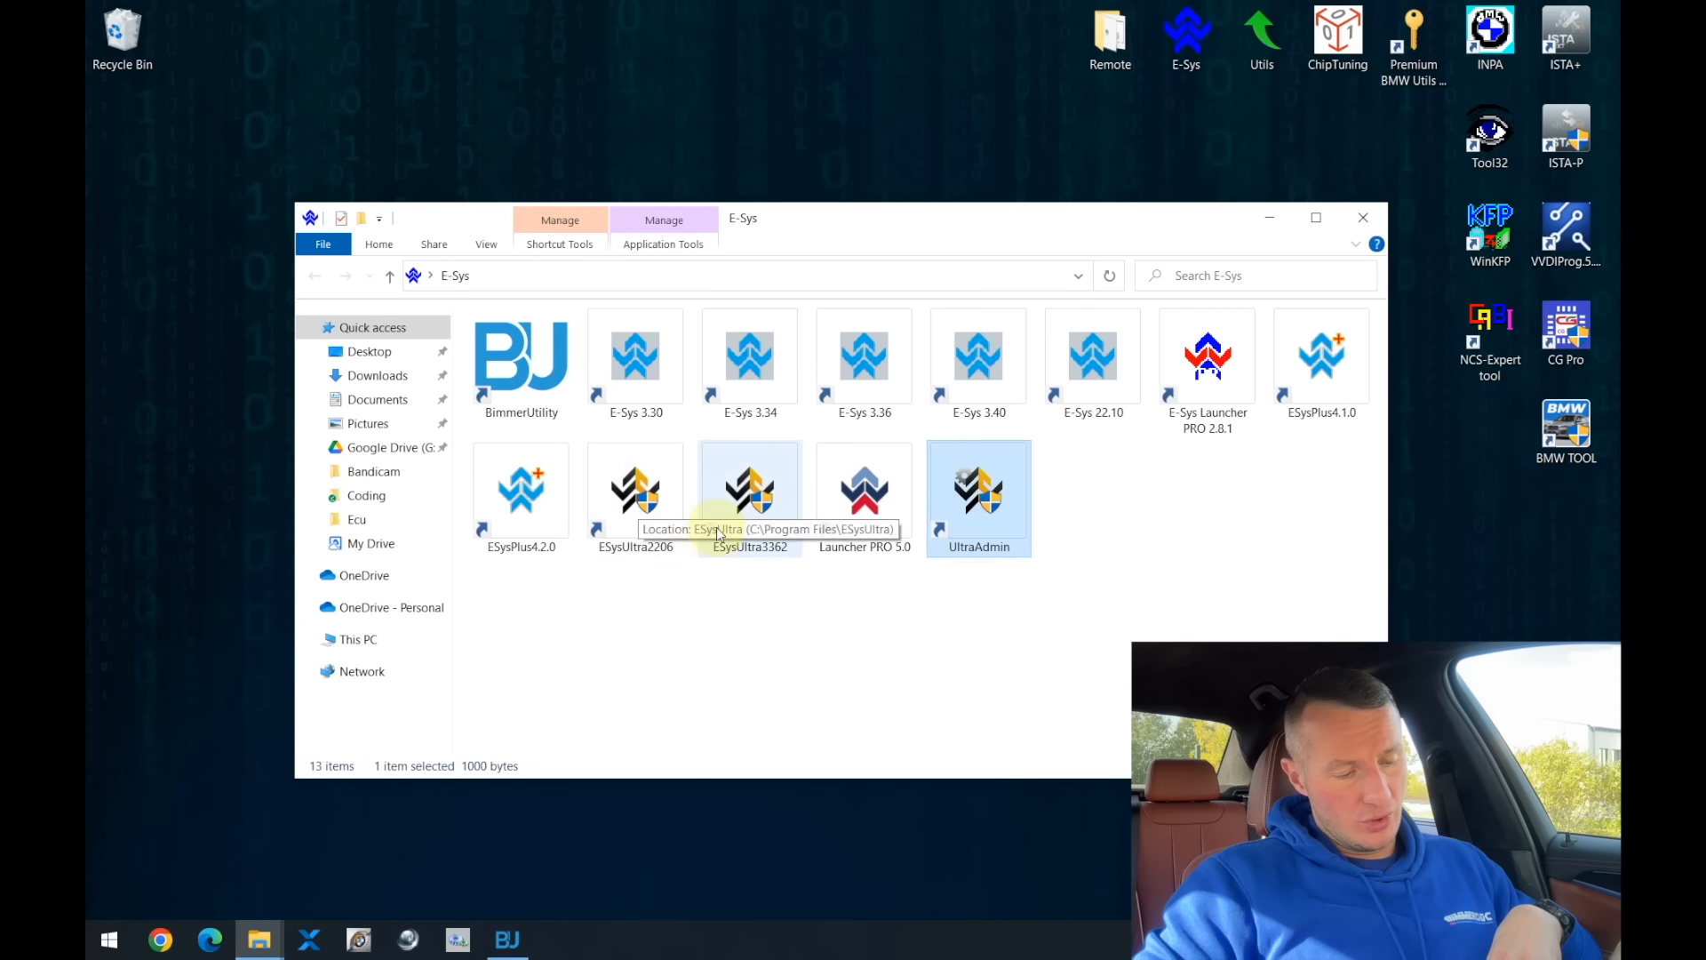
double_click(749, 502)
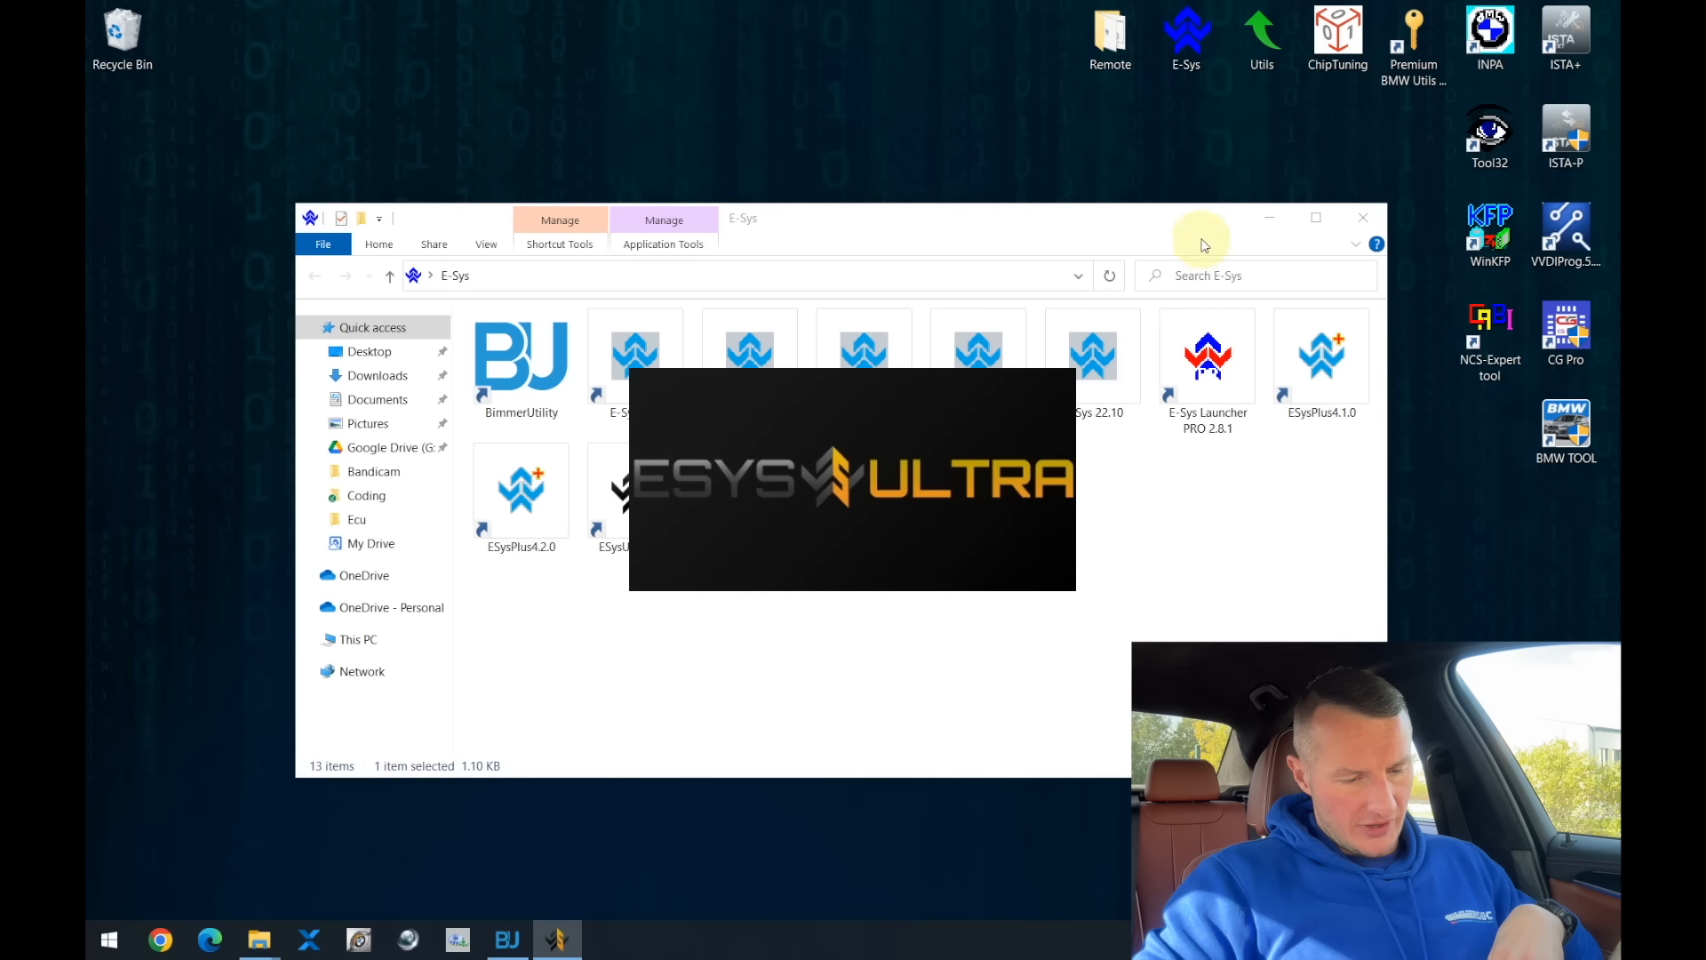
left_click(1270, 217)
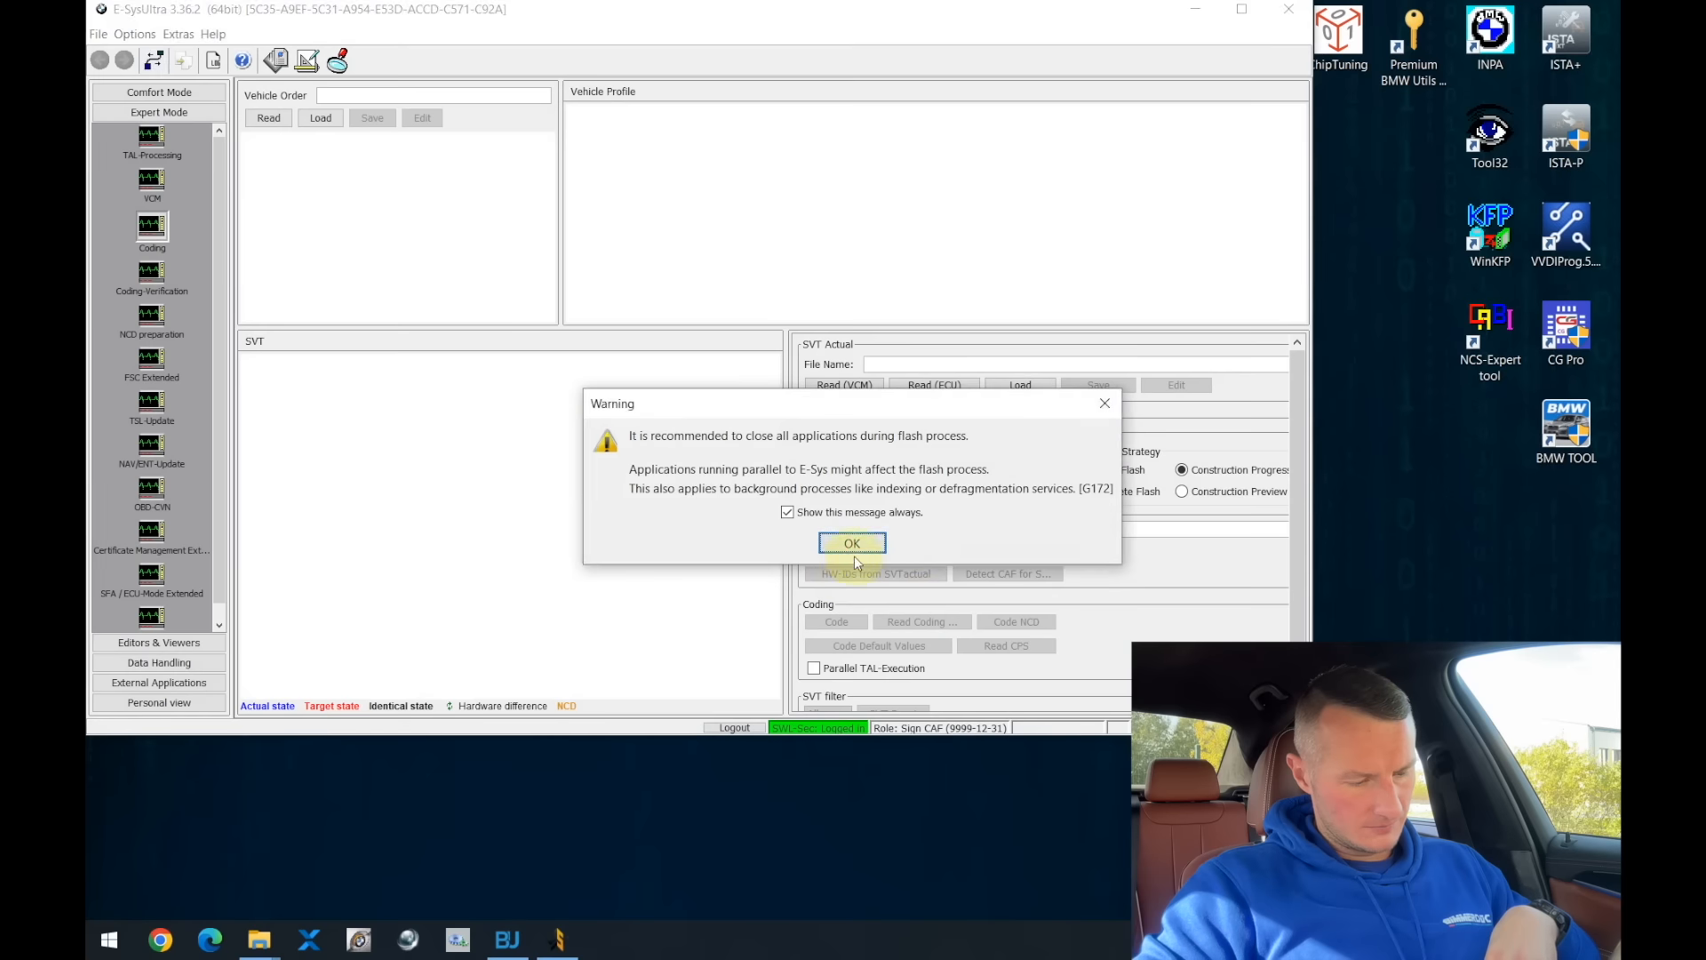
left_click(853, 547)
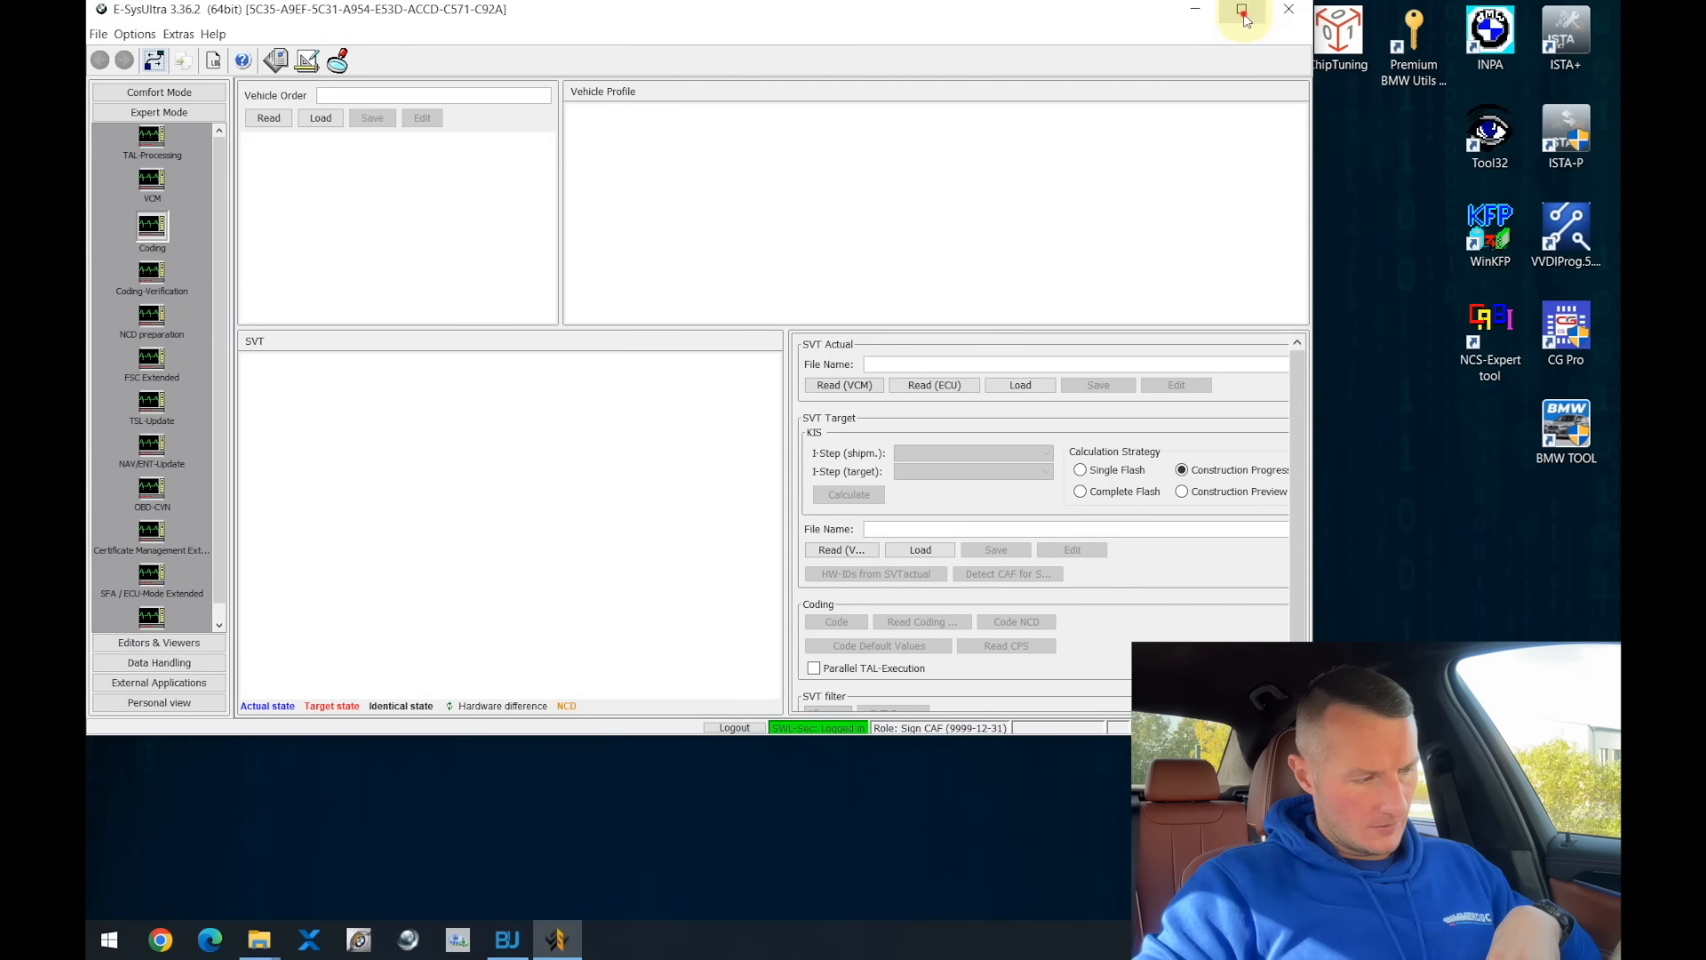
left_click(1244, 11)
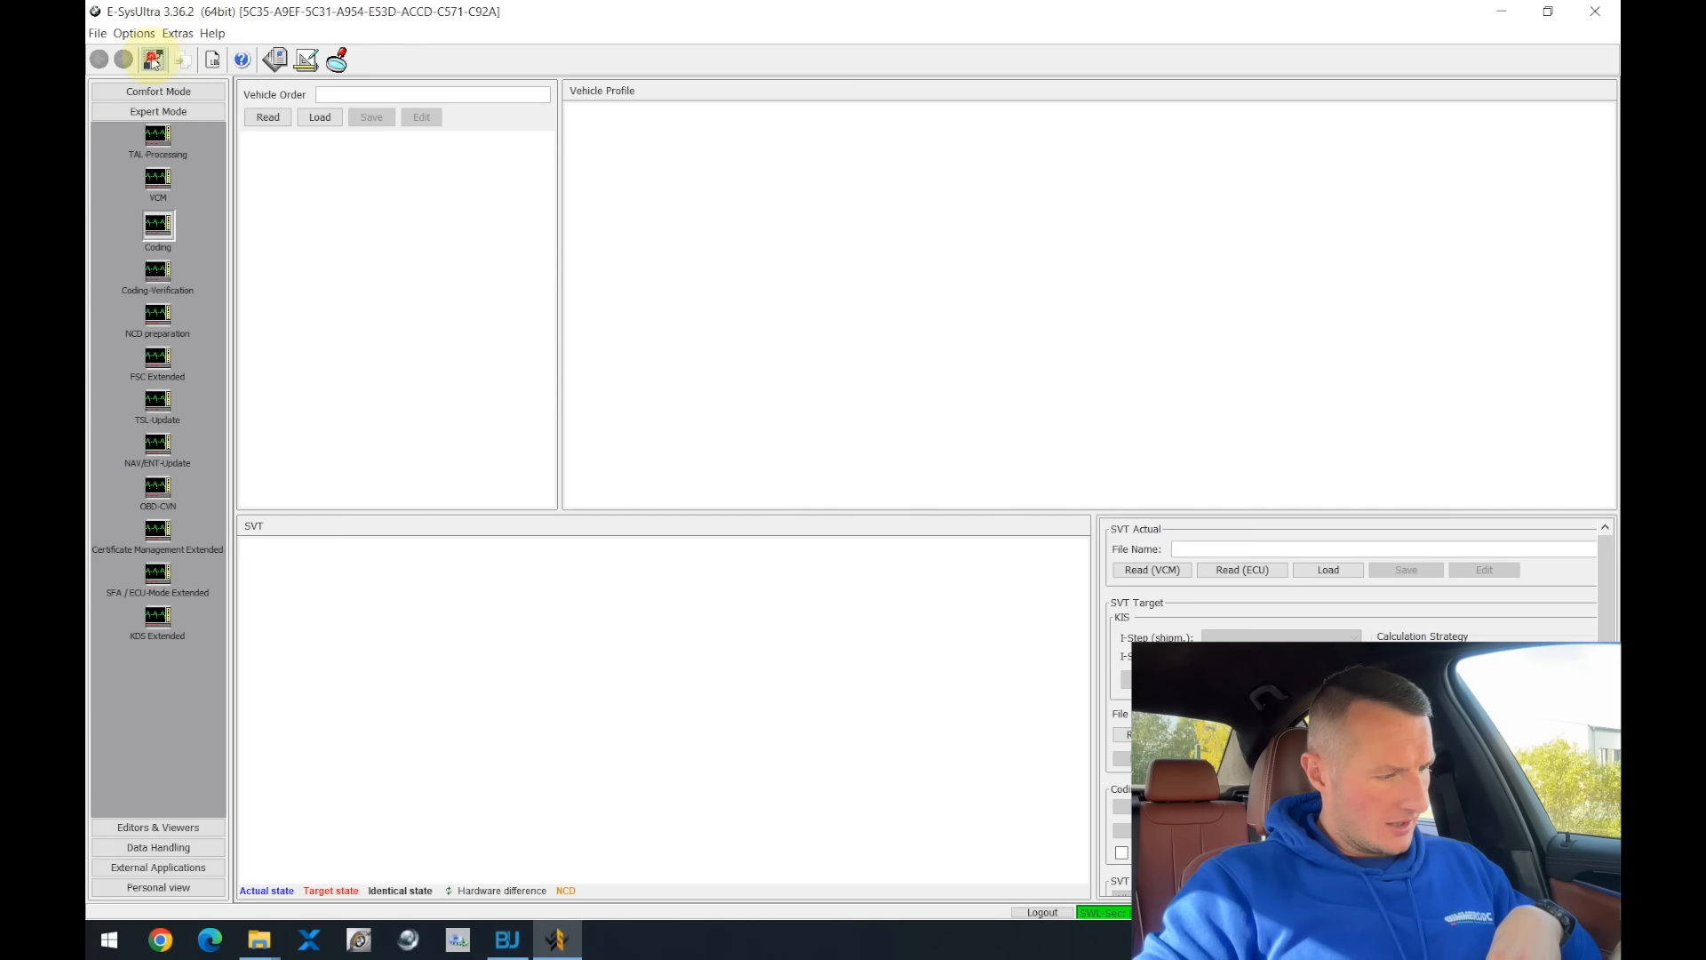
- Open the vehicle connection dialog and set the main series filter to All
left_click(153, 60)
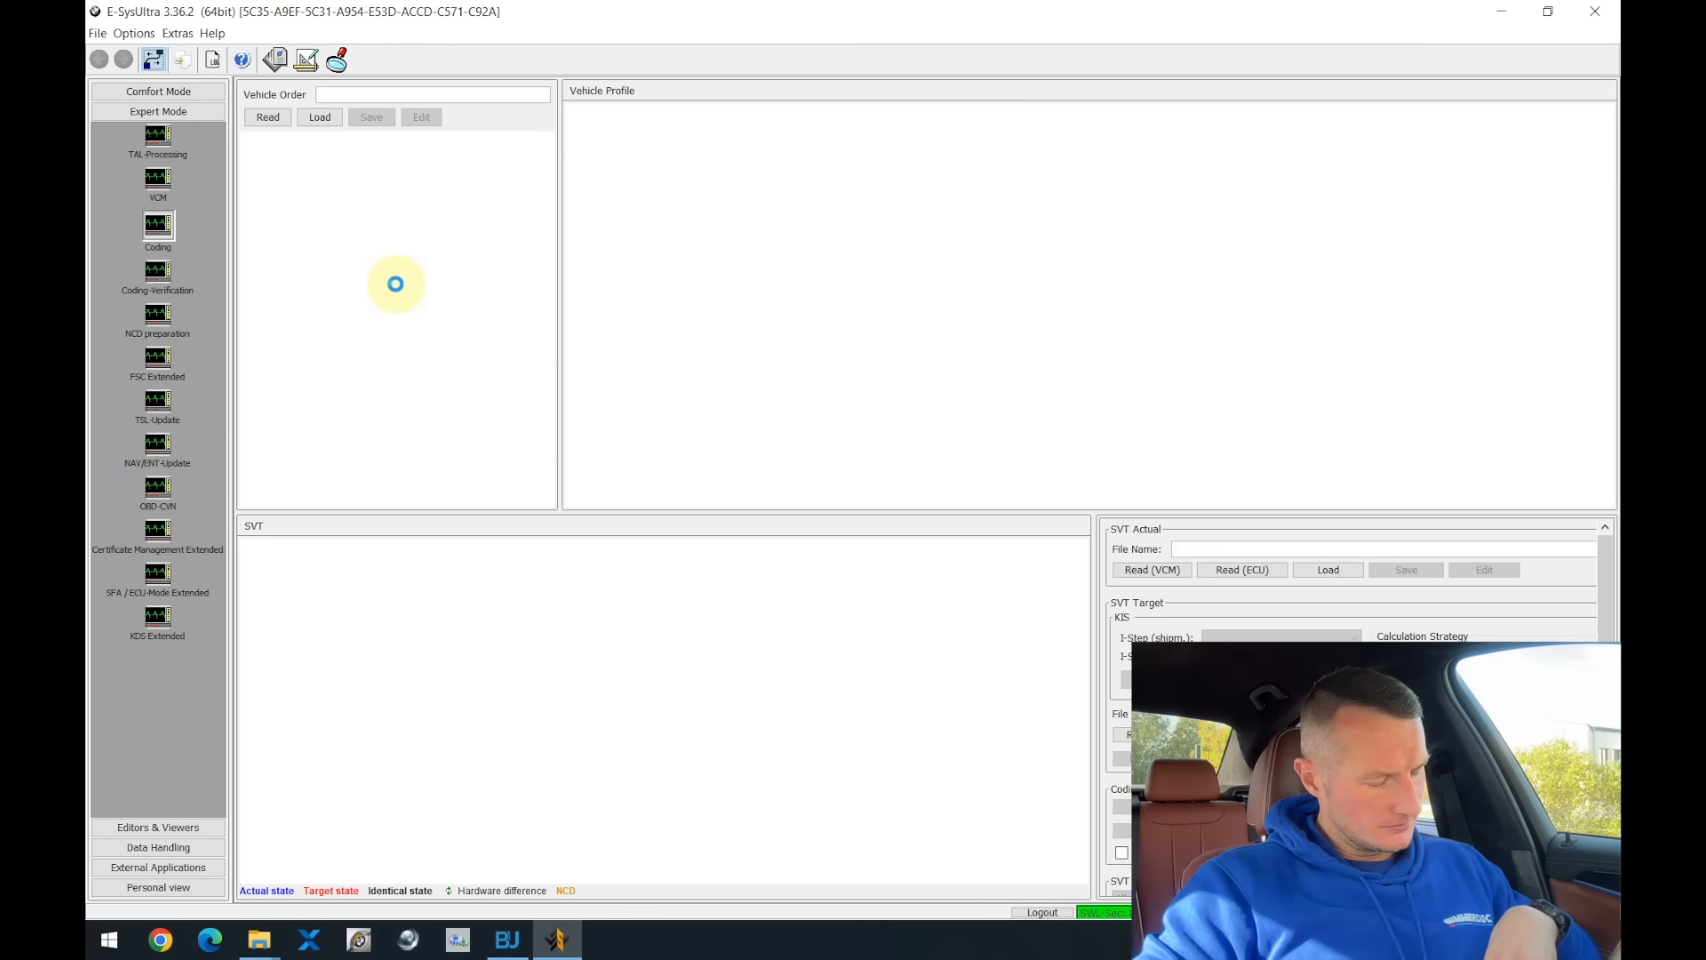
left_click(603, 267)
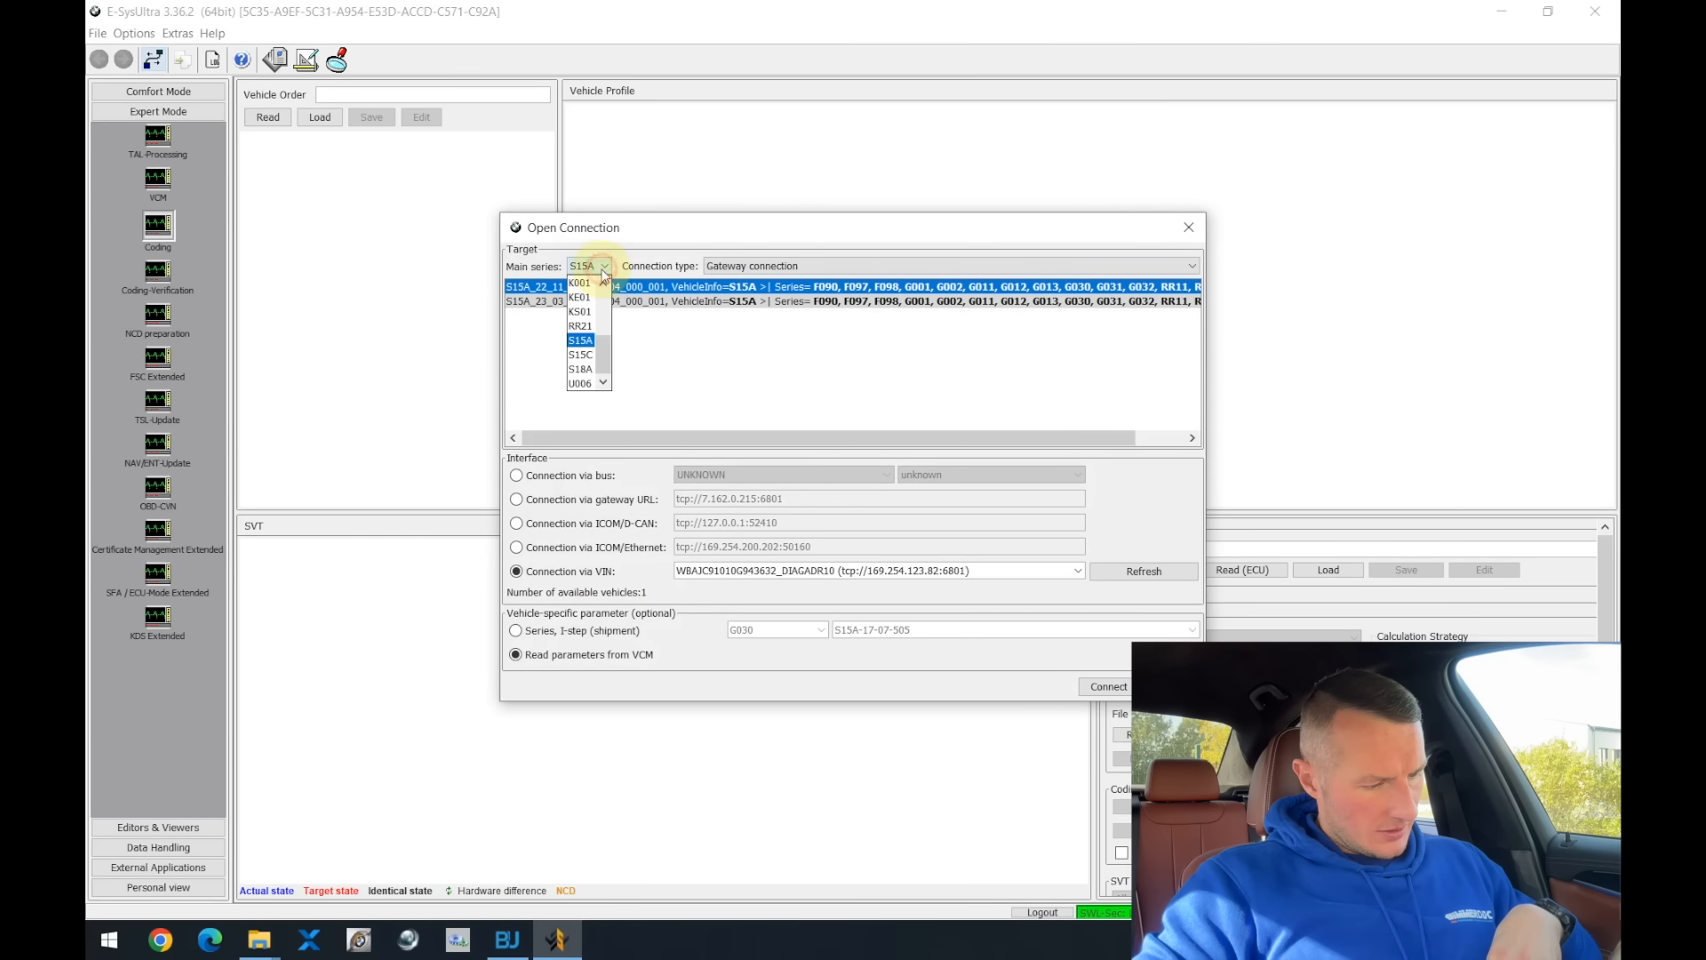
left_click(585, 283)
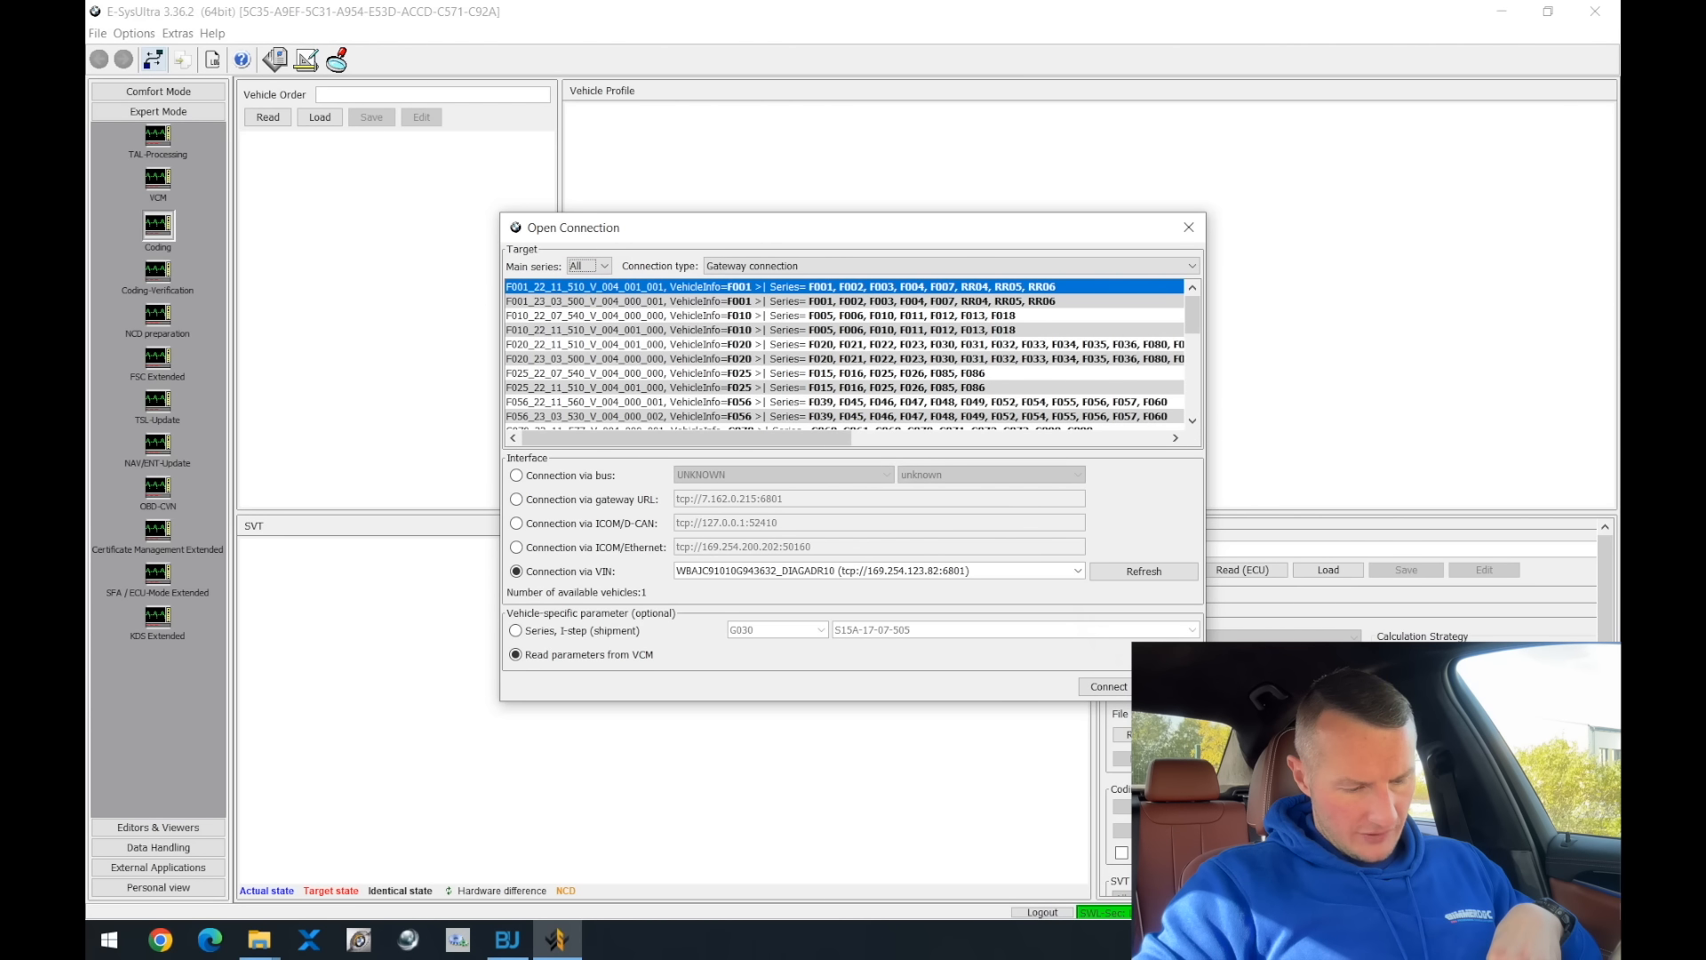
- Enlarge and reposition the connection dialog and look through the full list of connection targets
left_click_drag(1205, 701, 1376, 873)
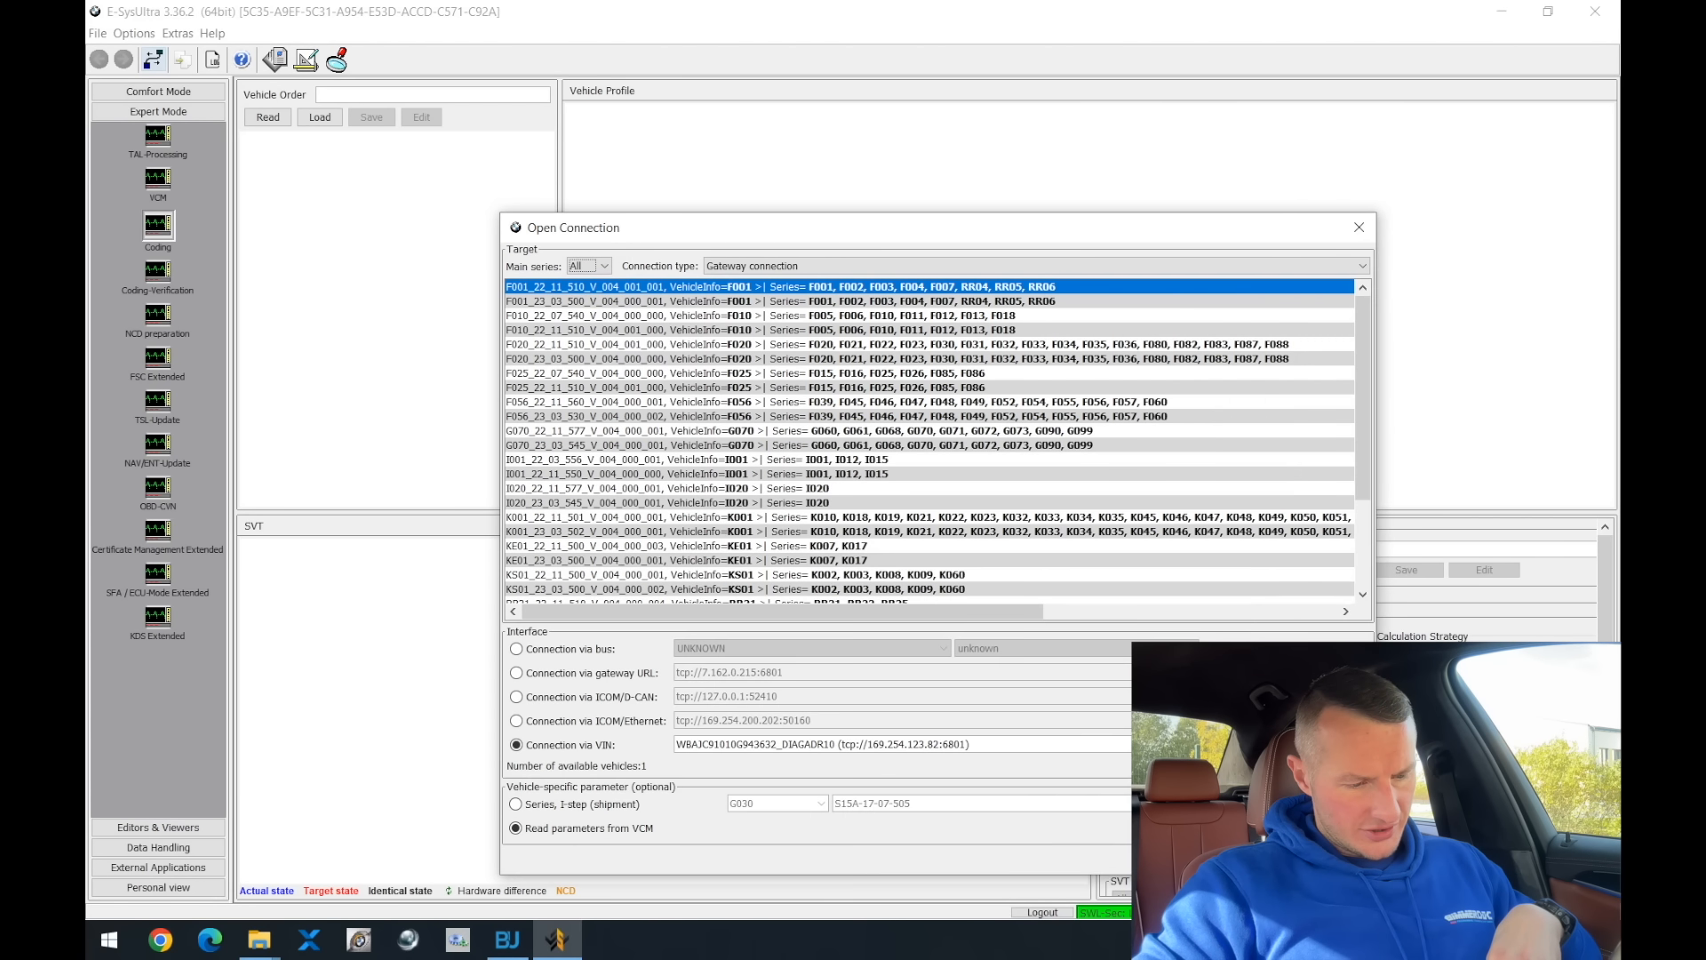
left_click_drag(1028, 229, 942, 152)
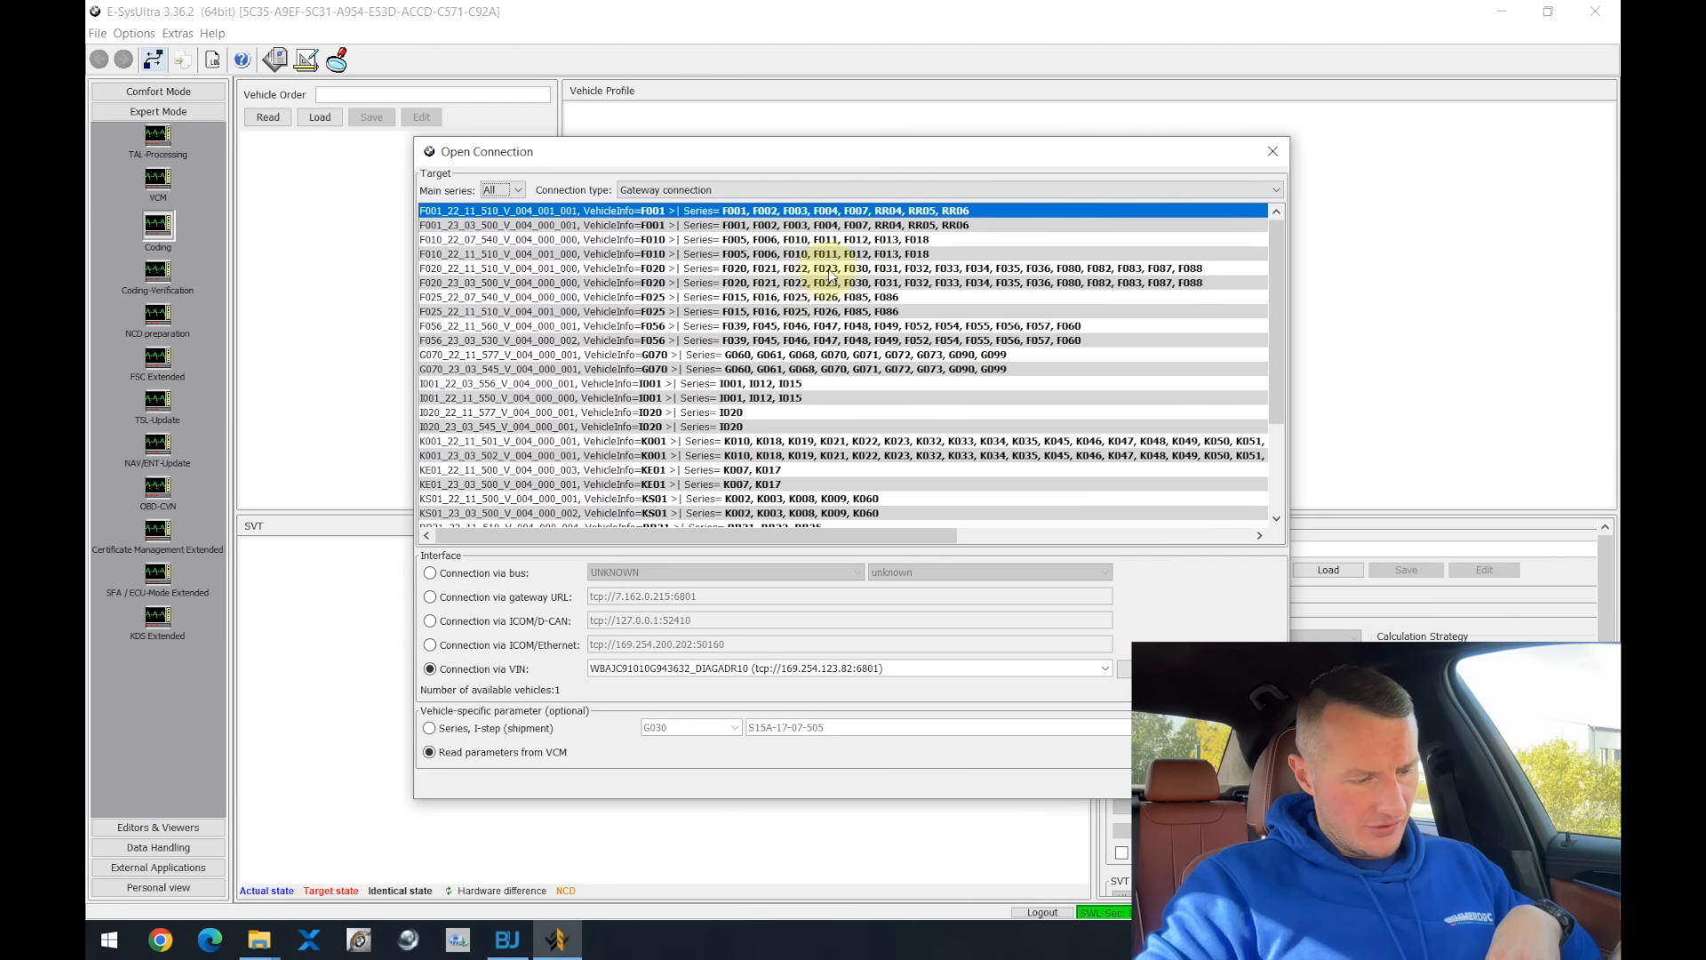
left_click_drag(830, 271, 840, 460)
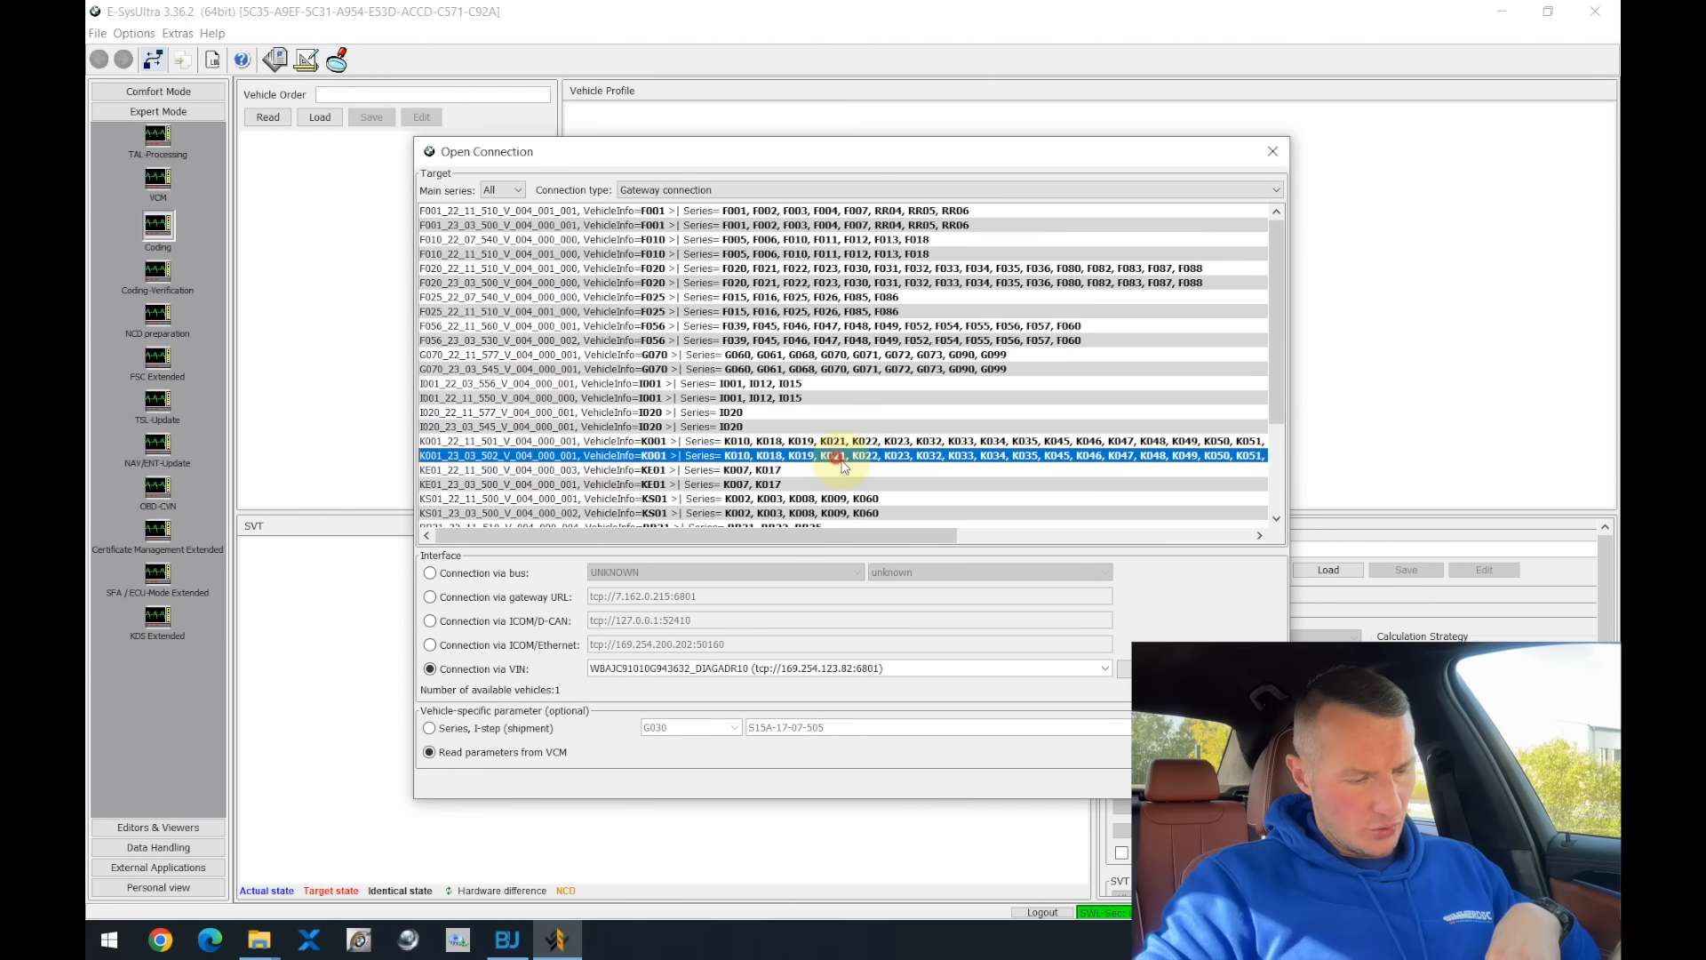
scroll(842, 463, "down", 3)
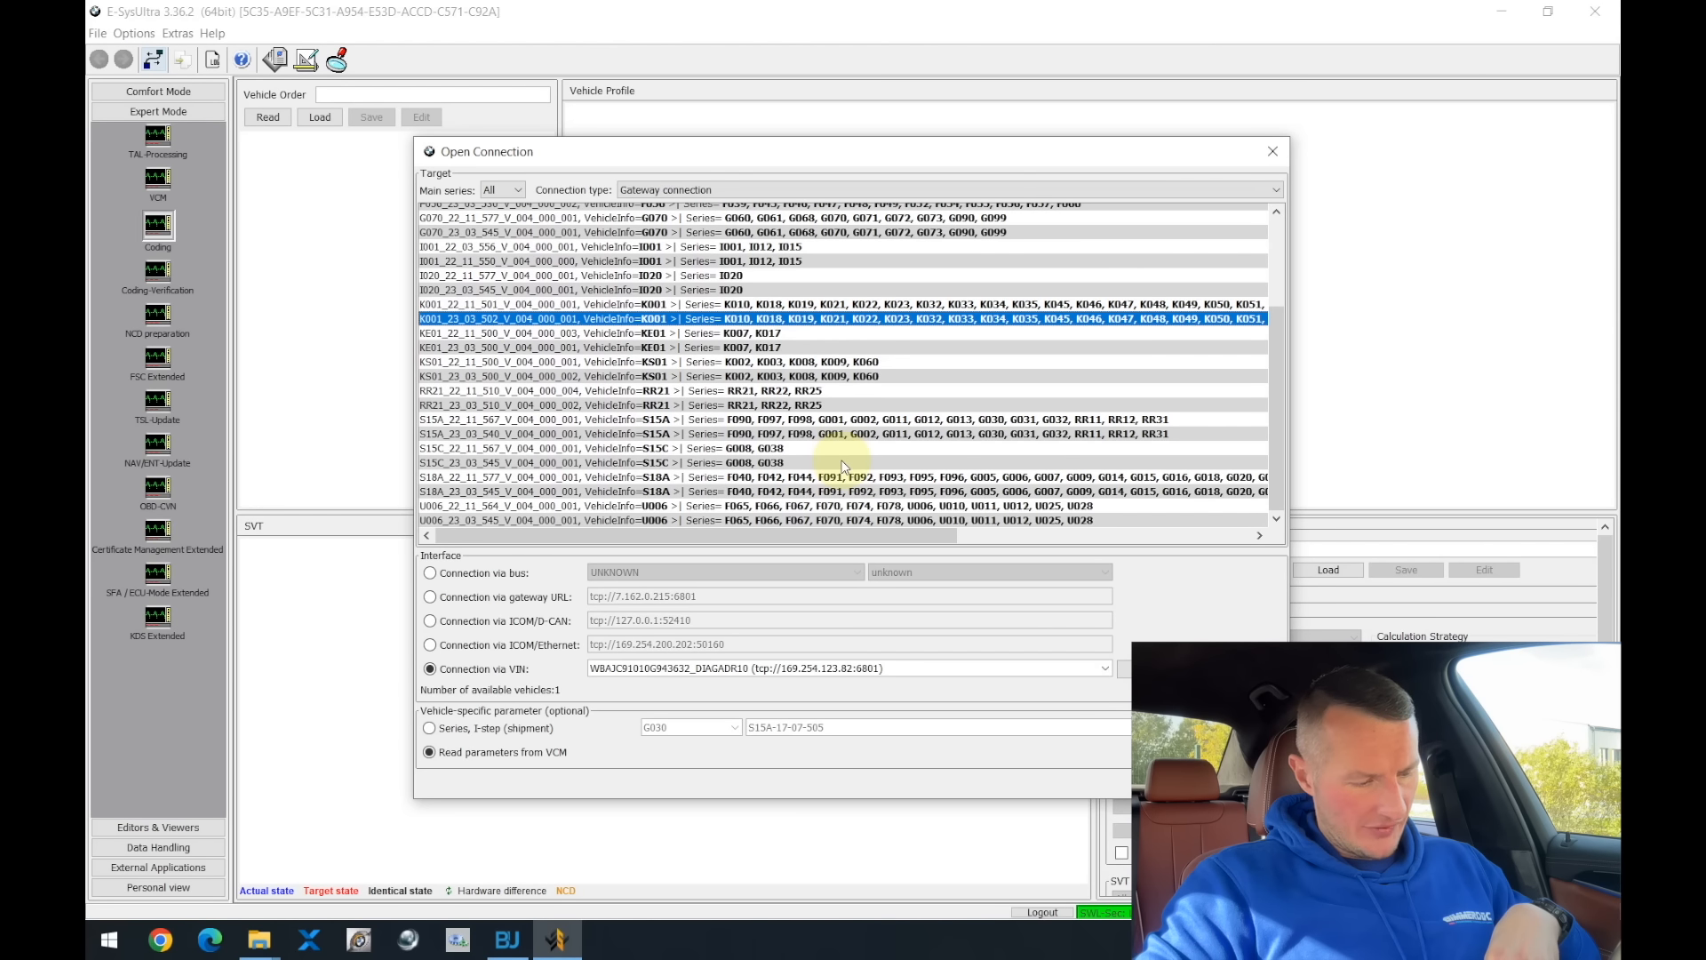
- Connect to the vehicle through target S15A_22_11_567_V_004_000_001, accepting series G030 and shipment I-step S15A-17-07-505
left_click(800, 422)
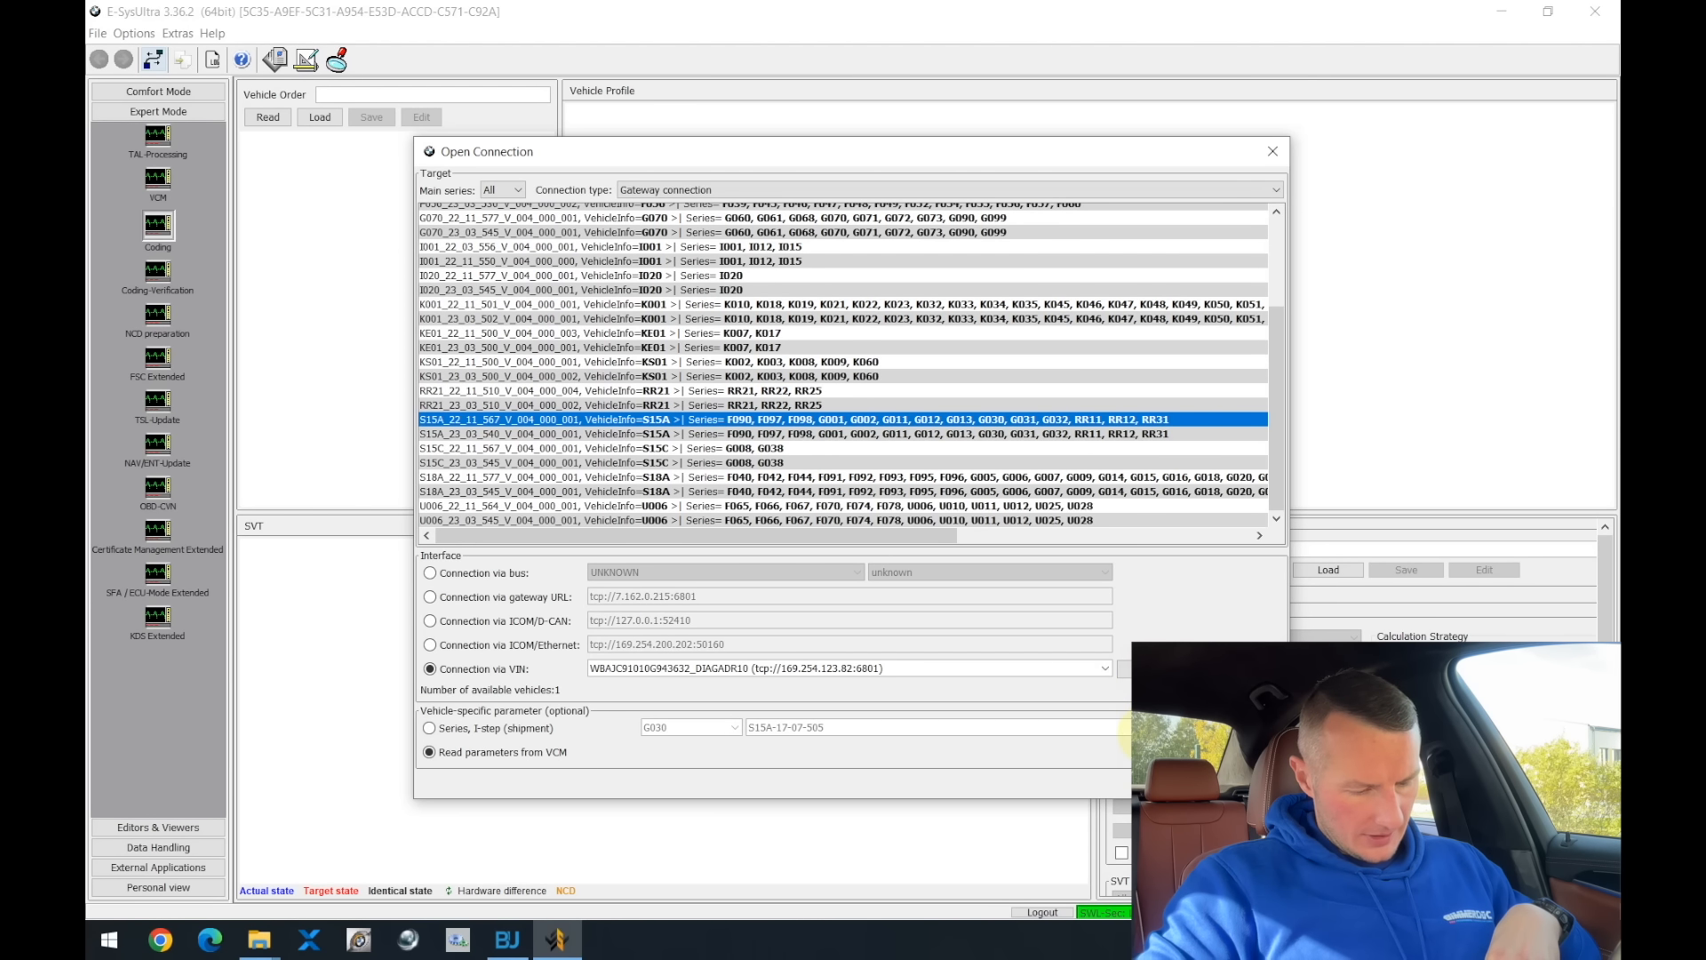
left_click(1189, 782)
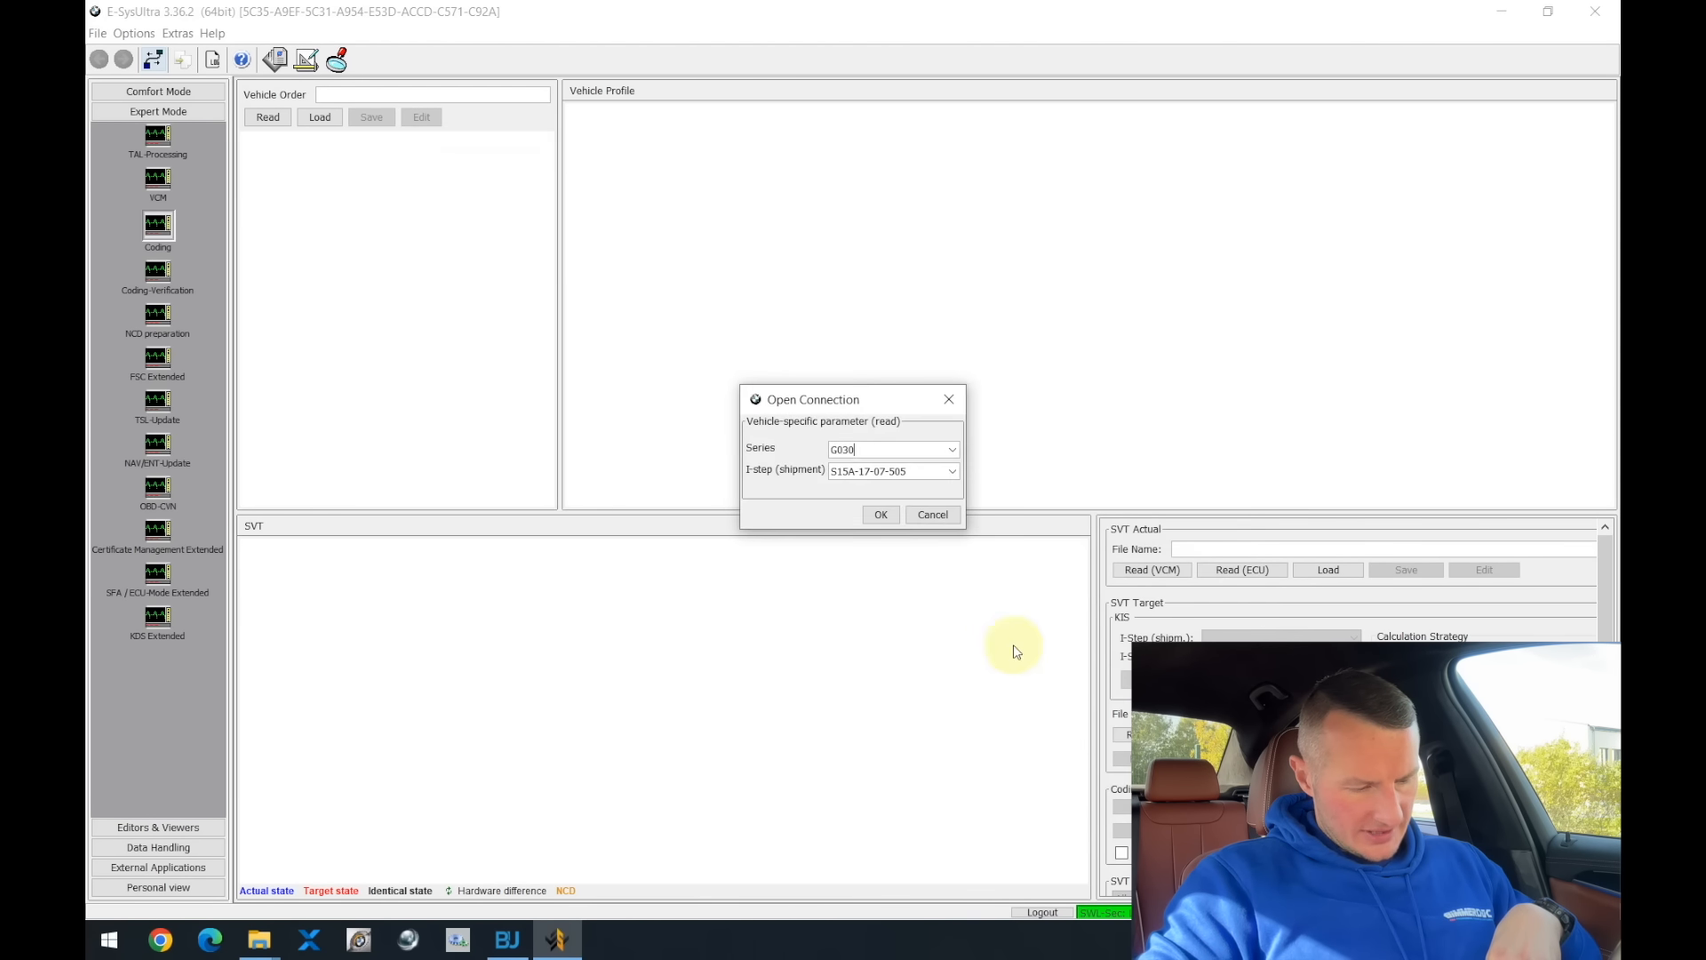
left_click(881, 515)
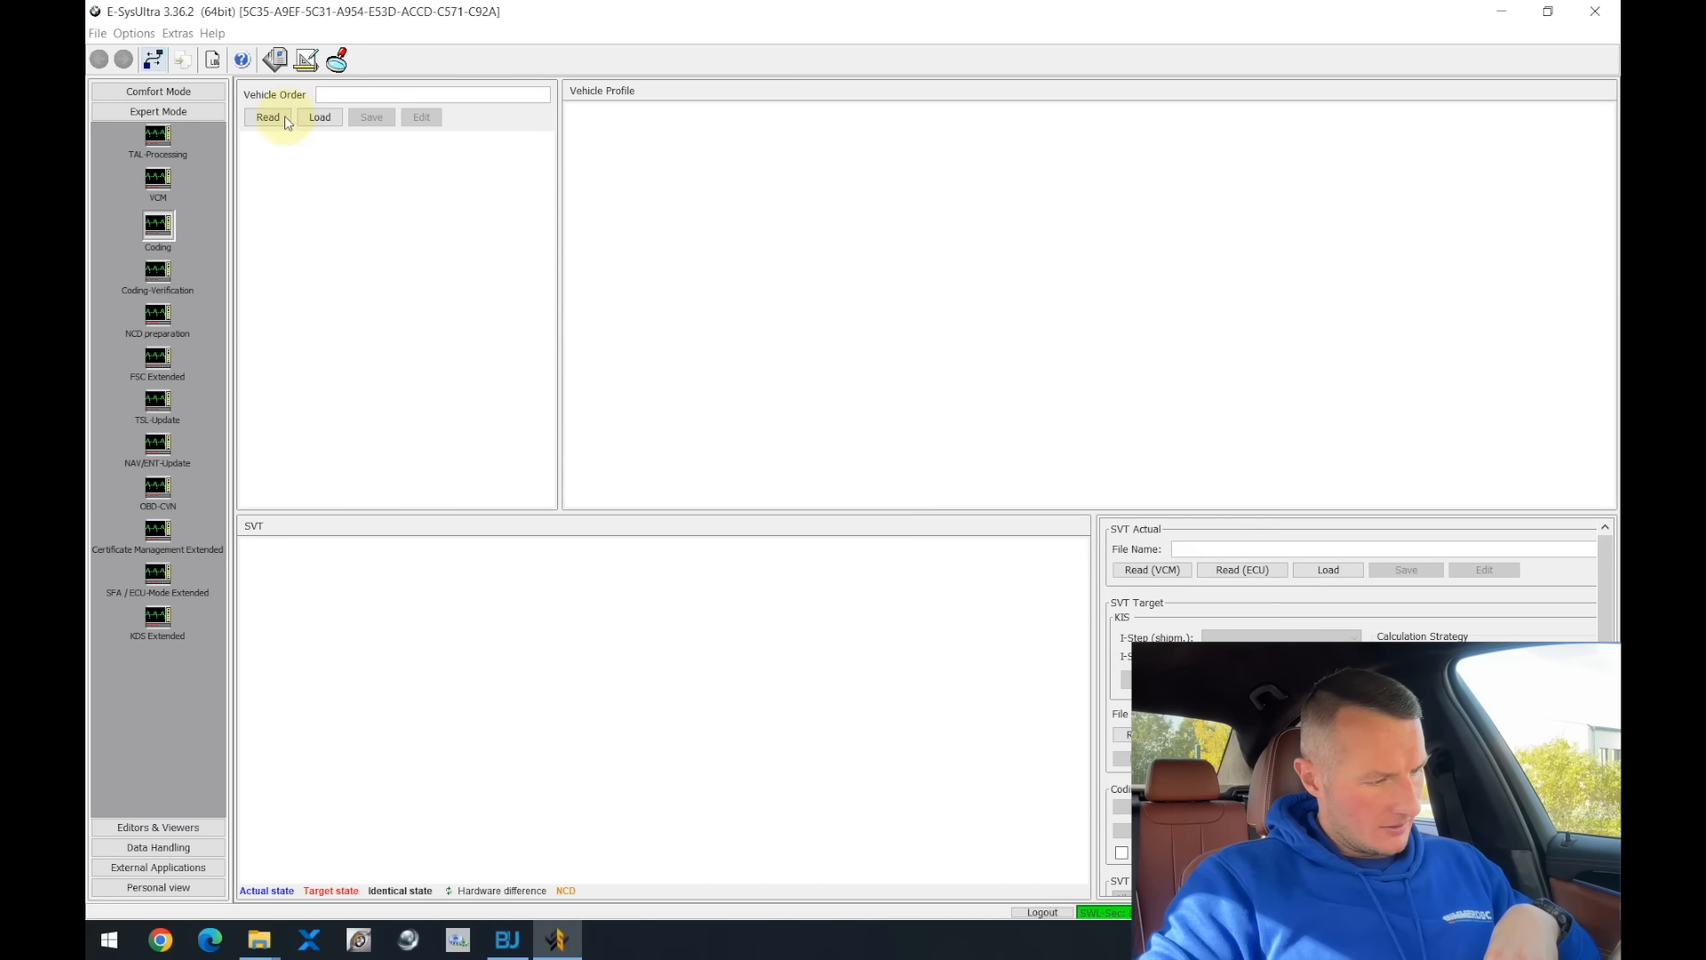
left_click(844, 523)
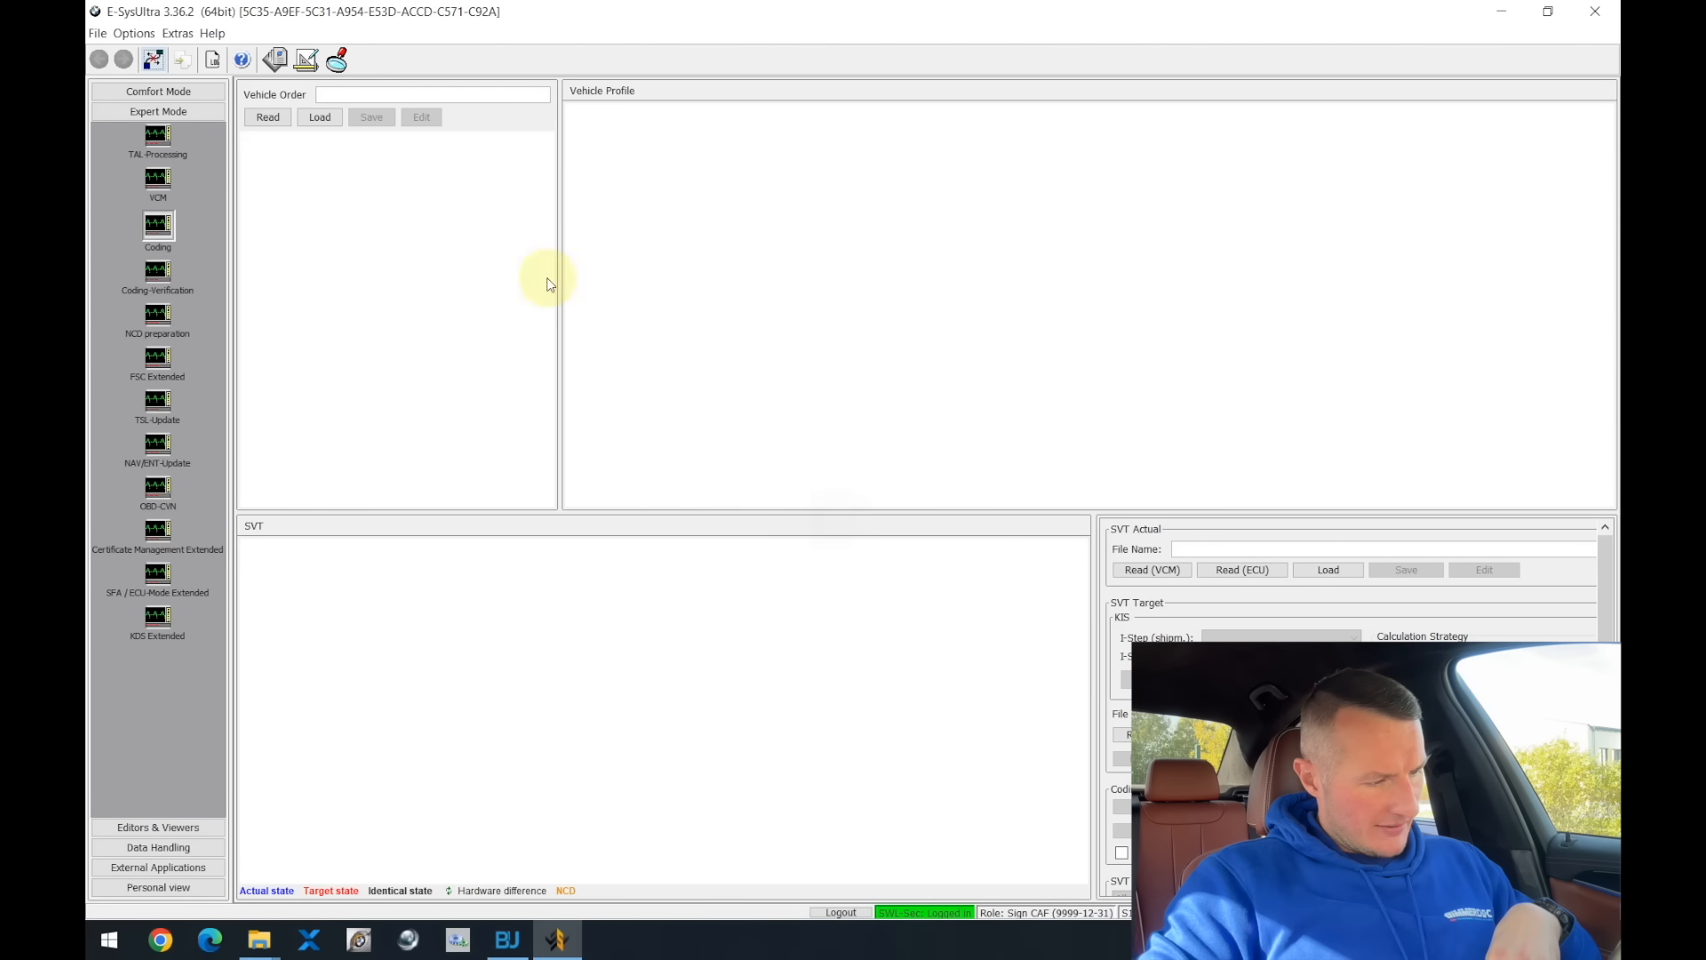
- Read the vehicle order and the actual SVT from the ECUs, and enlarge the SVT area for the ECU list
left_click(268, 117)
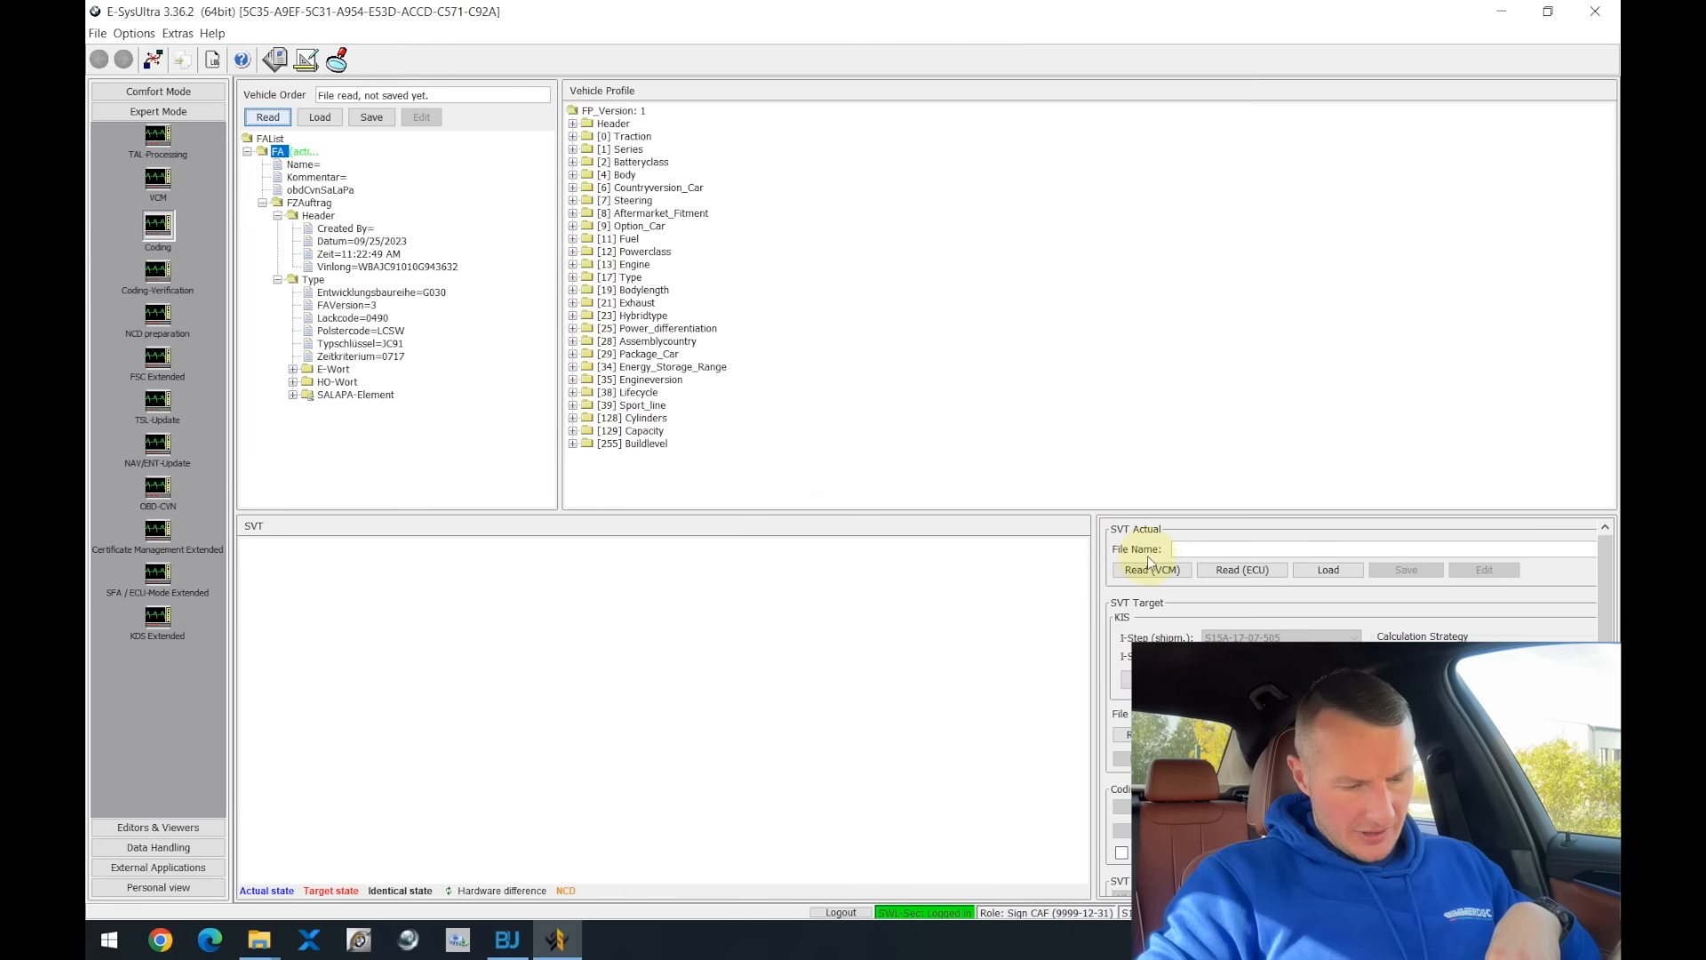
left_click(1224, 573)
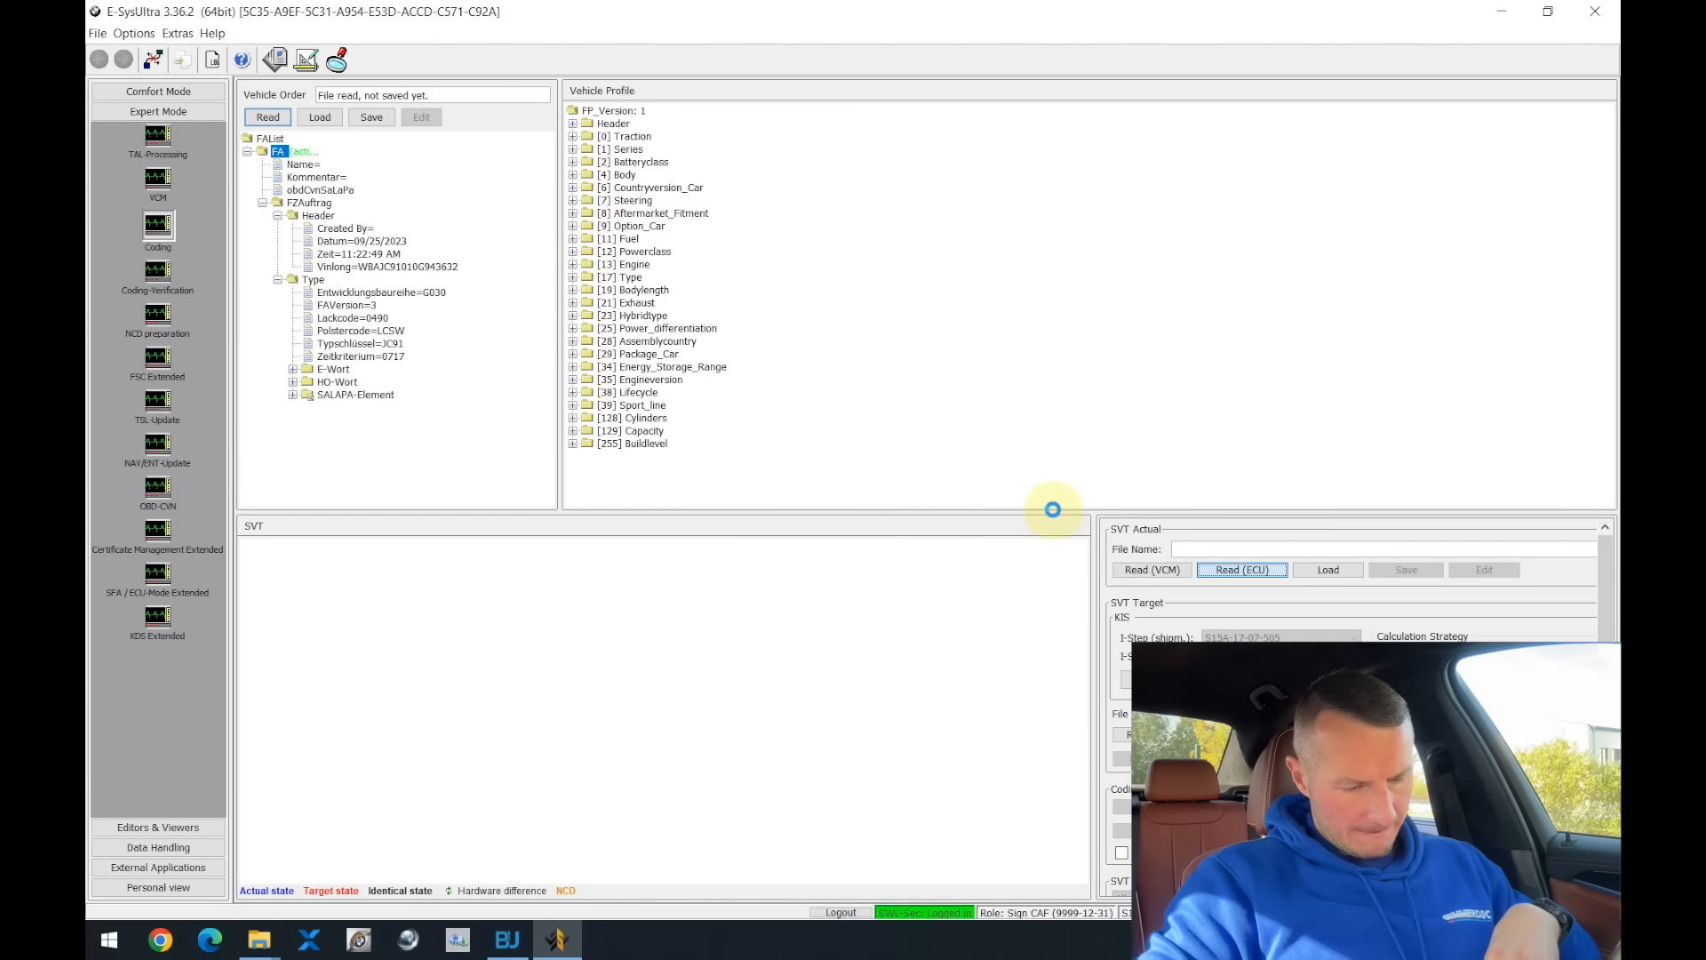
left_click_drag(1050, 512, 1033, 258)
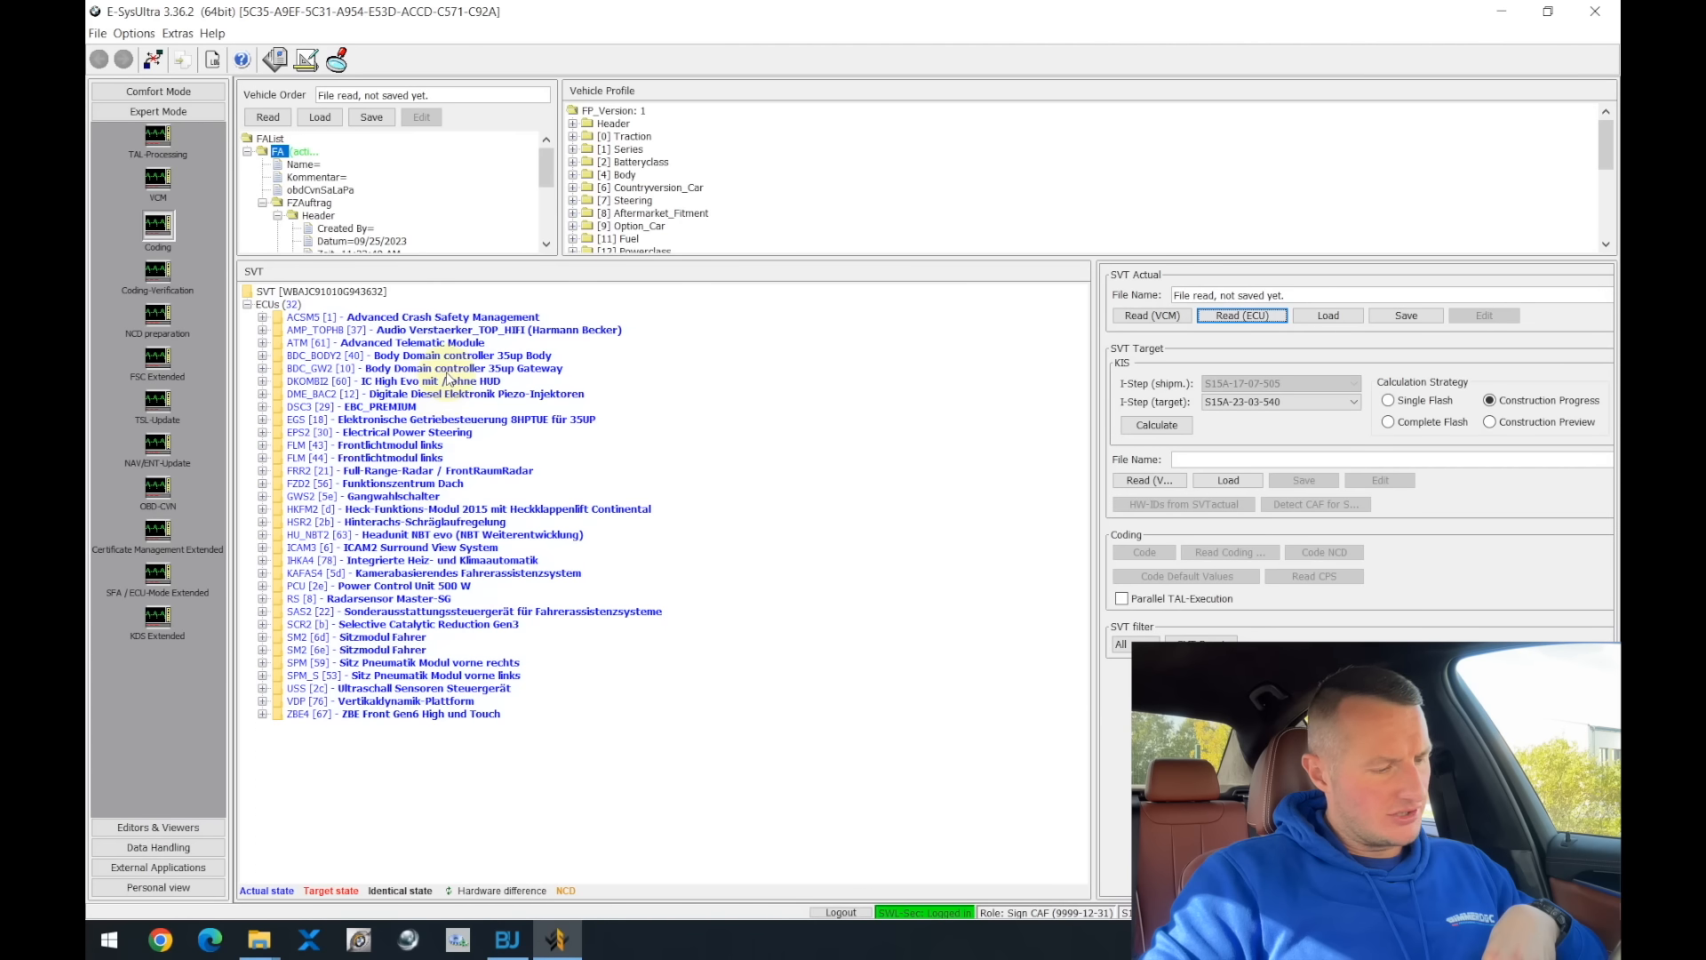
- Read the coding data of the DME_BAC2 unit's CAFD_00002987_000_022_057, and dismiss the BimmerUtility pop-up and the report
left_click(262, 393)
right_click(318, 420)
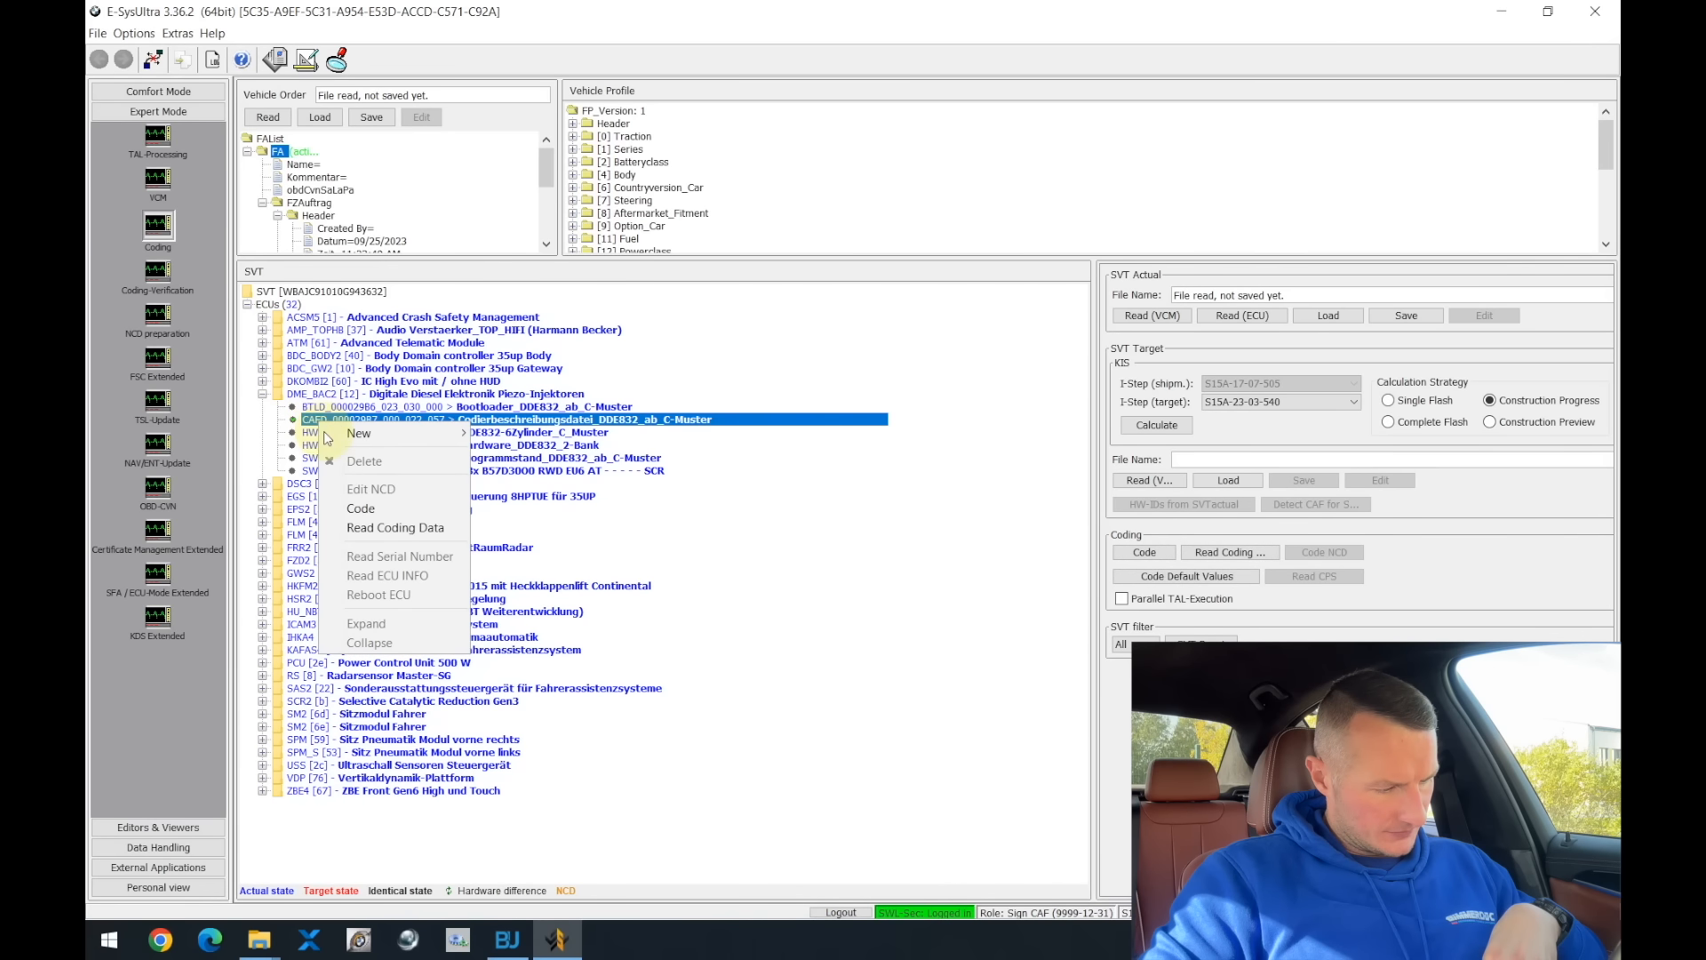
left_click(391, 526)
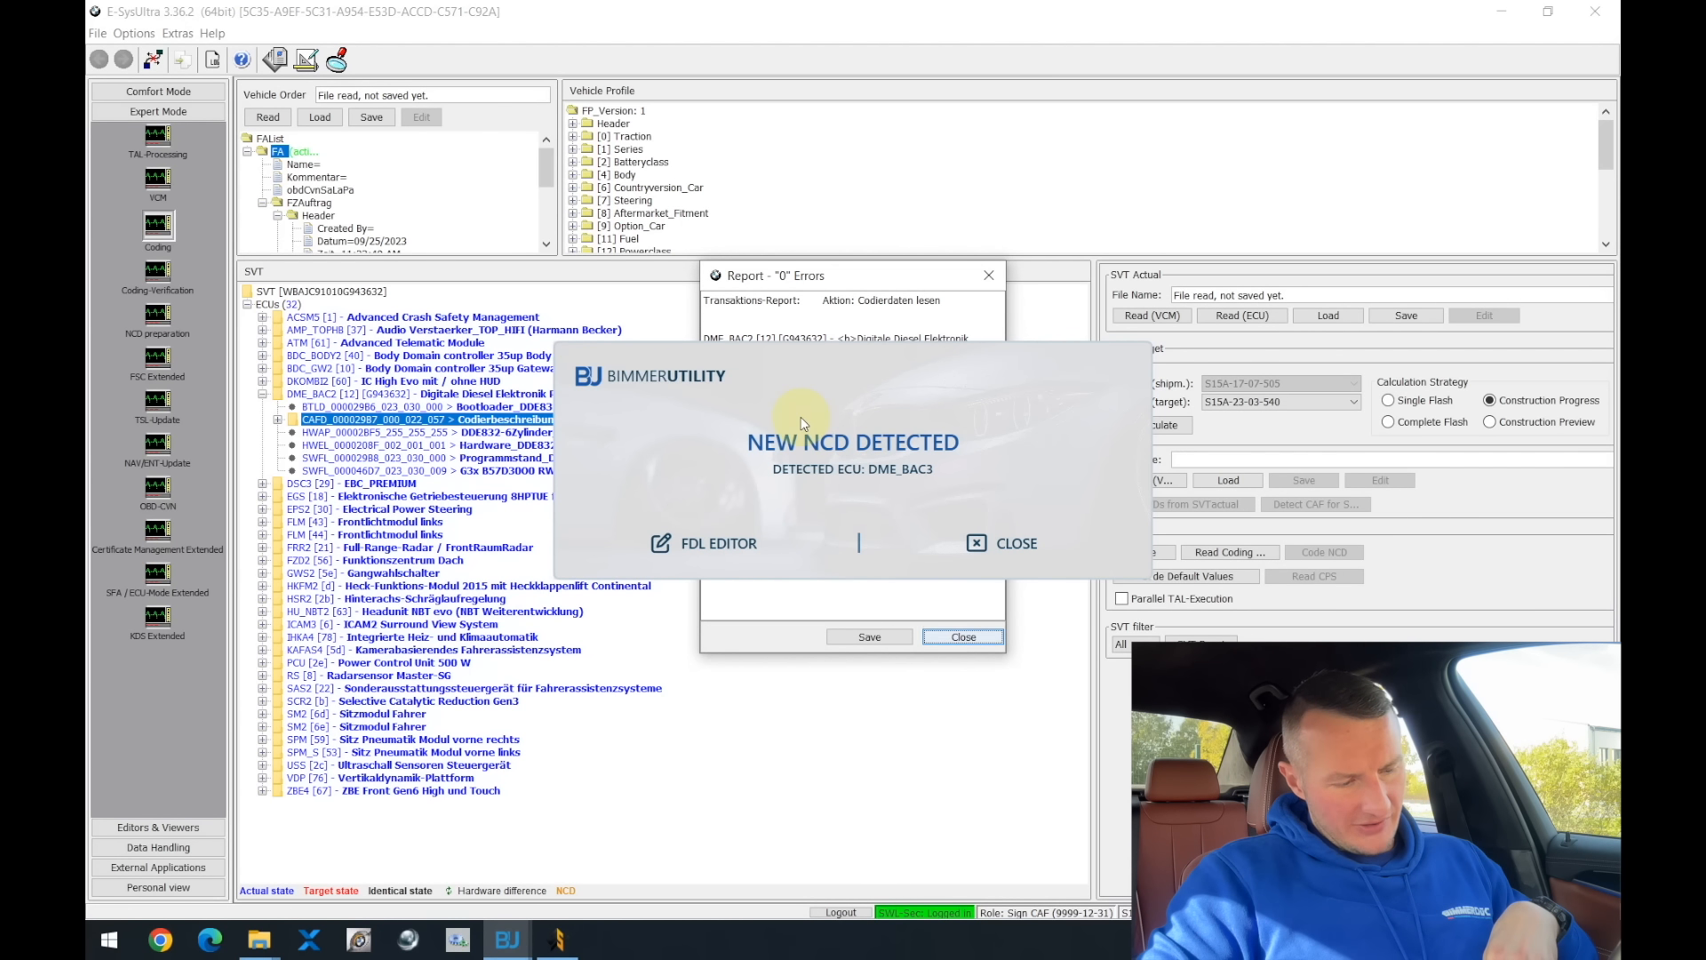
left_click(978, 542)
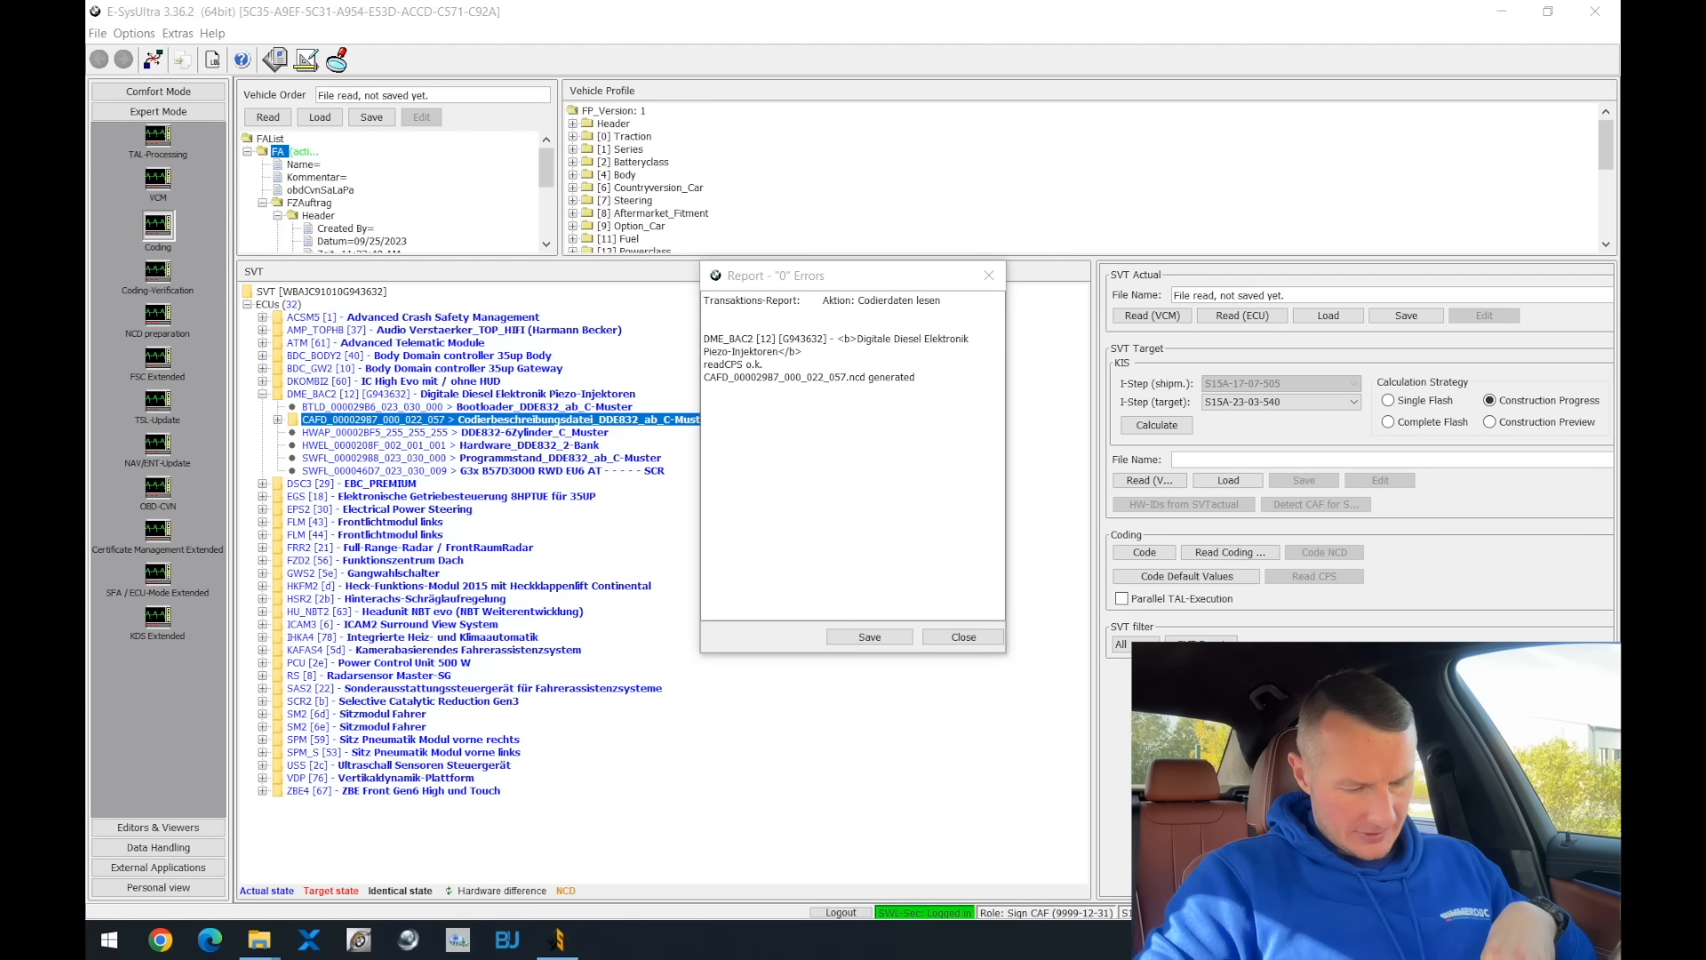
left_click(963, 636)
- Expand the DME_BAC2 CAFD entry and open its generated NCD file for editing
left_click(278, 420)
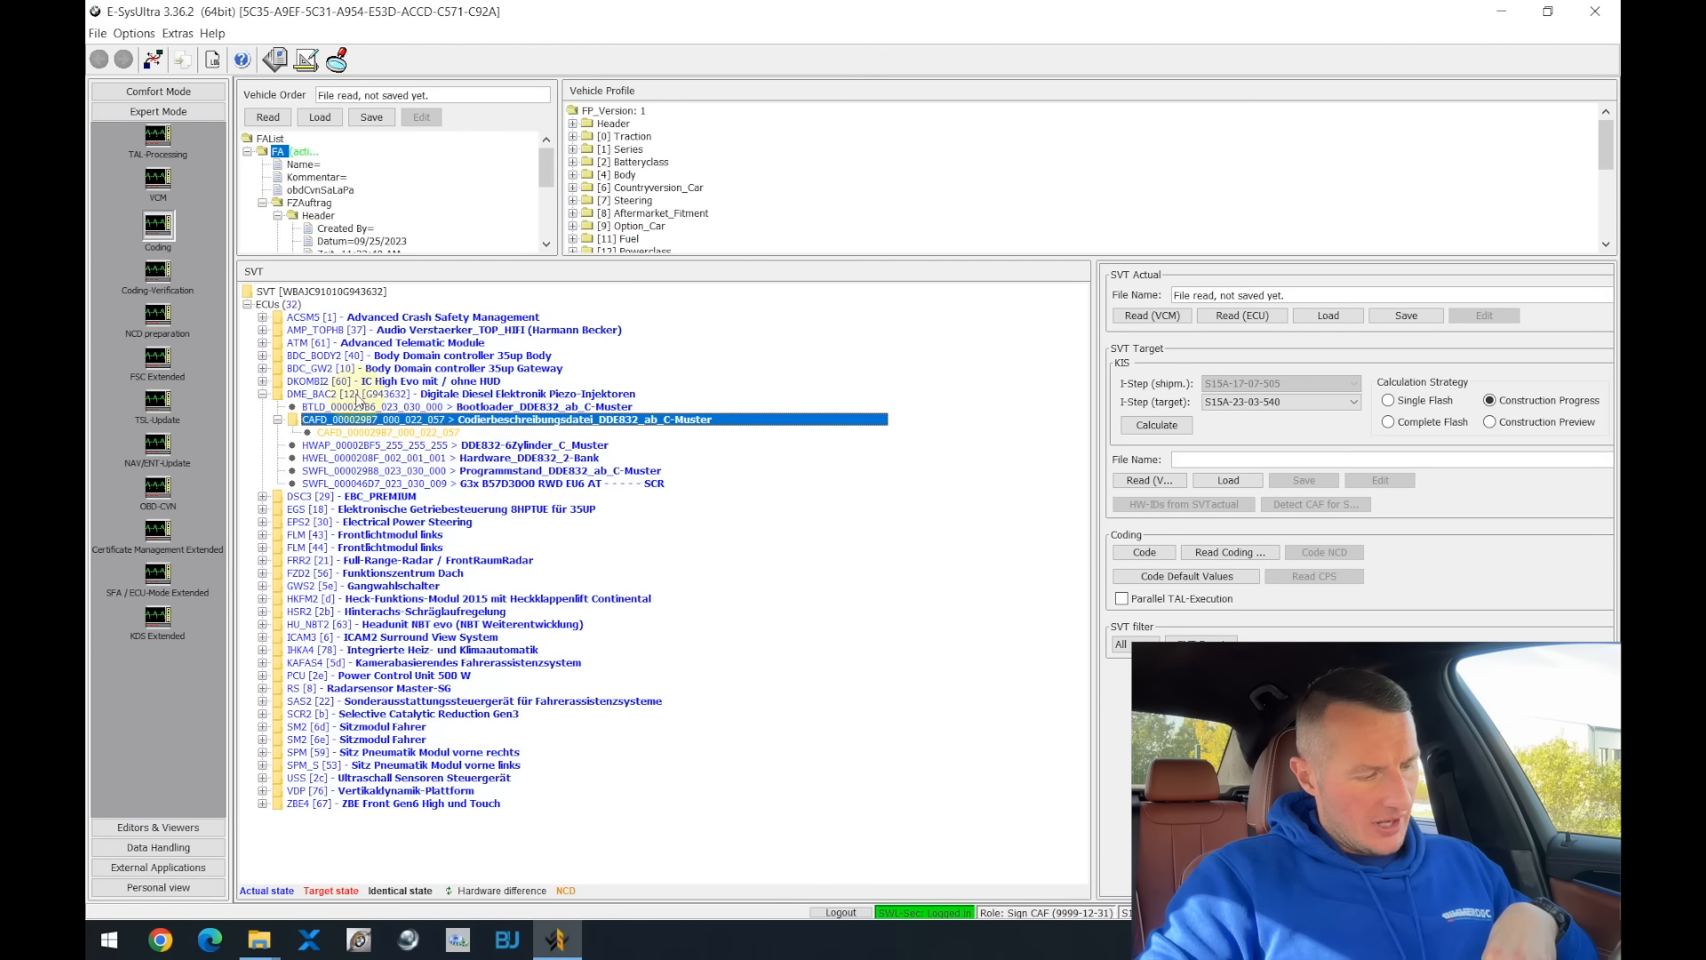
left_click(325, 395)
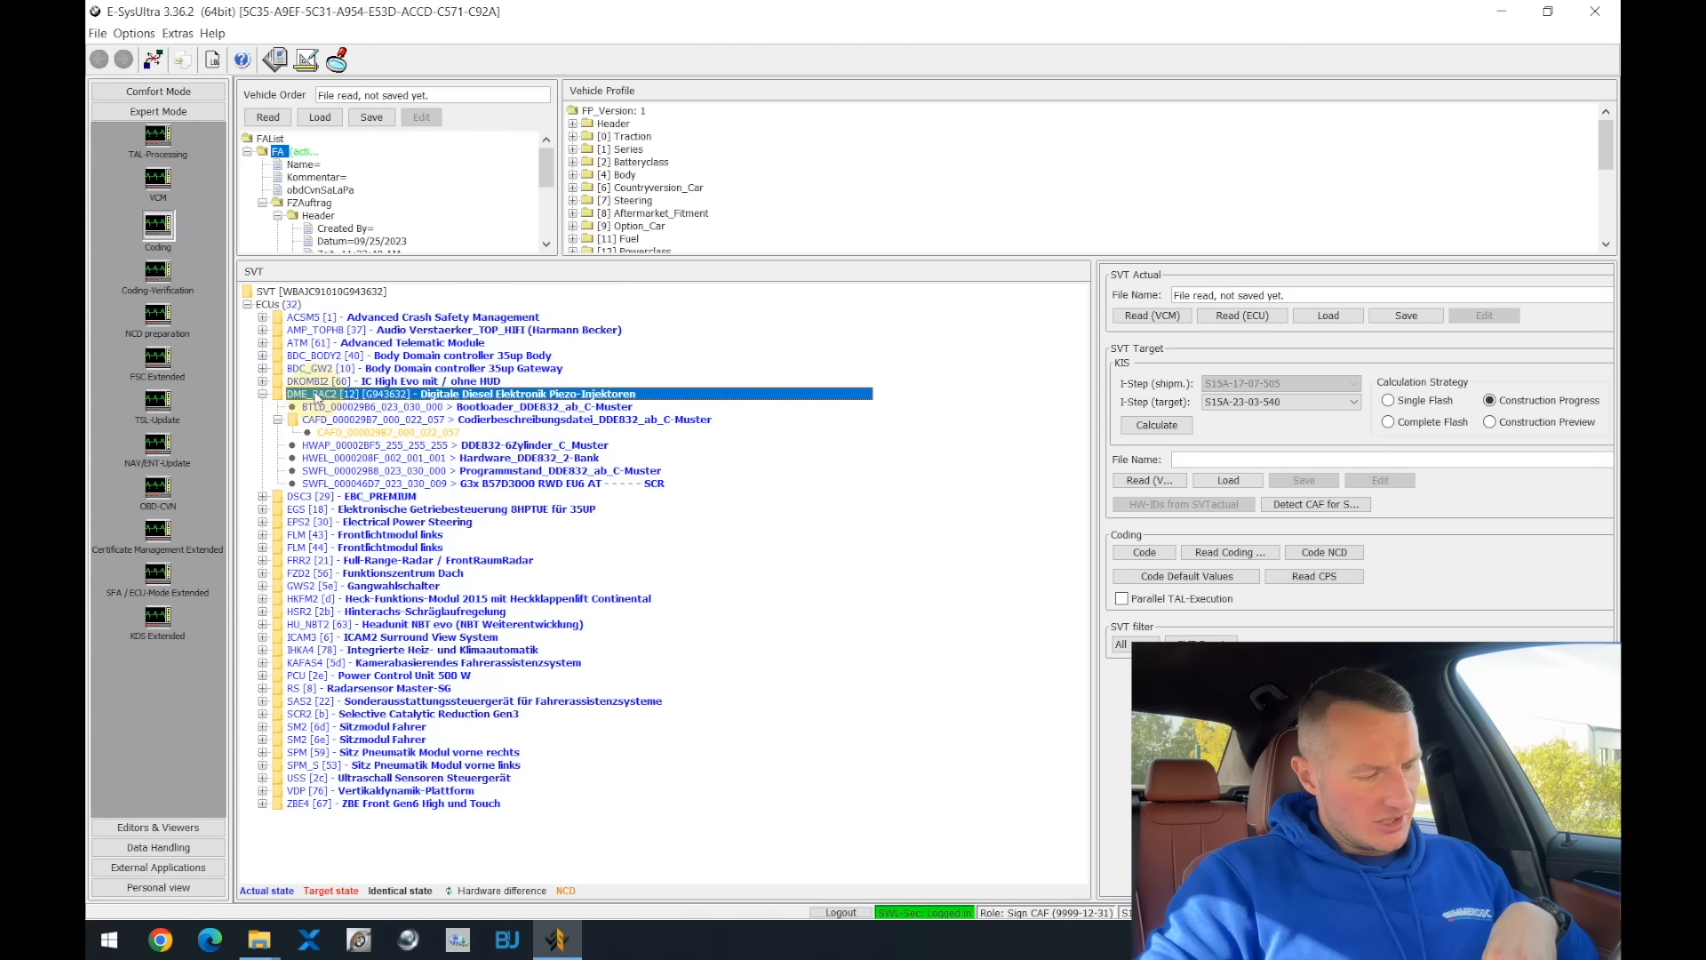
left_click(337, 484)
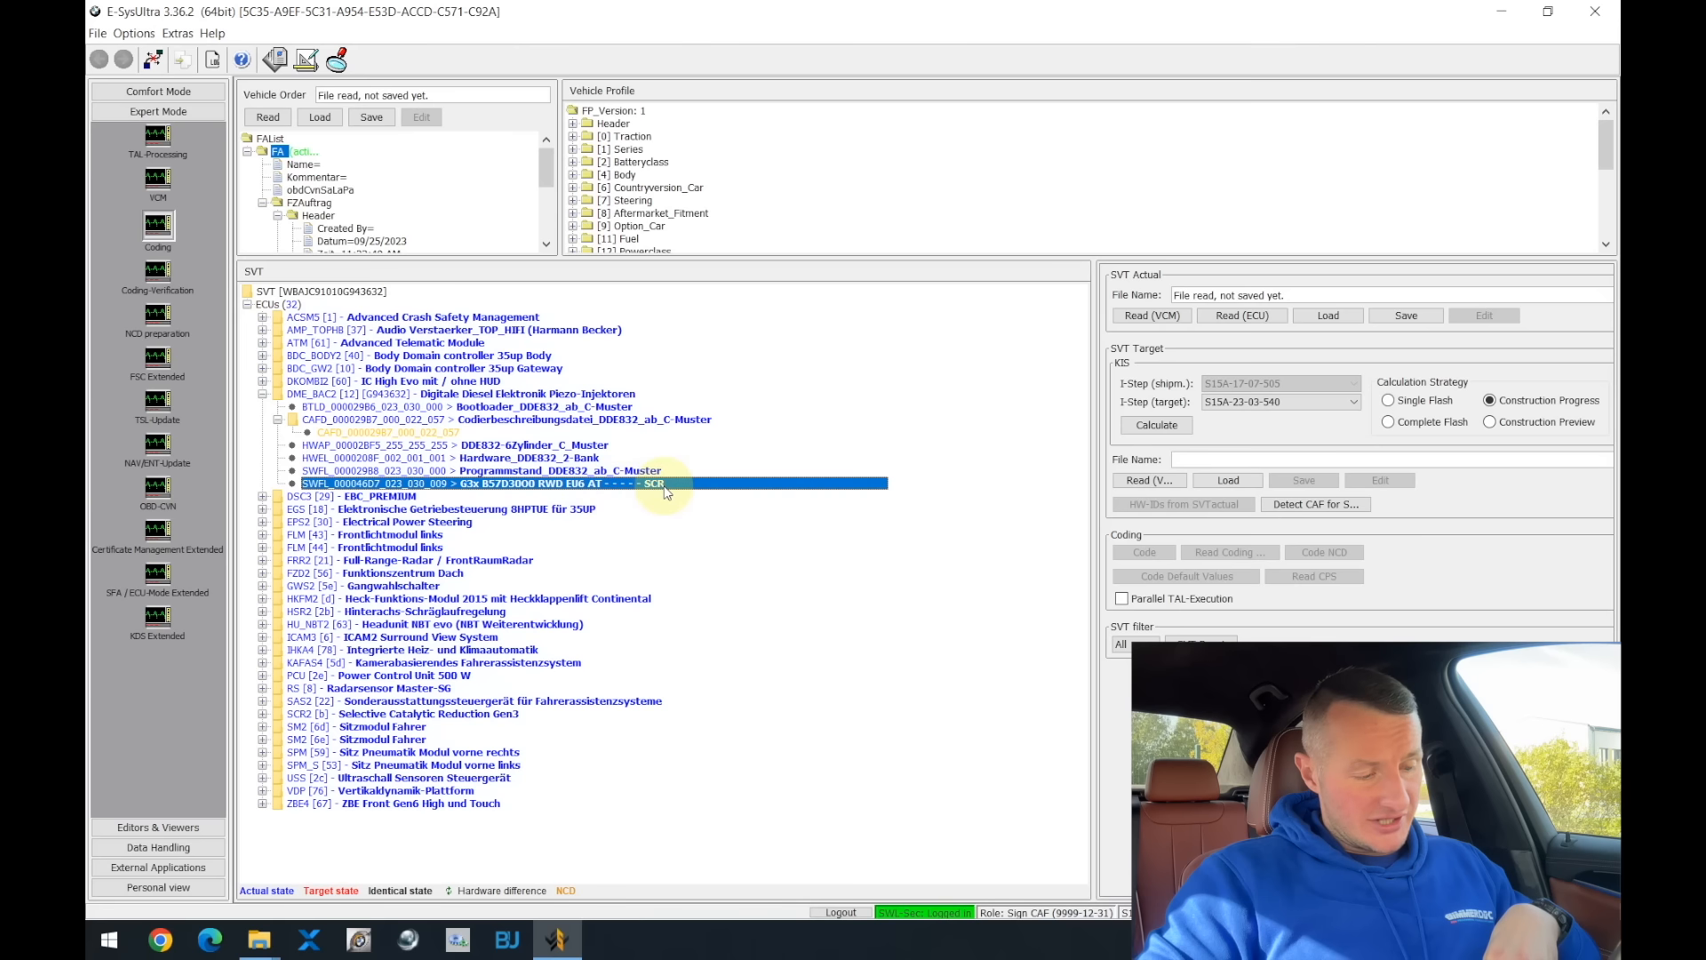
left_click(396, 432)
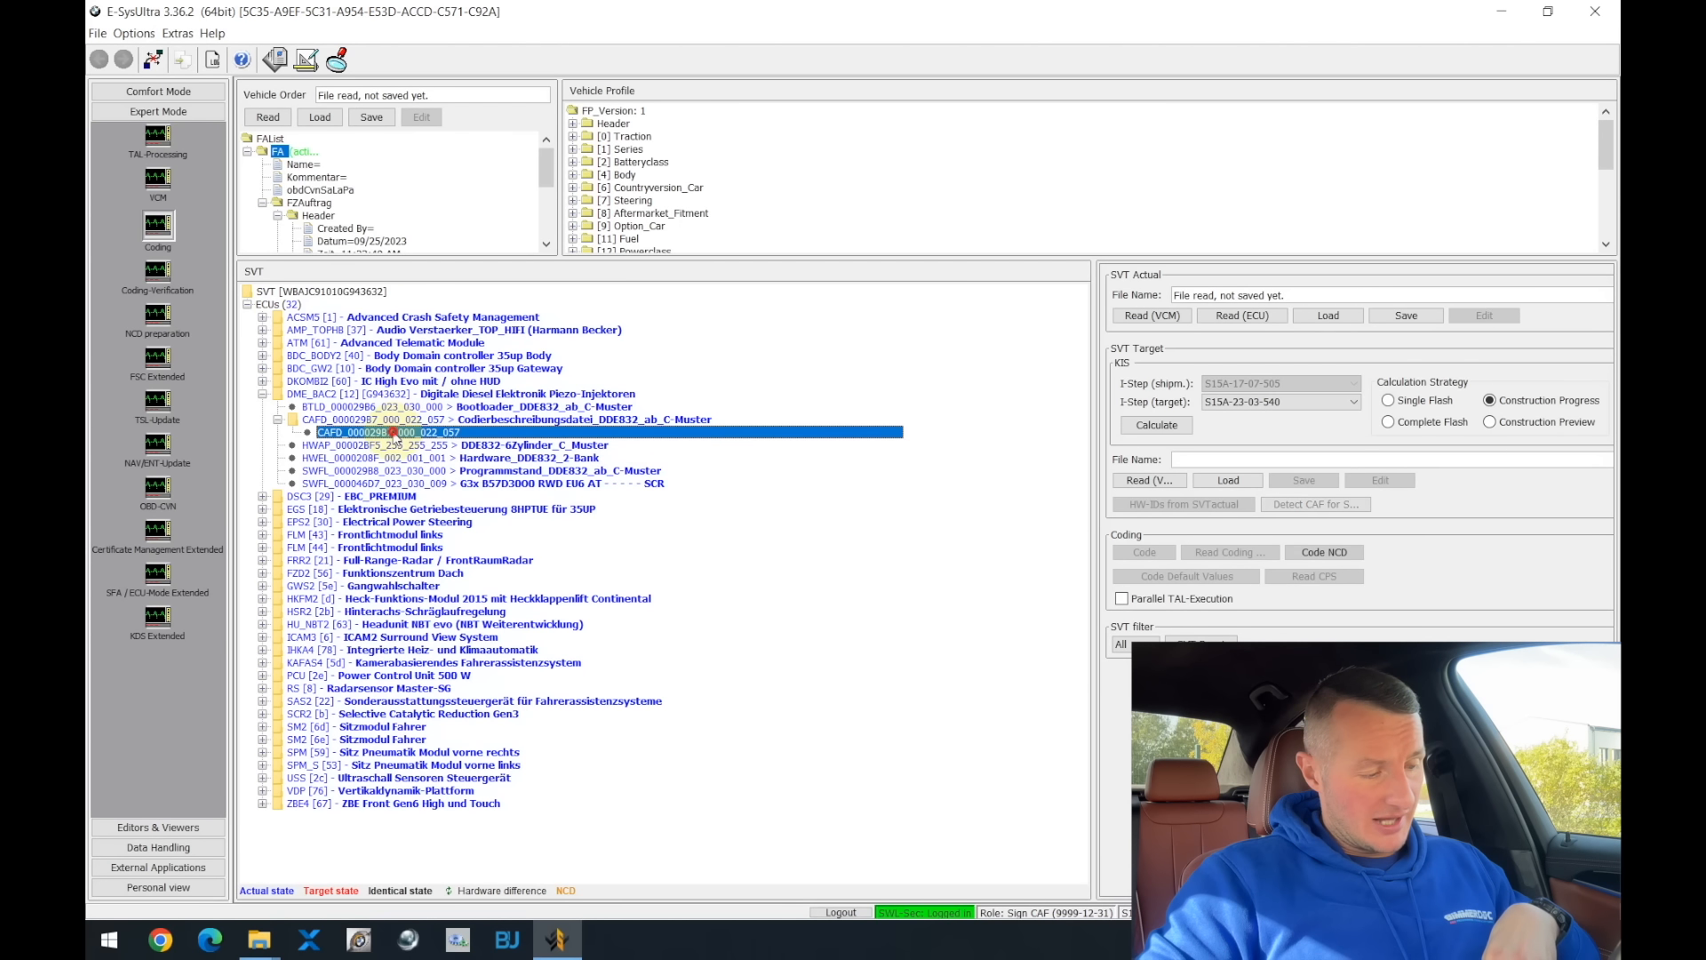
right_click(395, 434)
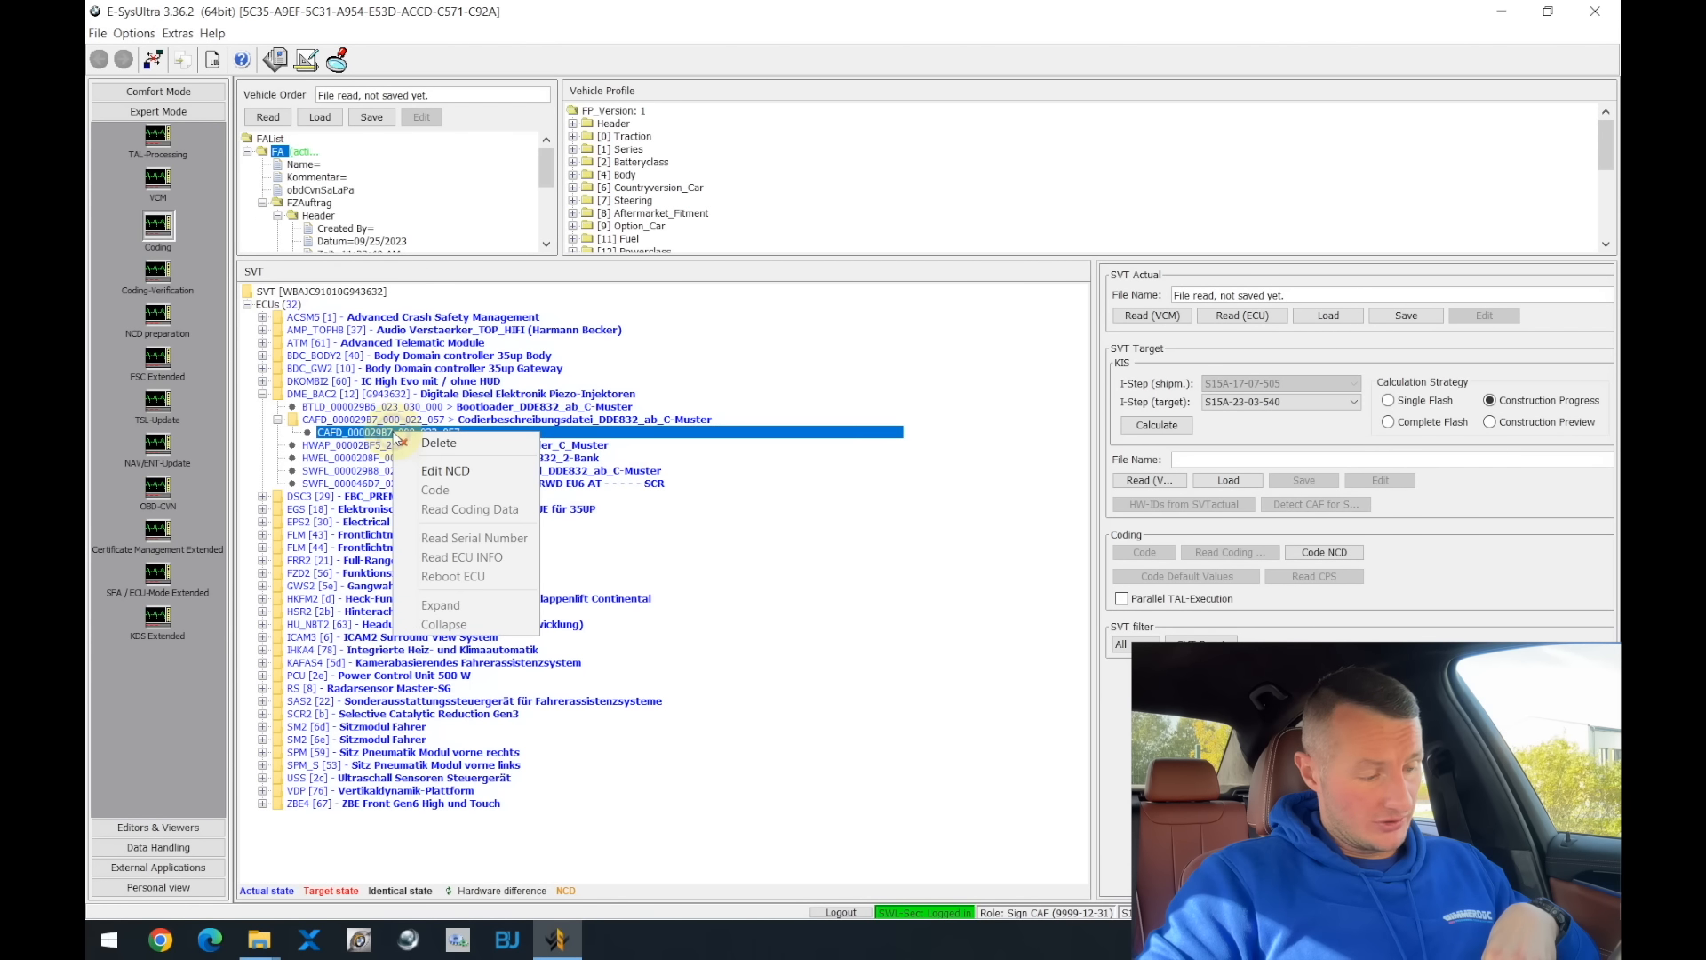
left_click(446, 470)
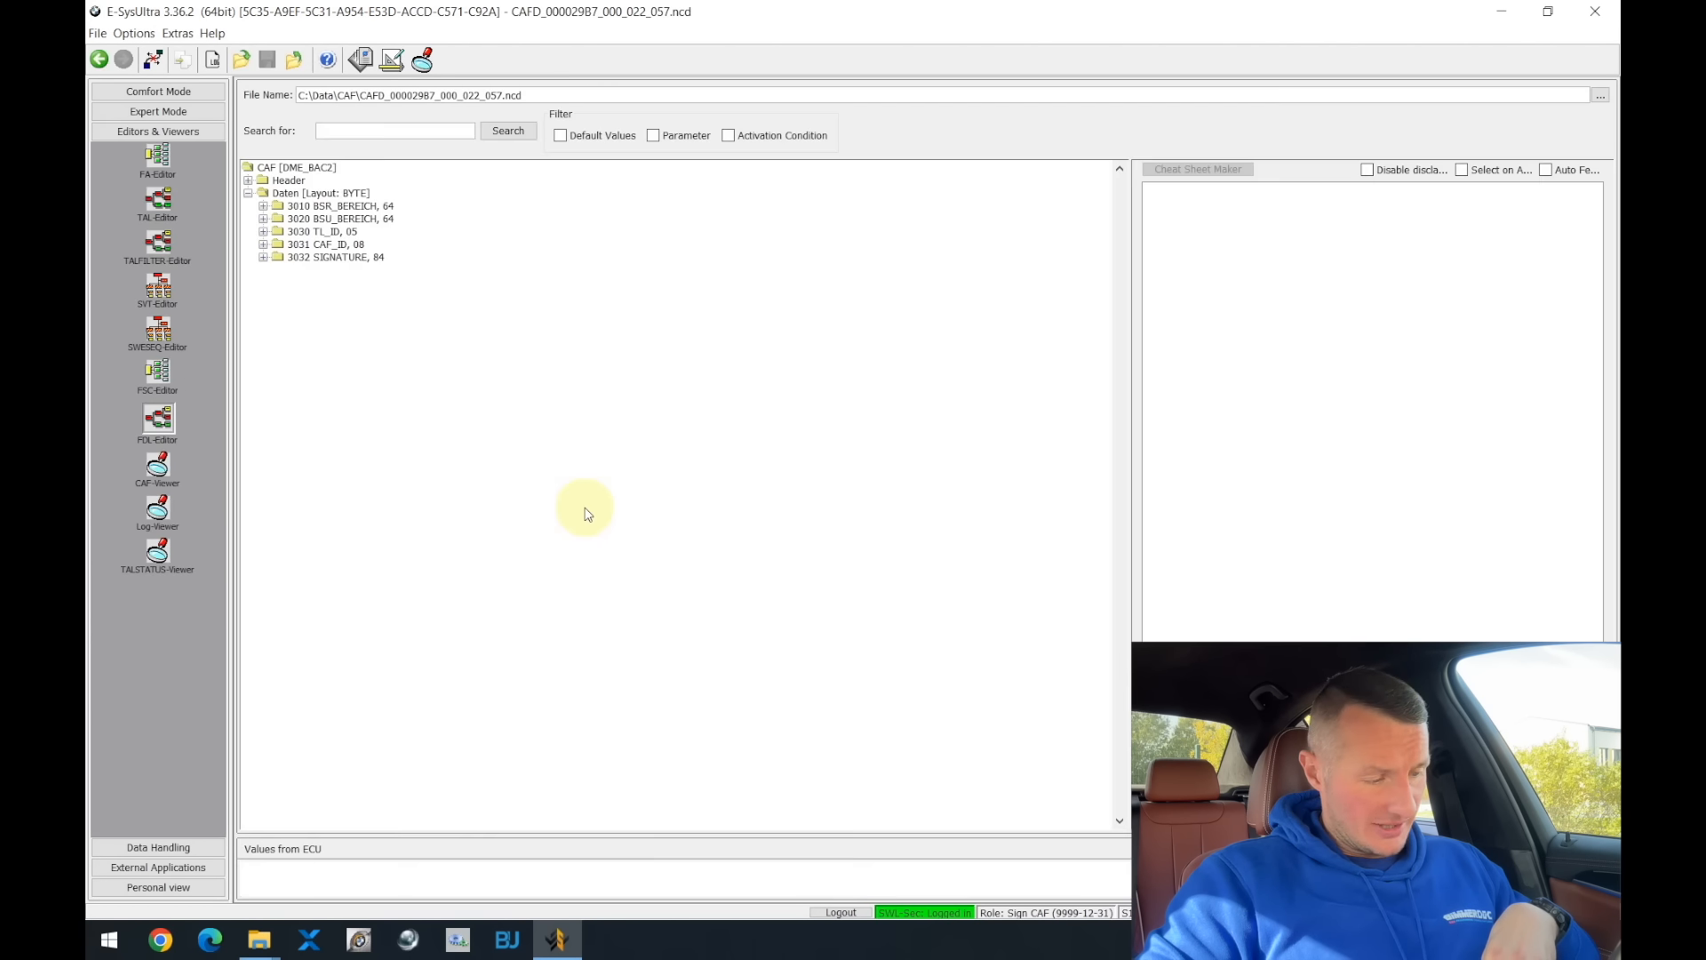
- Search the NCD for msa_memory, expand TCM_MSA_MEMORY down to its read-out value, and select that value
left_click(405, 132)
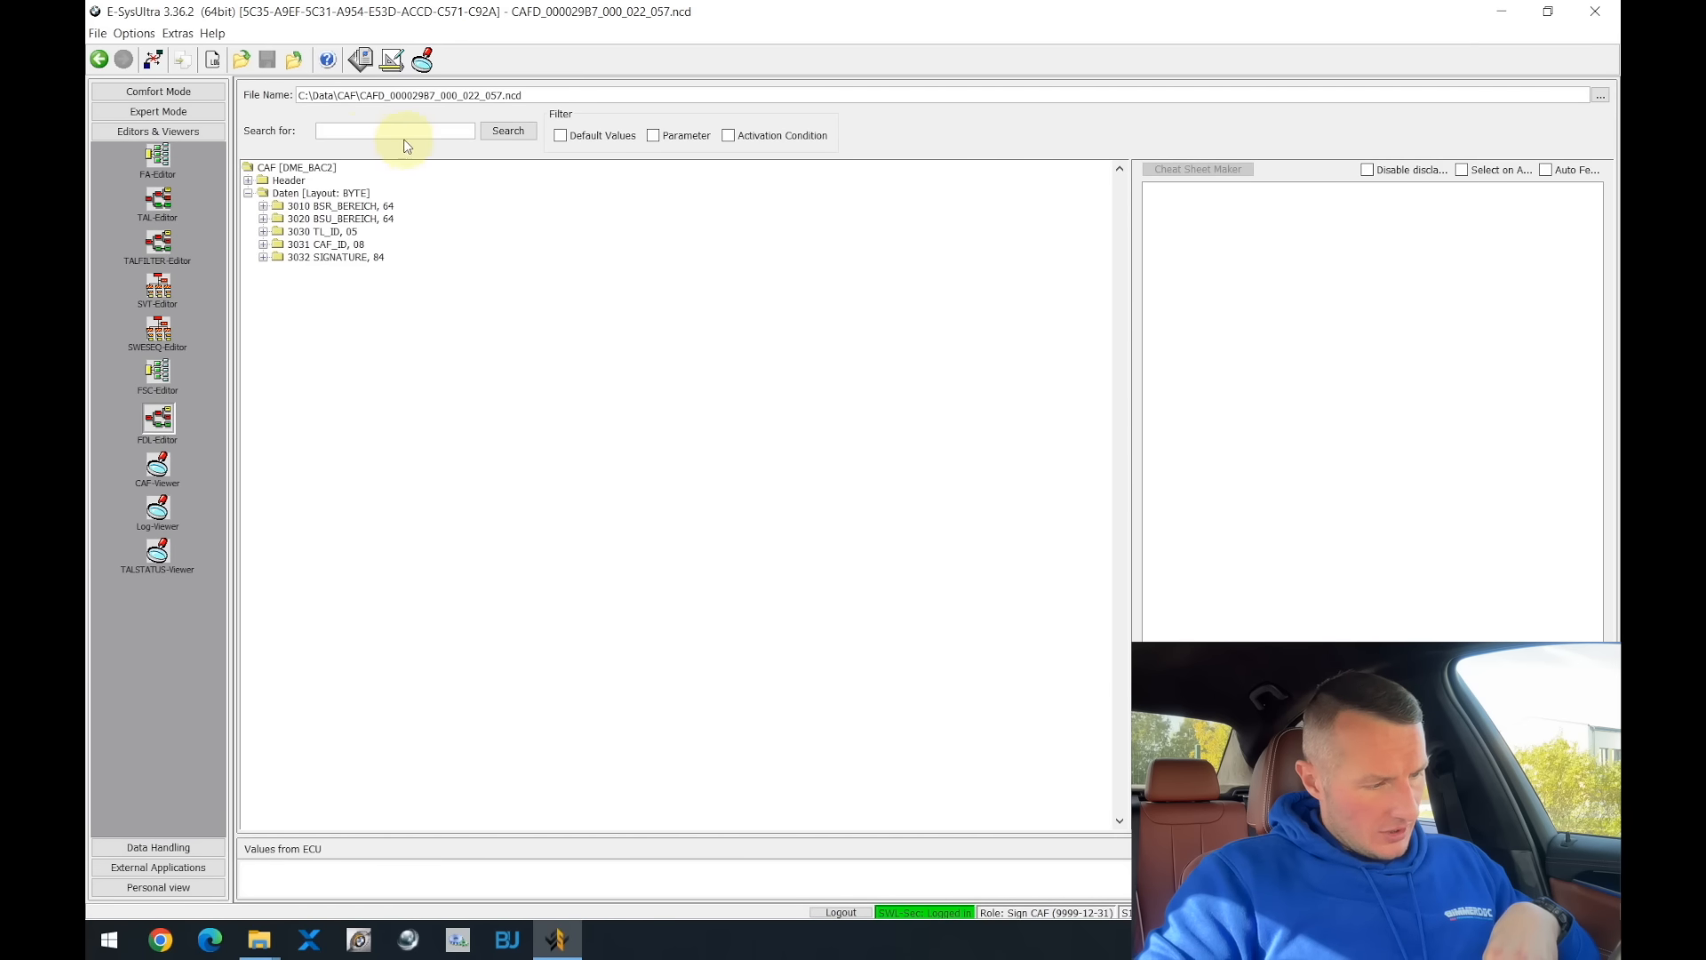
type("msa")
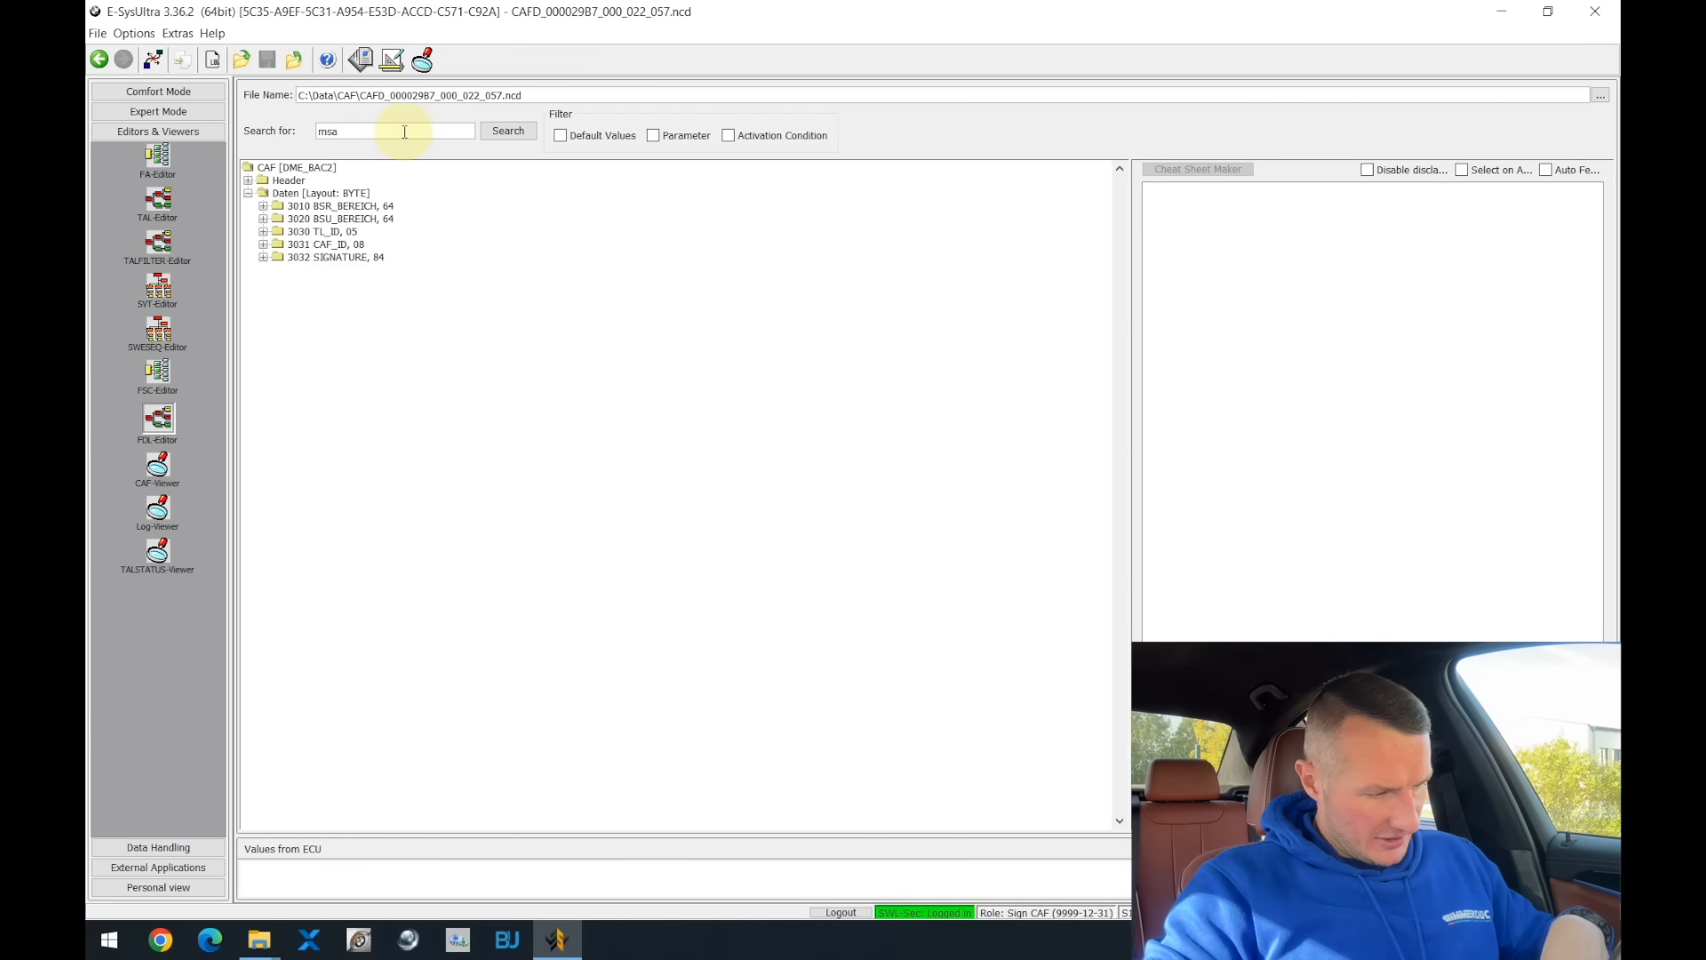
type("_mem")
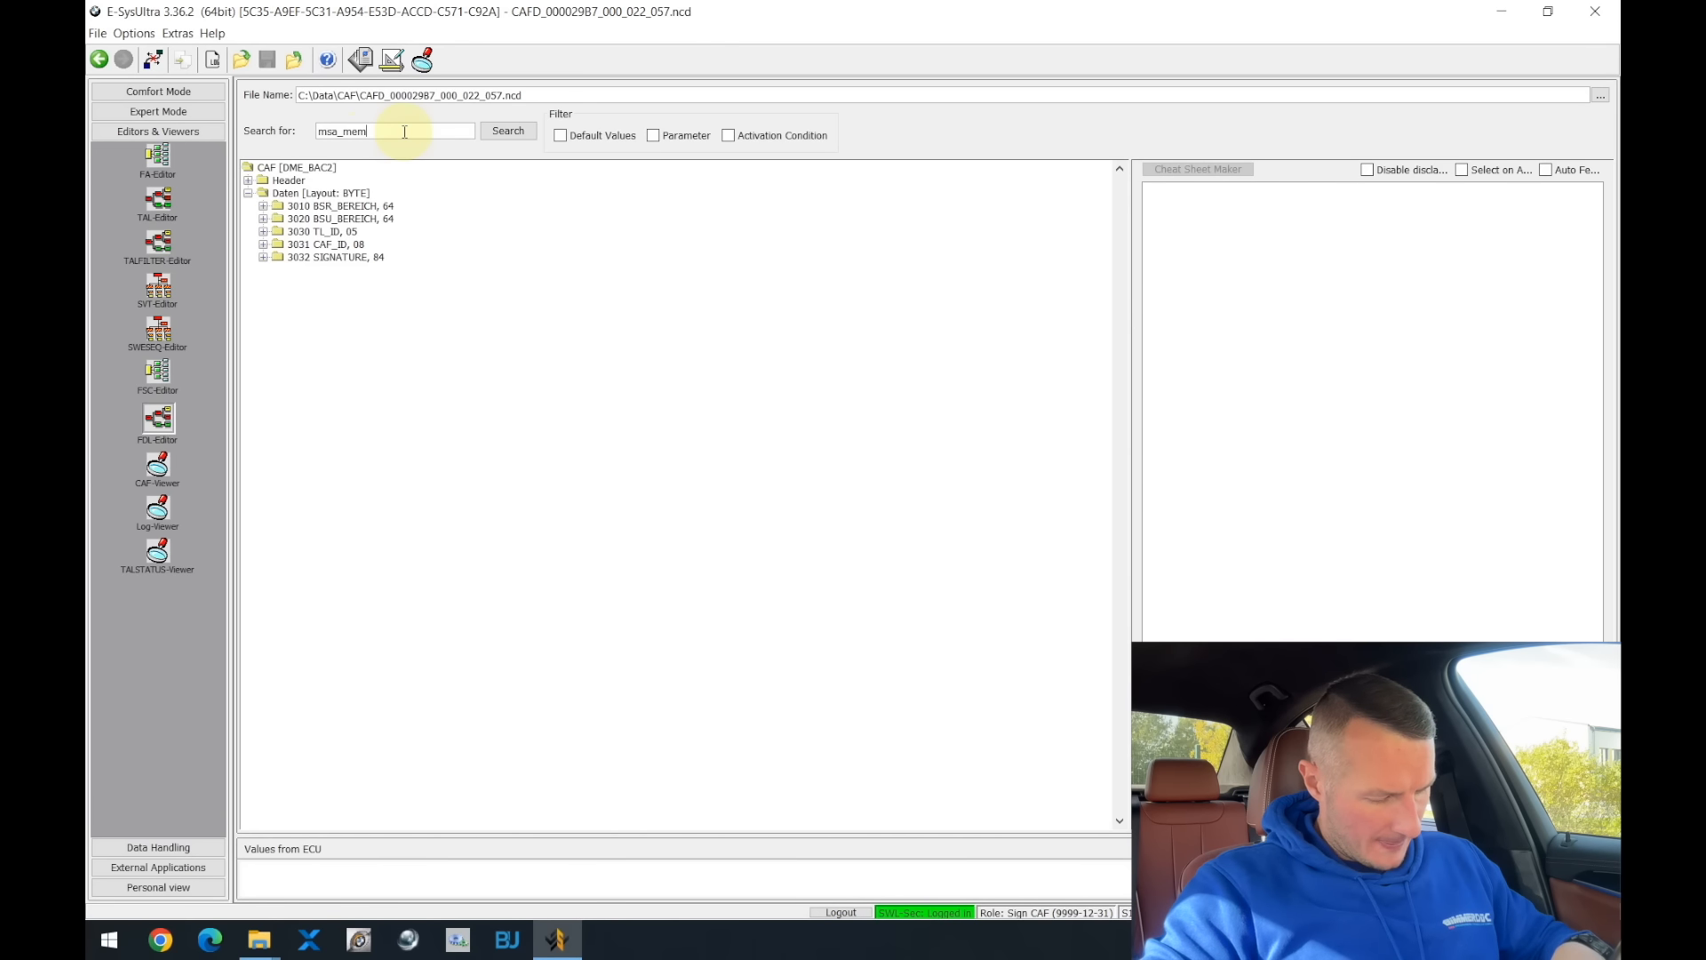
type("ory")
key("Return")
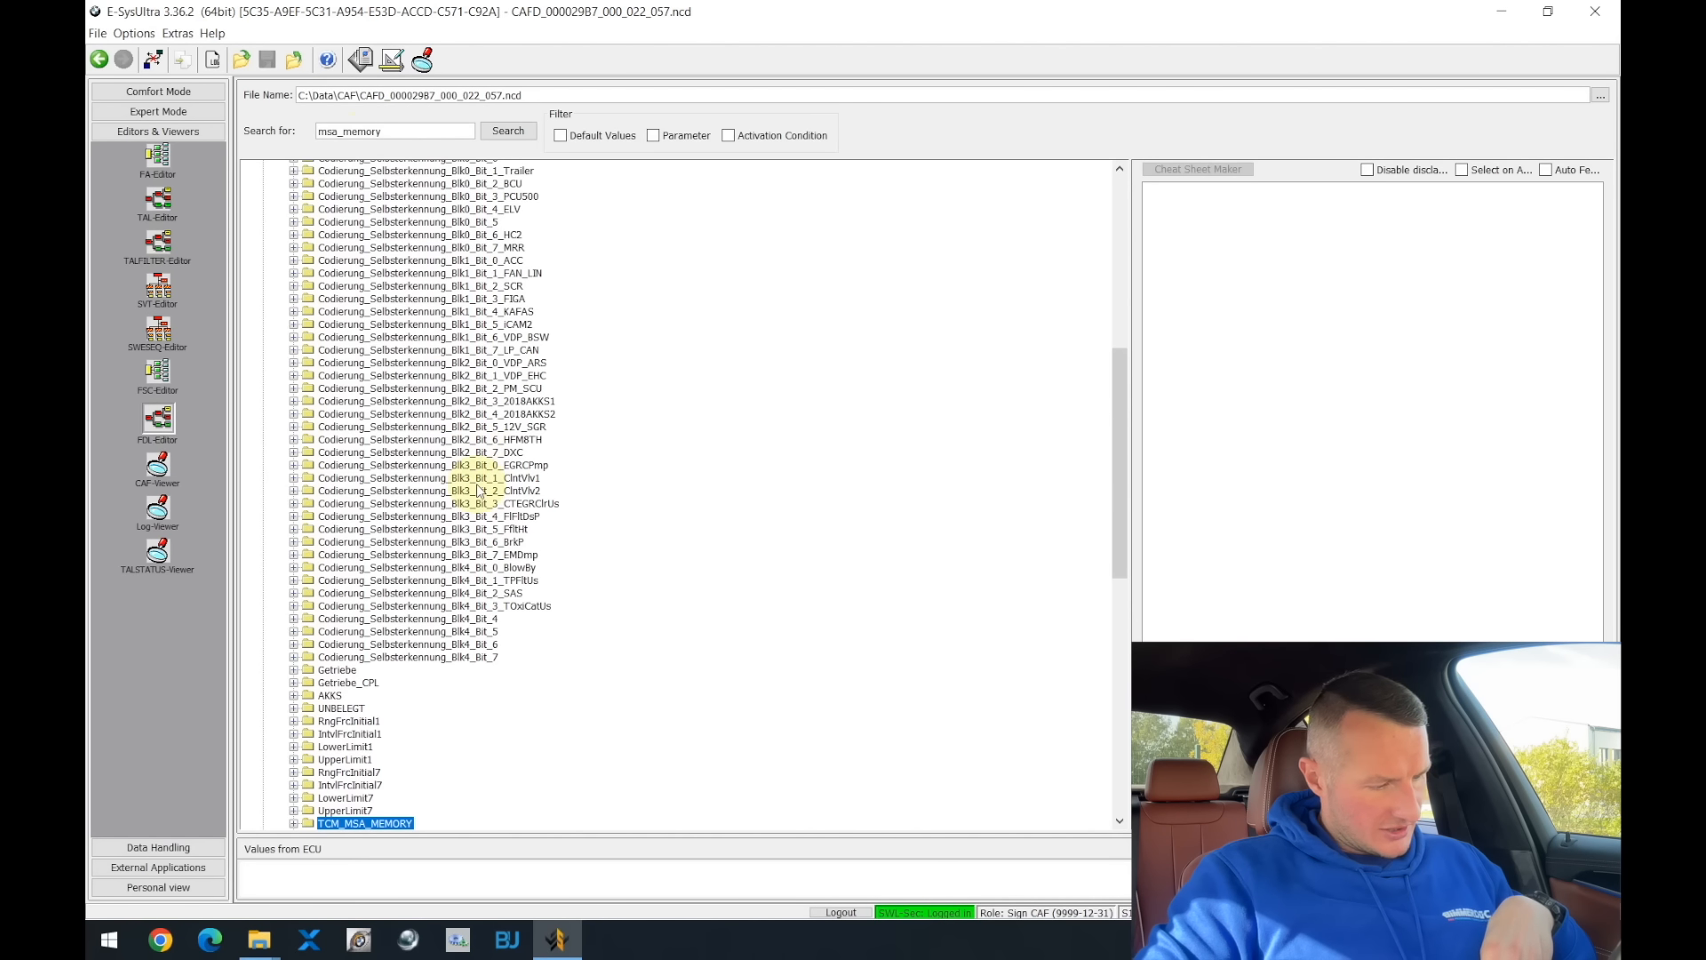
scroll(382, 525, "down", 5)
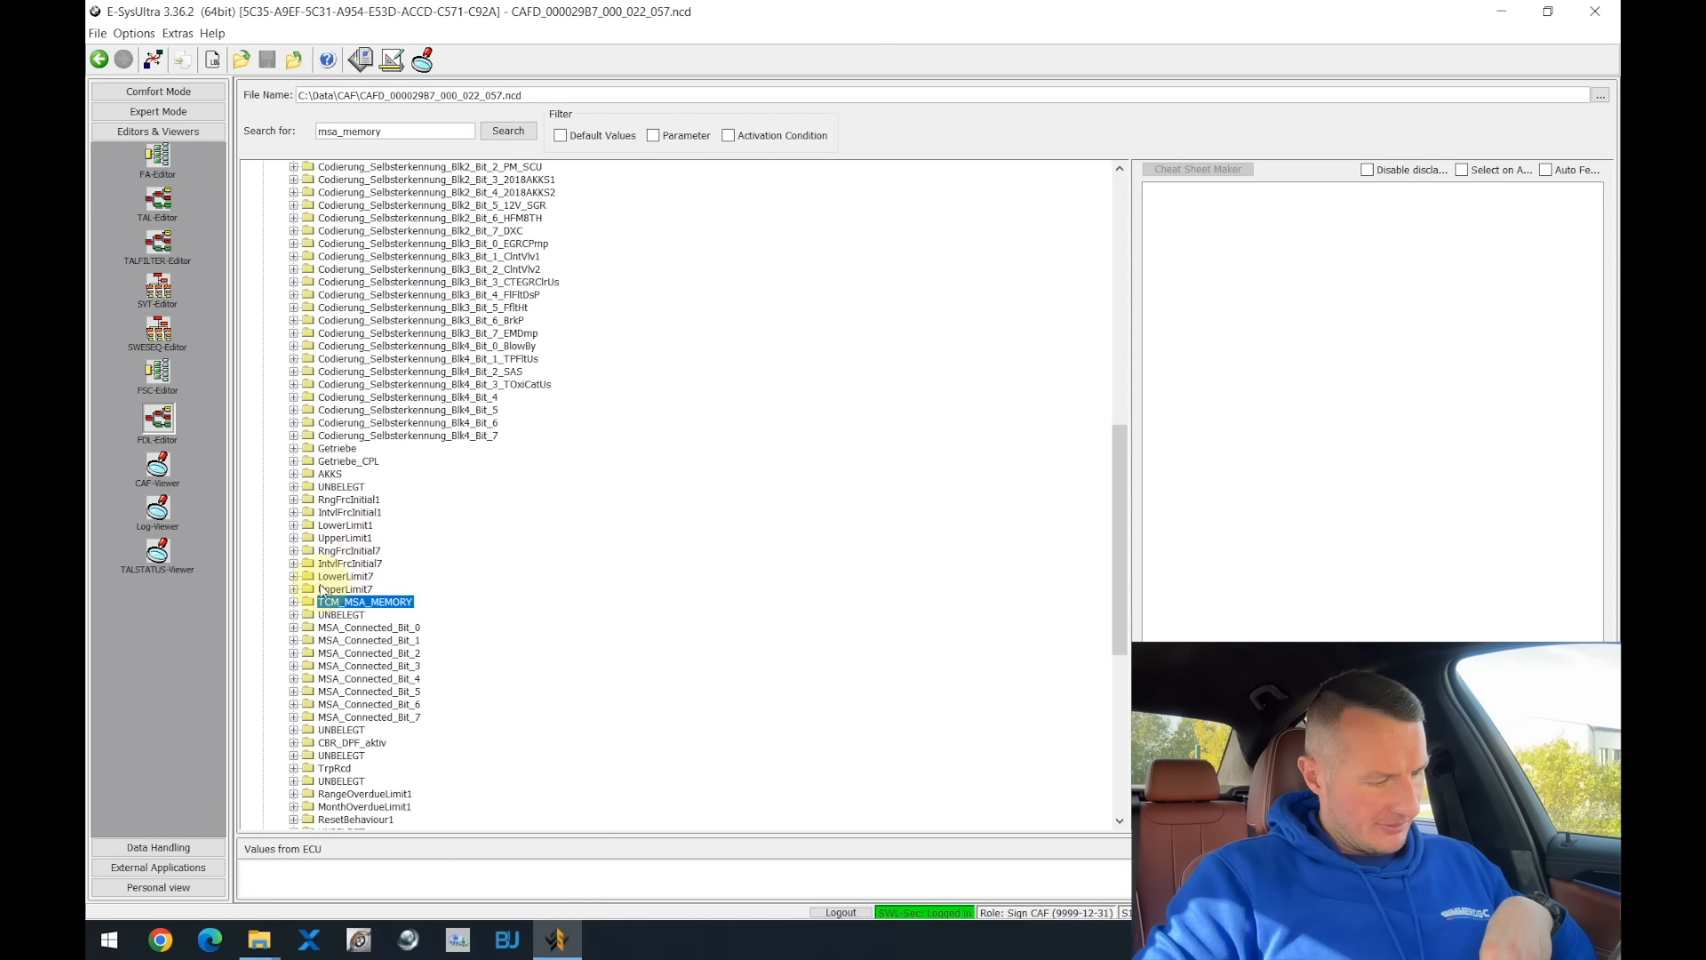
left_click(293, 602)
left_click(308, 627)
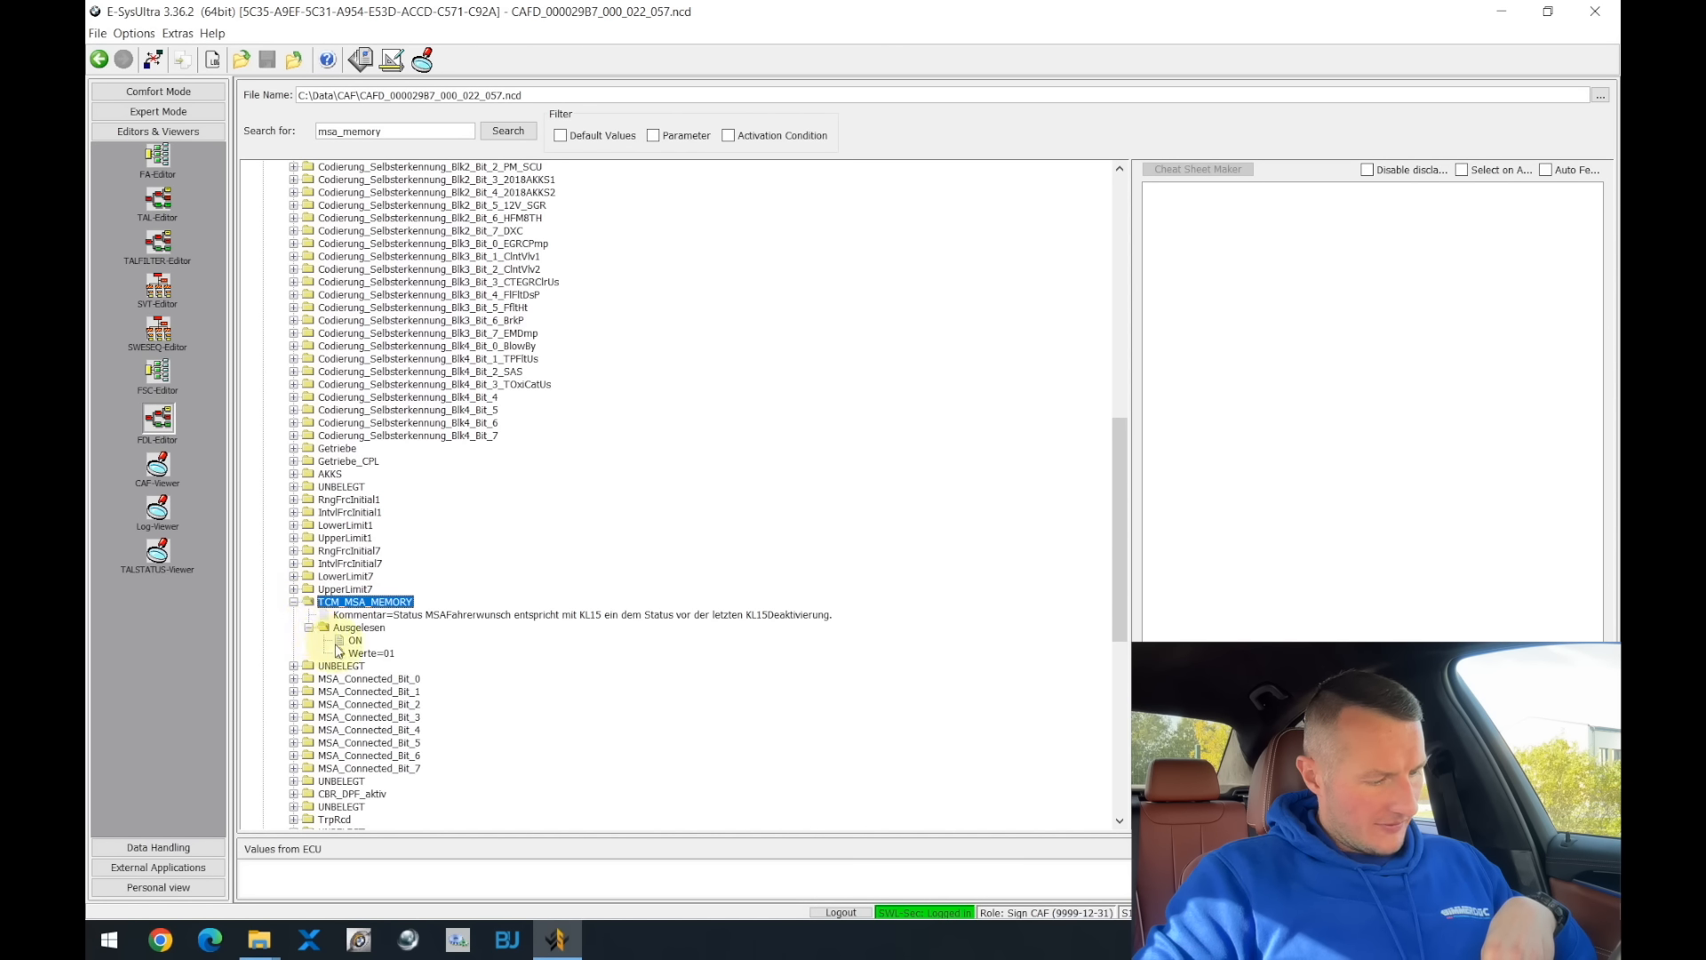
left_click(352, 641)
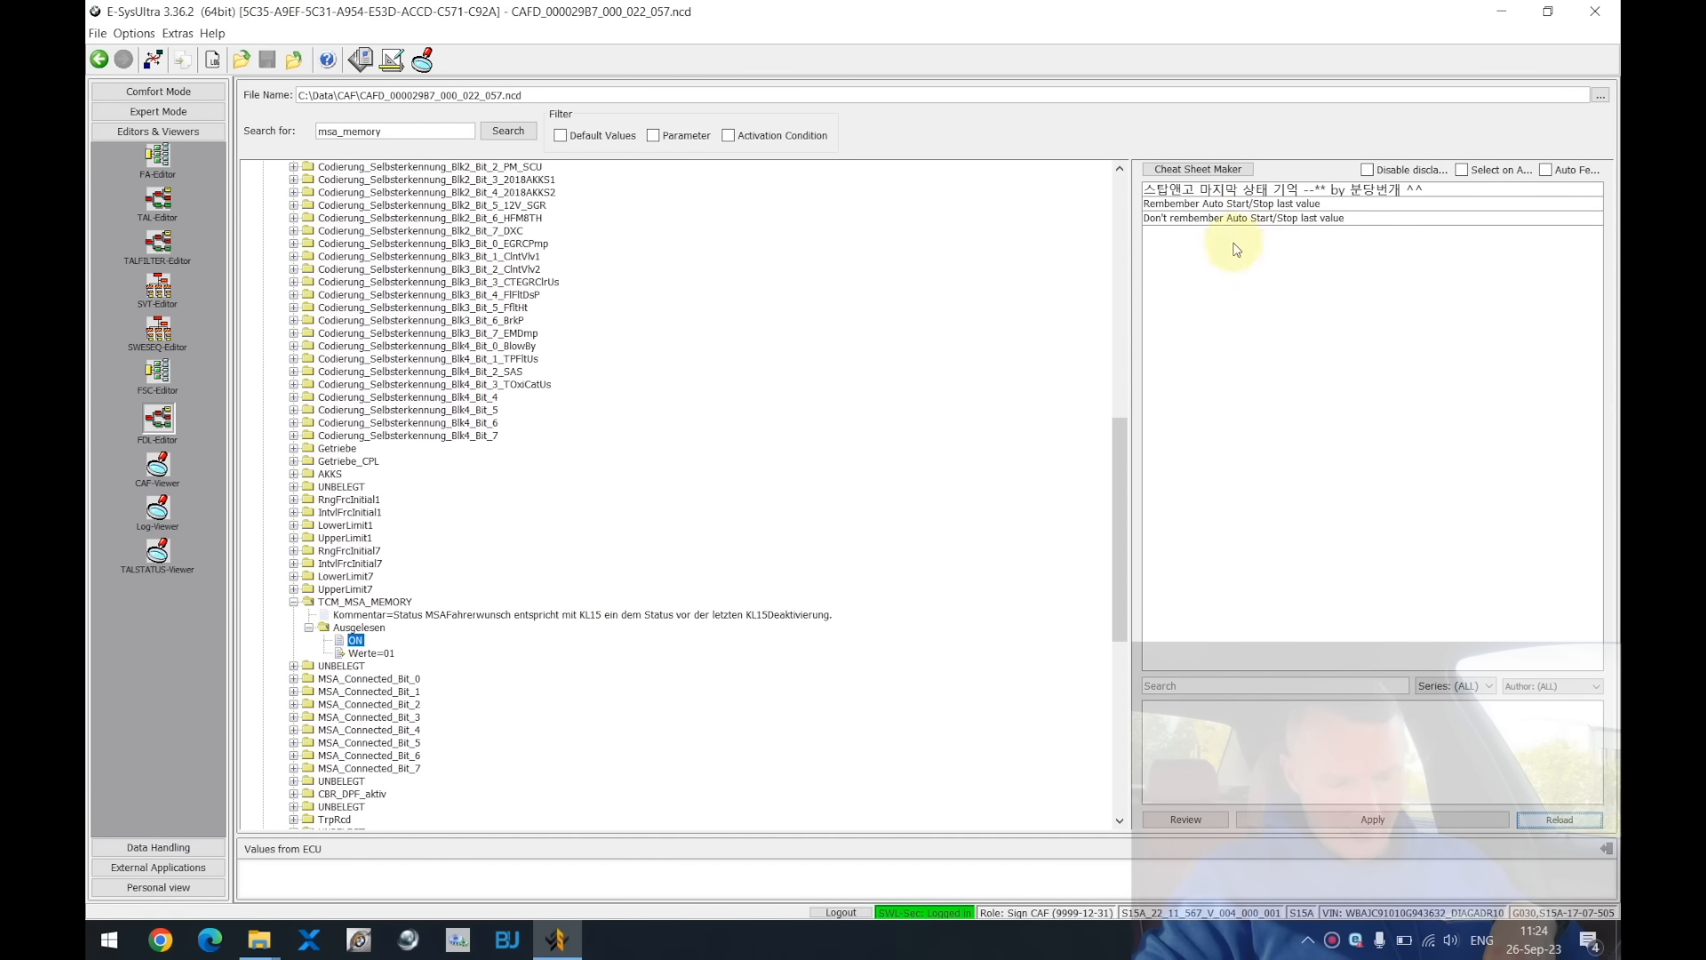
- Review the cheat sheet "Rembember Auto Start/Stop last value" and close the review without applying it
left_click(1172, 207)
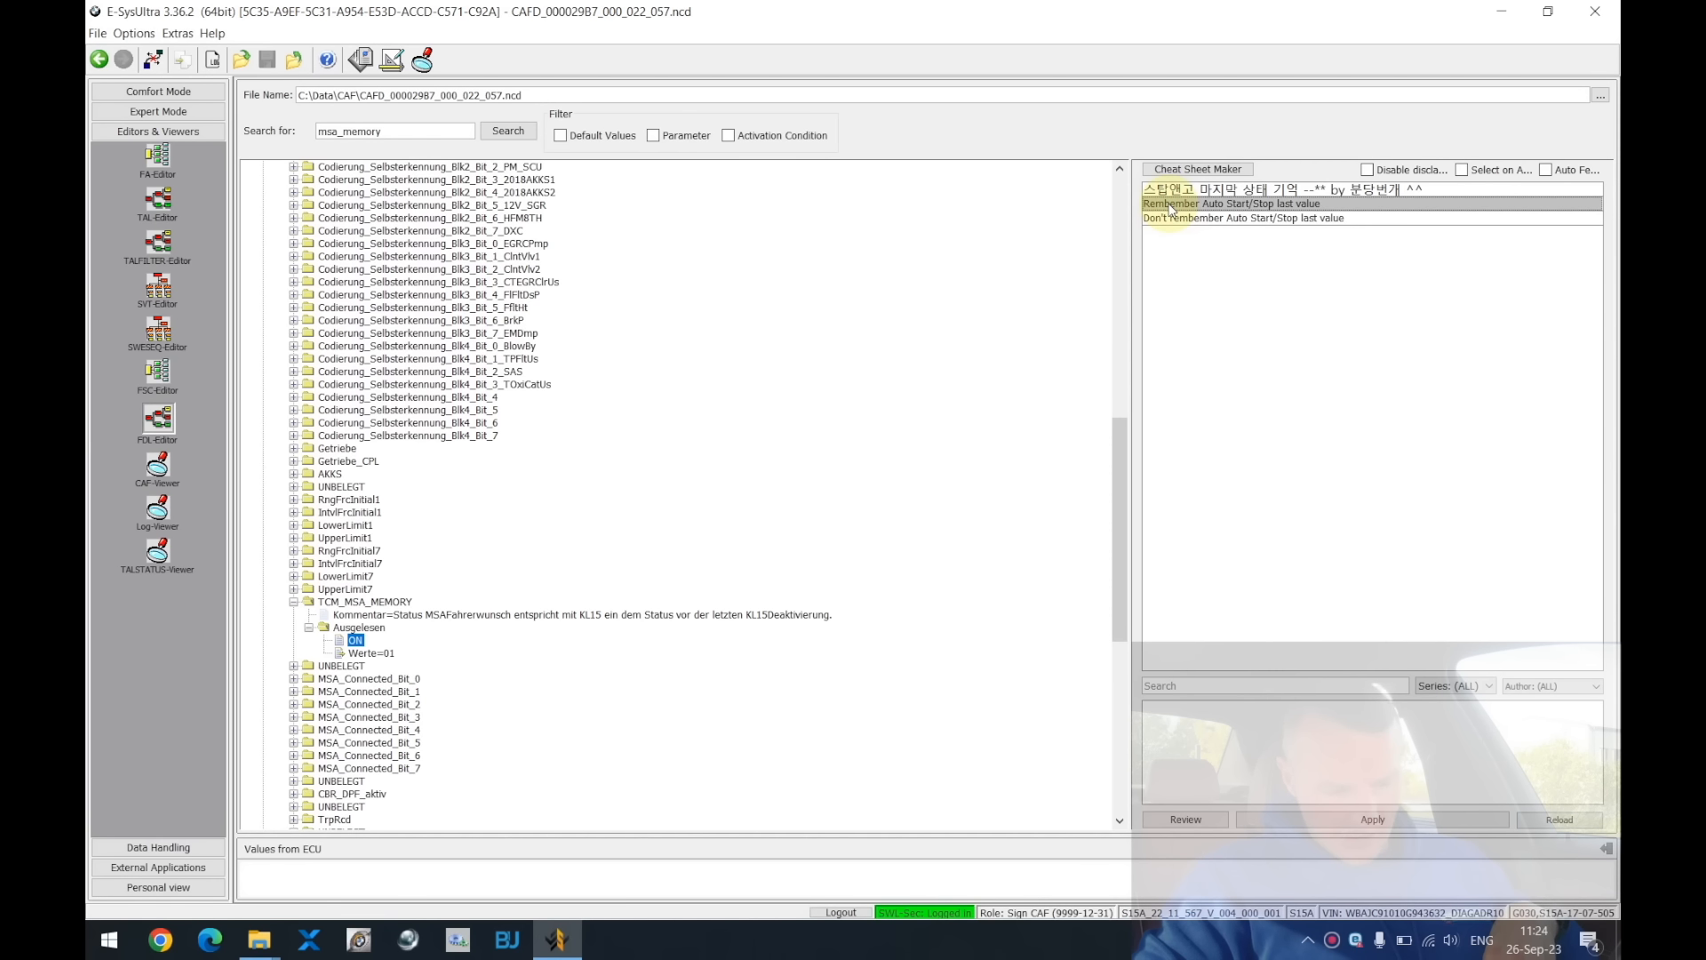
left_click(1185, 819)
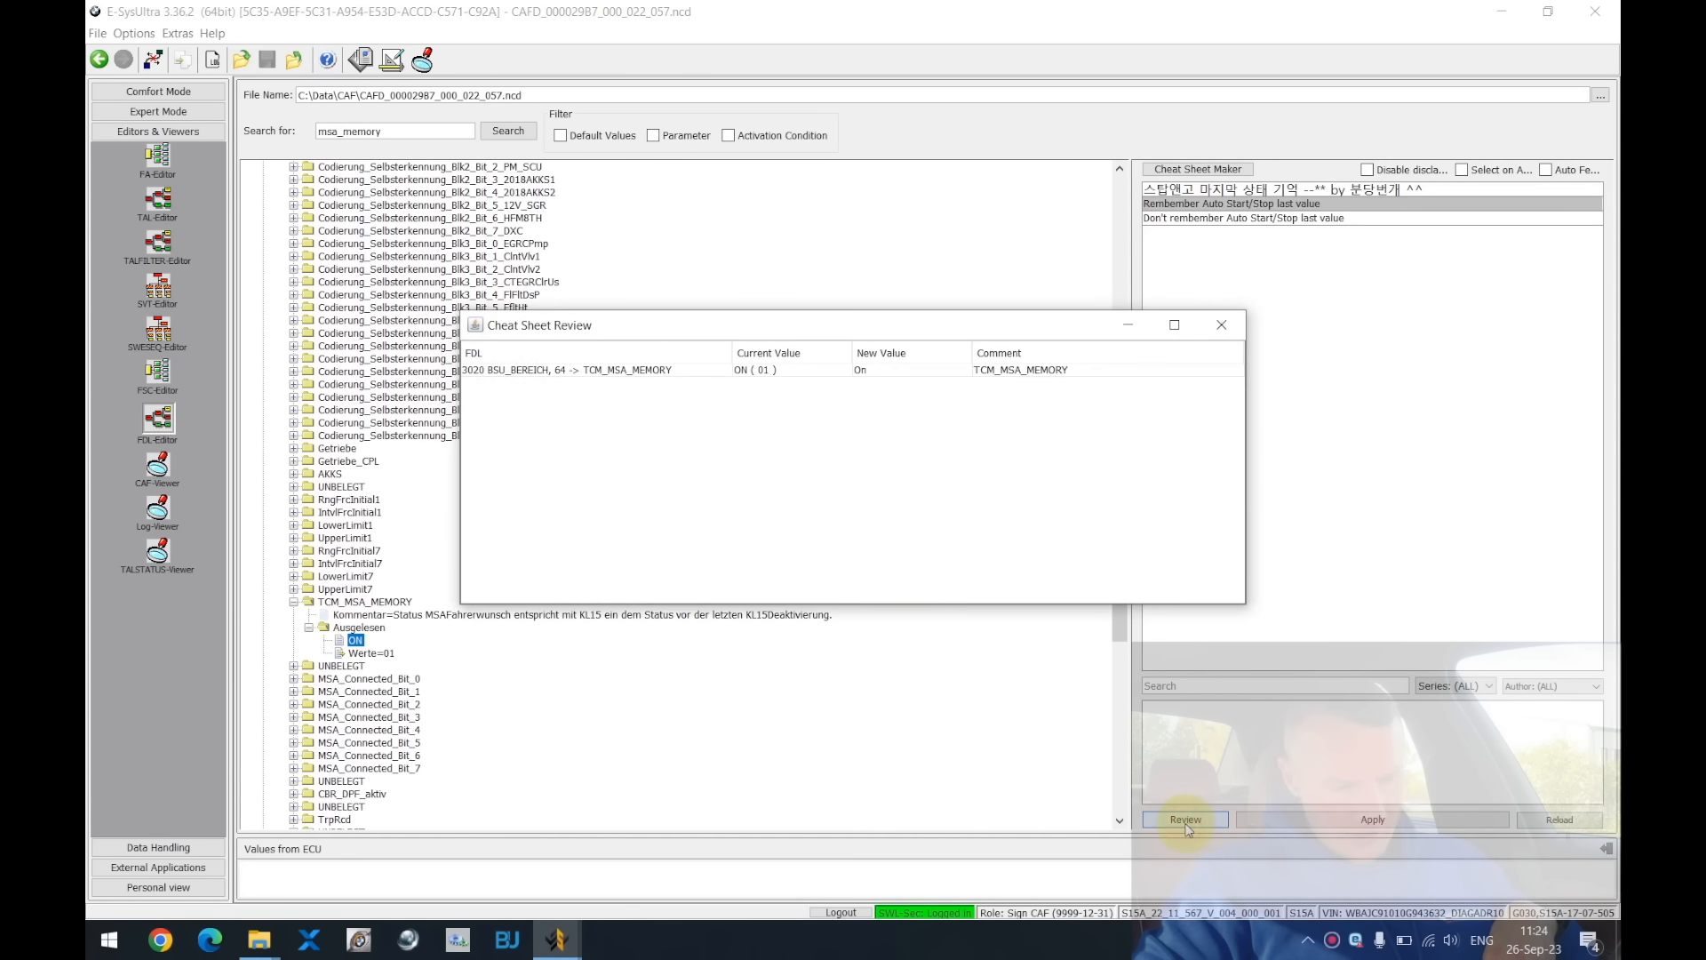
left_click(605, 374)
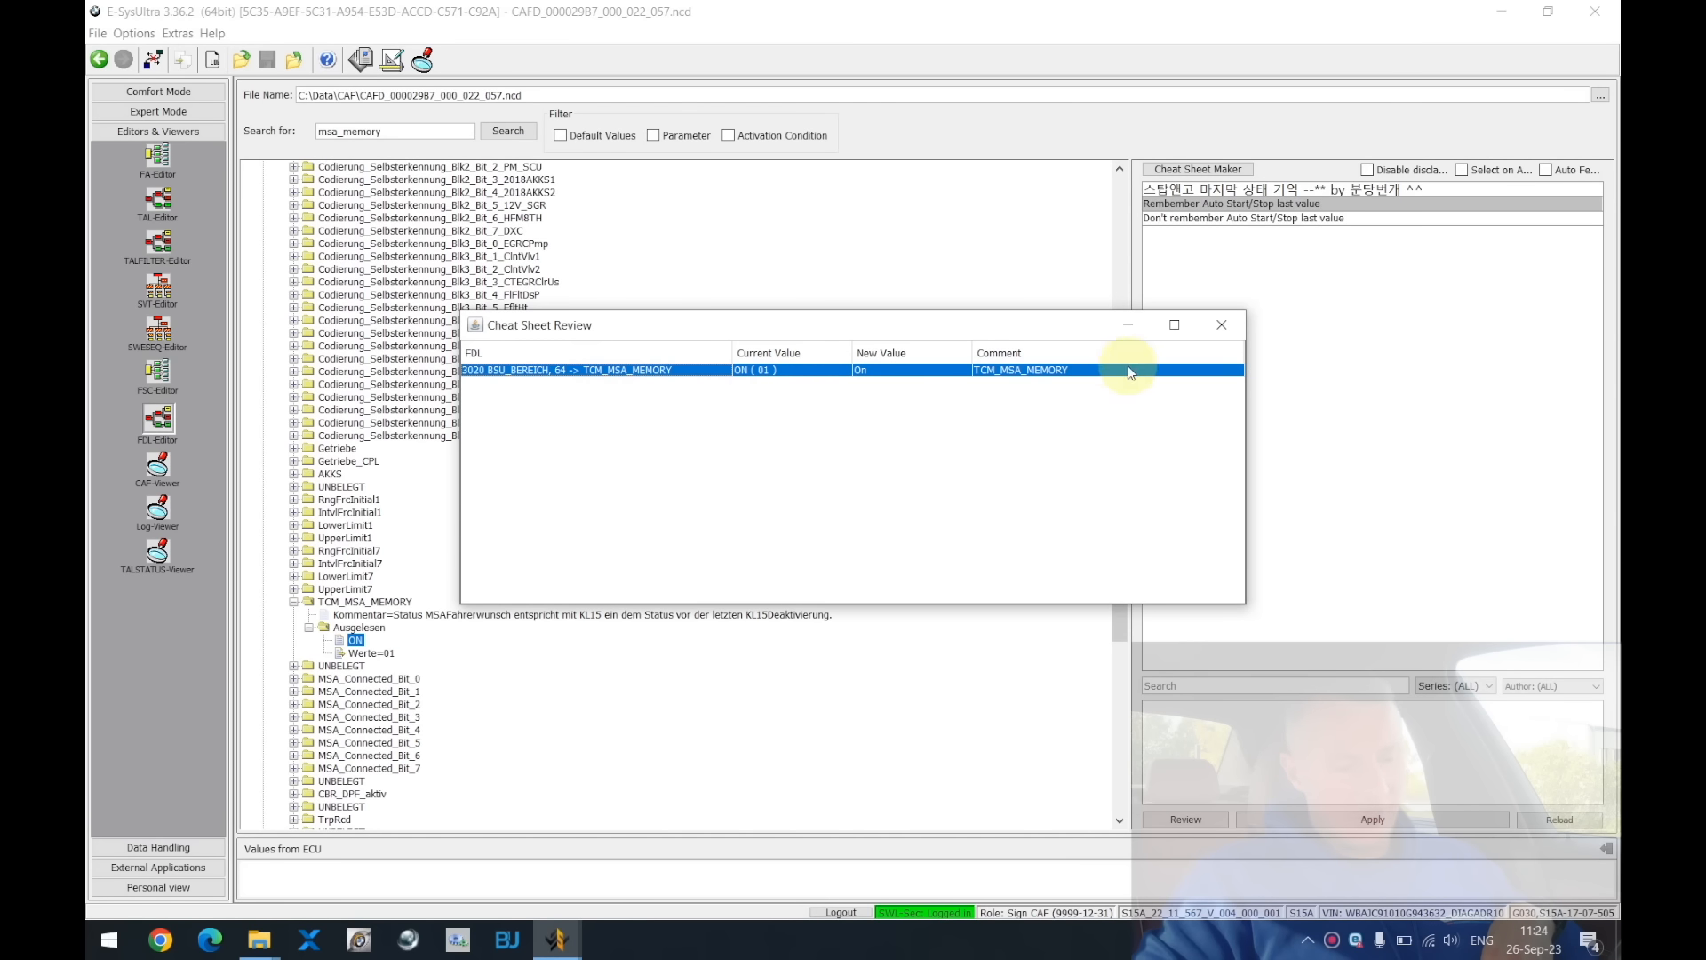
left_click(1221, 326)
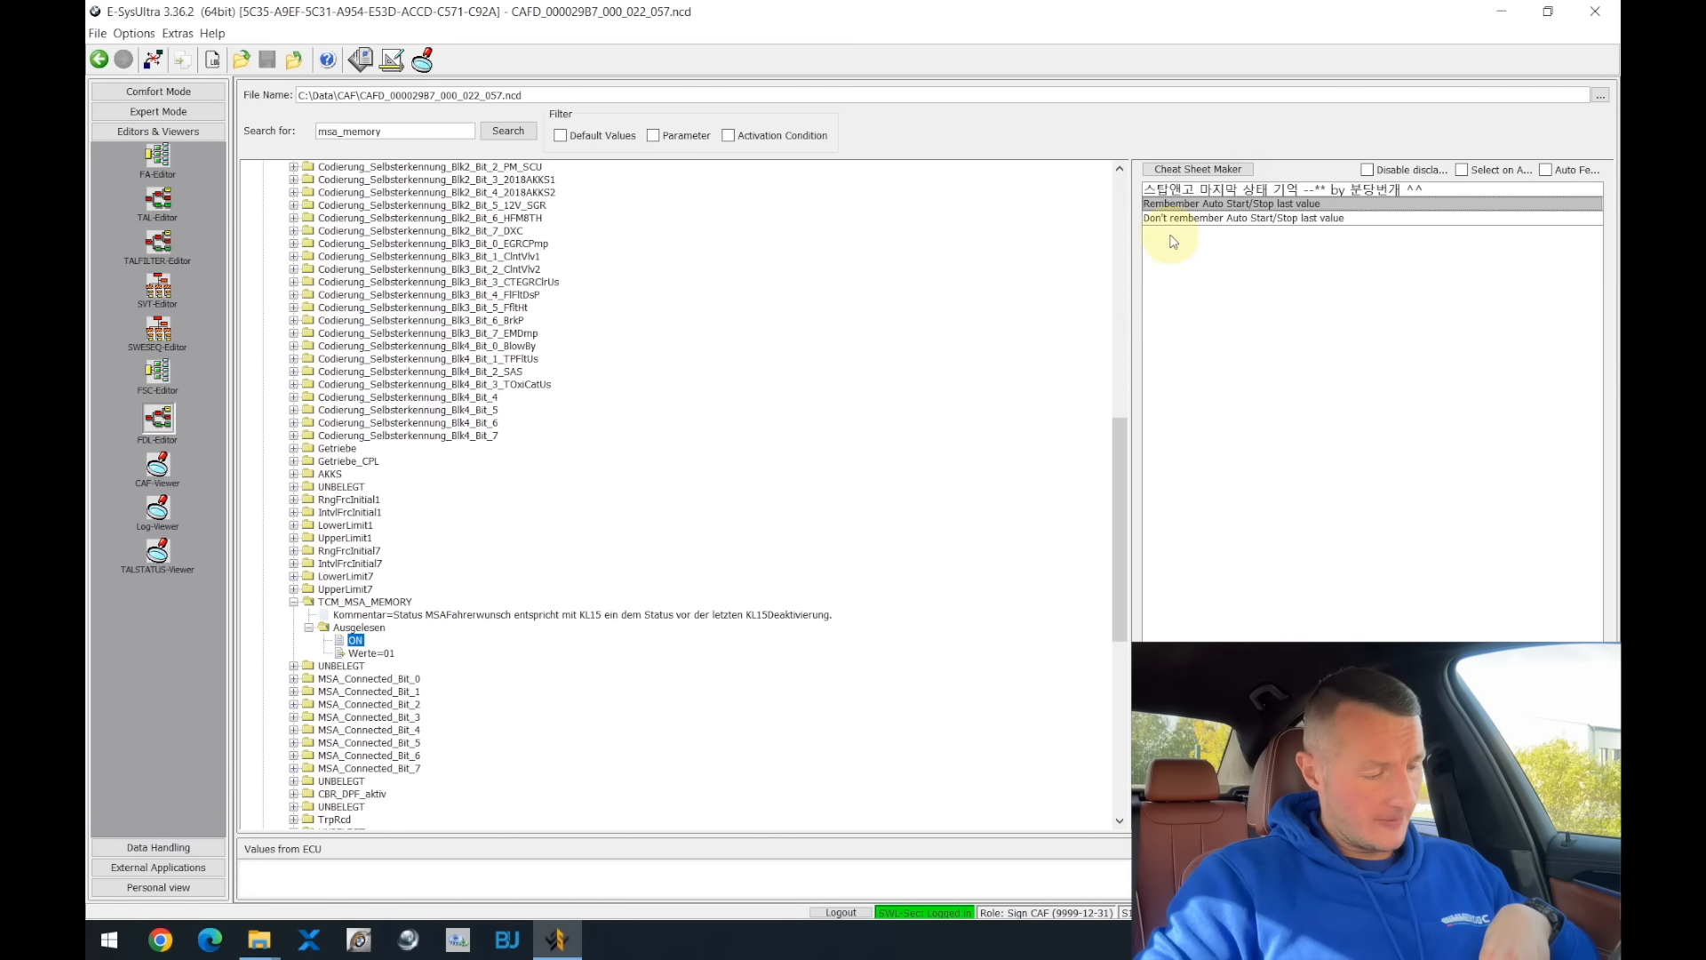
- Return to the Coding view, enlarge the SVT area a little more, and collapse the DME_BAC2 unit
left_click(99, 60)
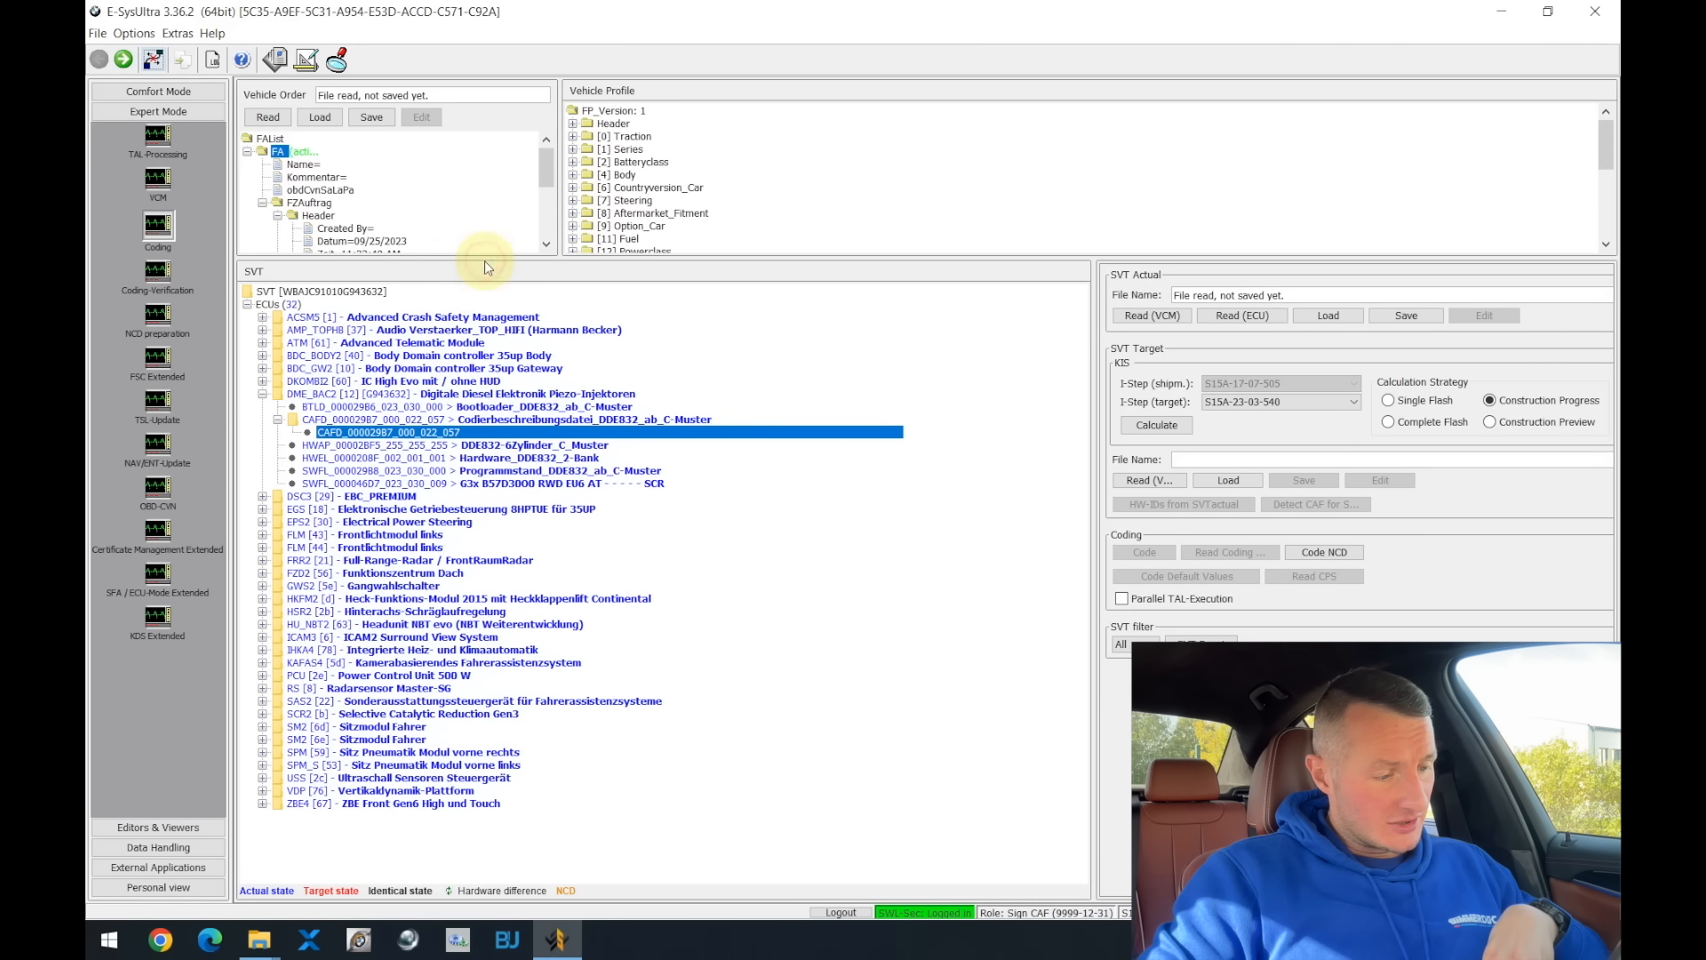
left_click_drag(492, 258, 492, 227)
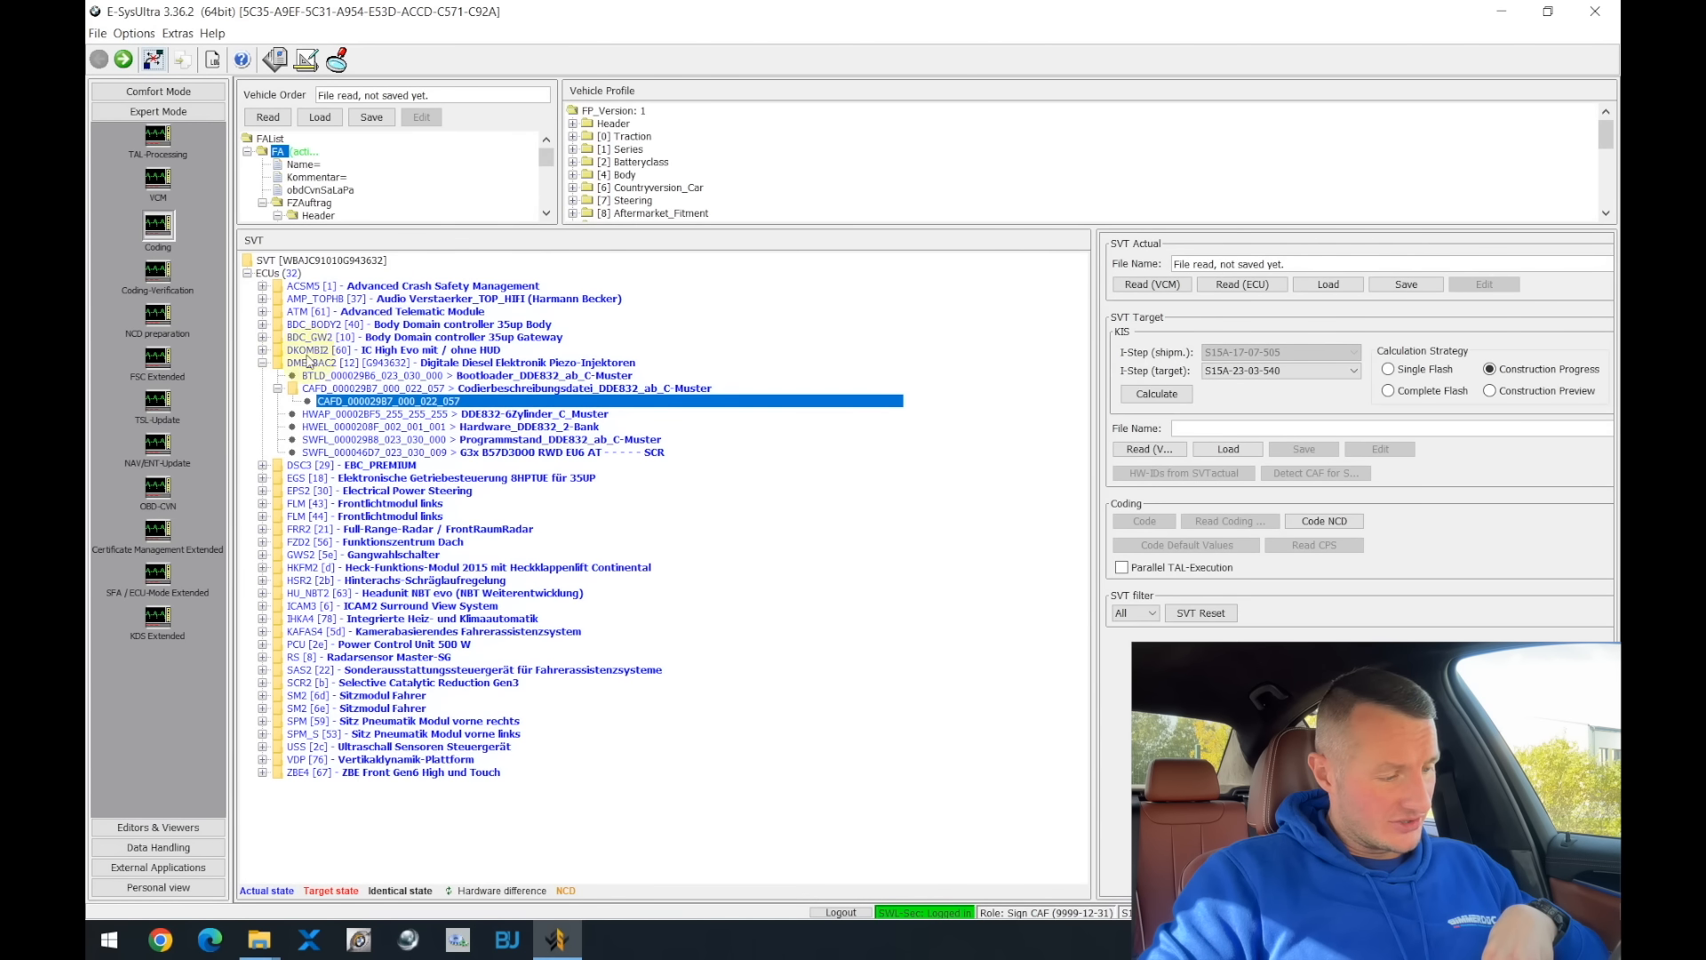
left_click(263, 363)
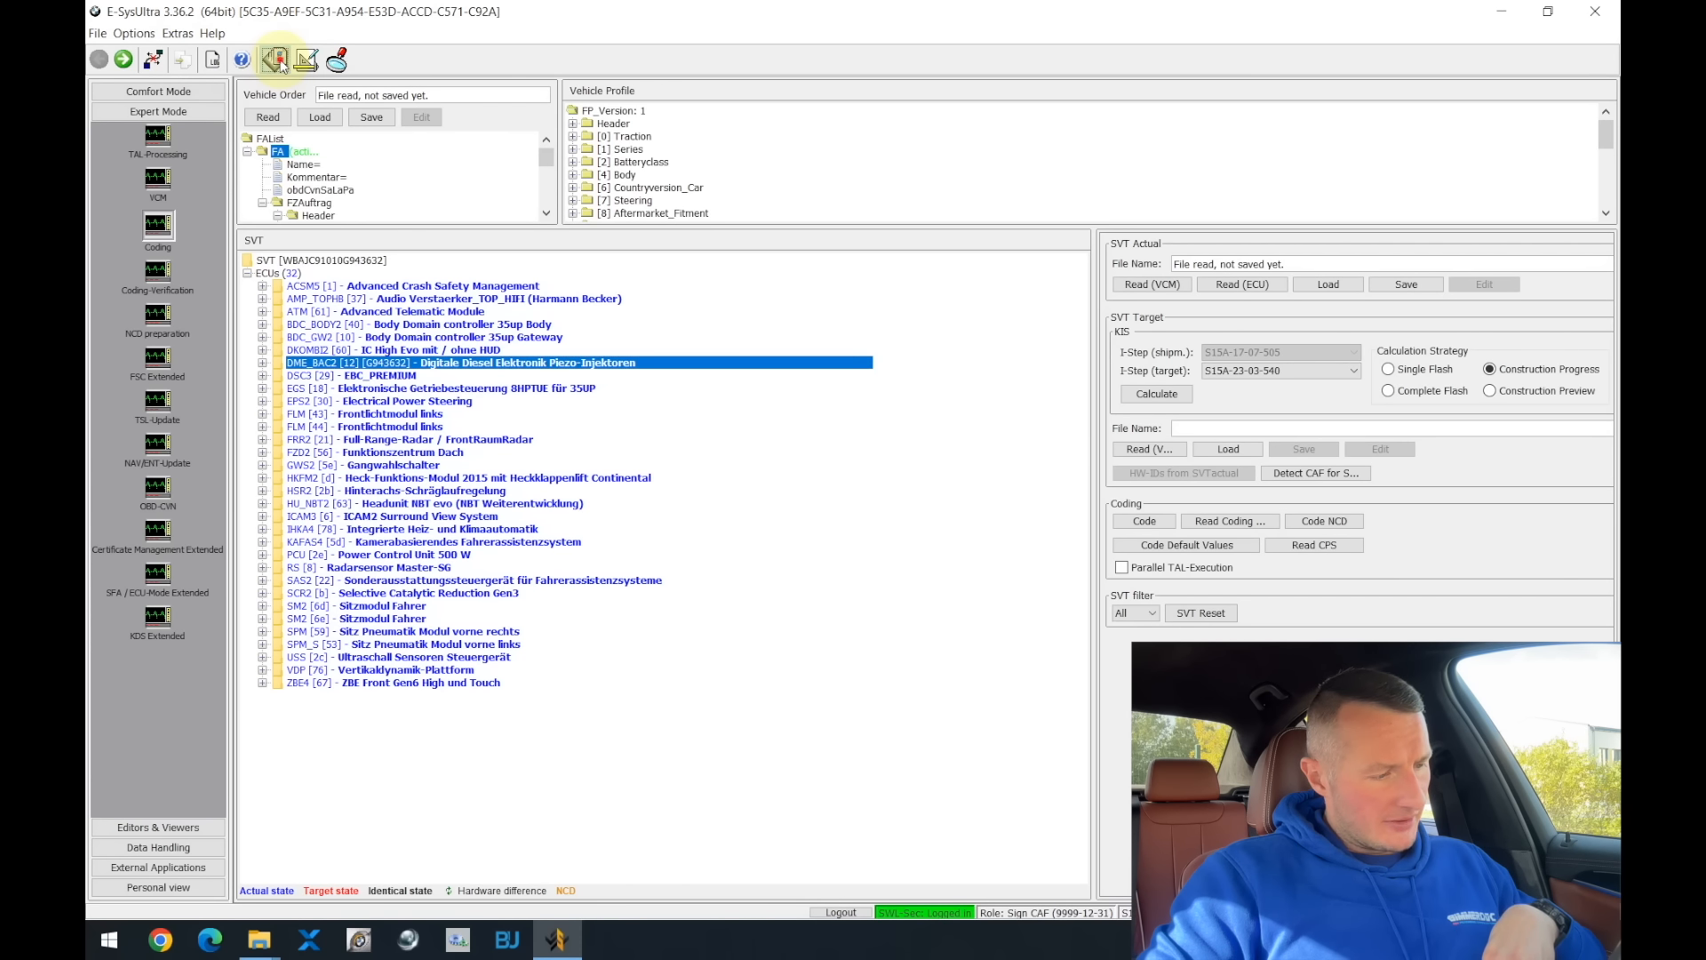
- Look over the NCD Compare tool and close it
left_click(276, 59)
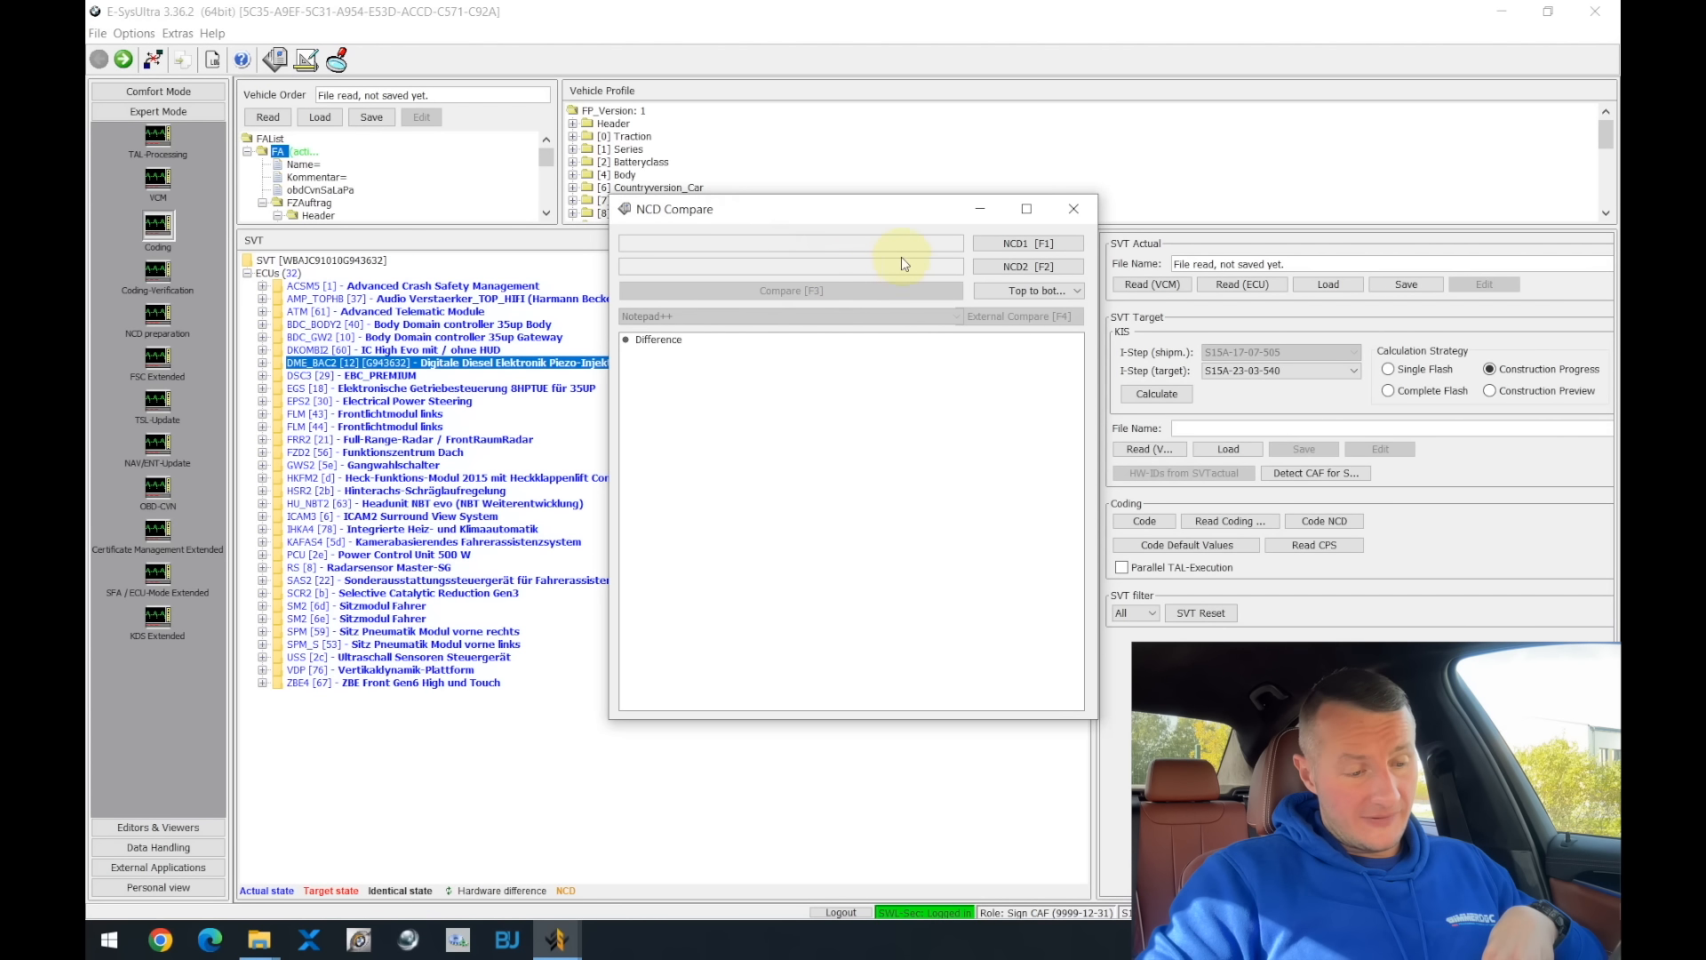
left_click(1074, 212)
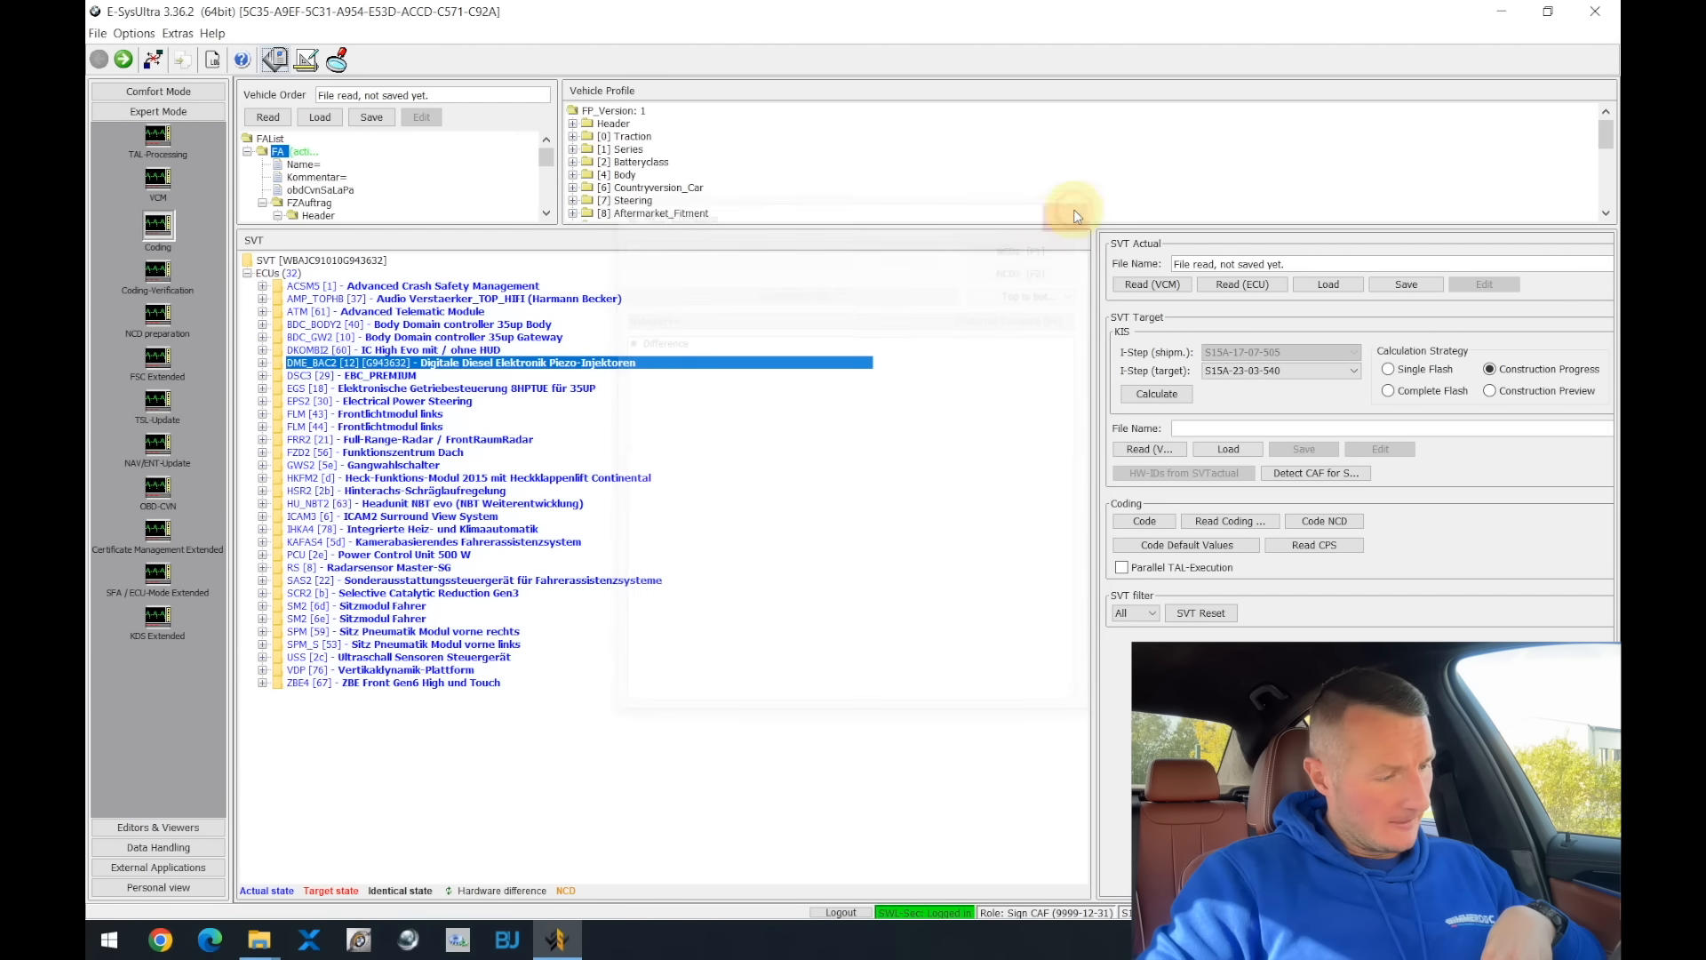
- Open SVT-ToolBox, maximize it, and look through its FA 1, FA 2 and FA 1 <-> FA 2 views
left_click(308, 62)
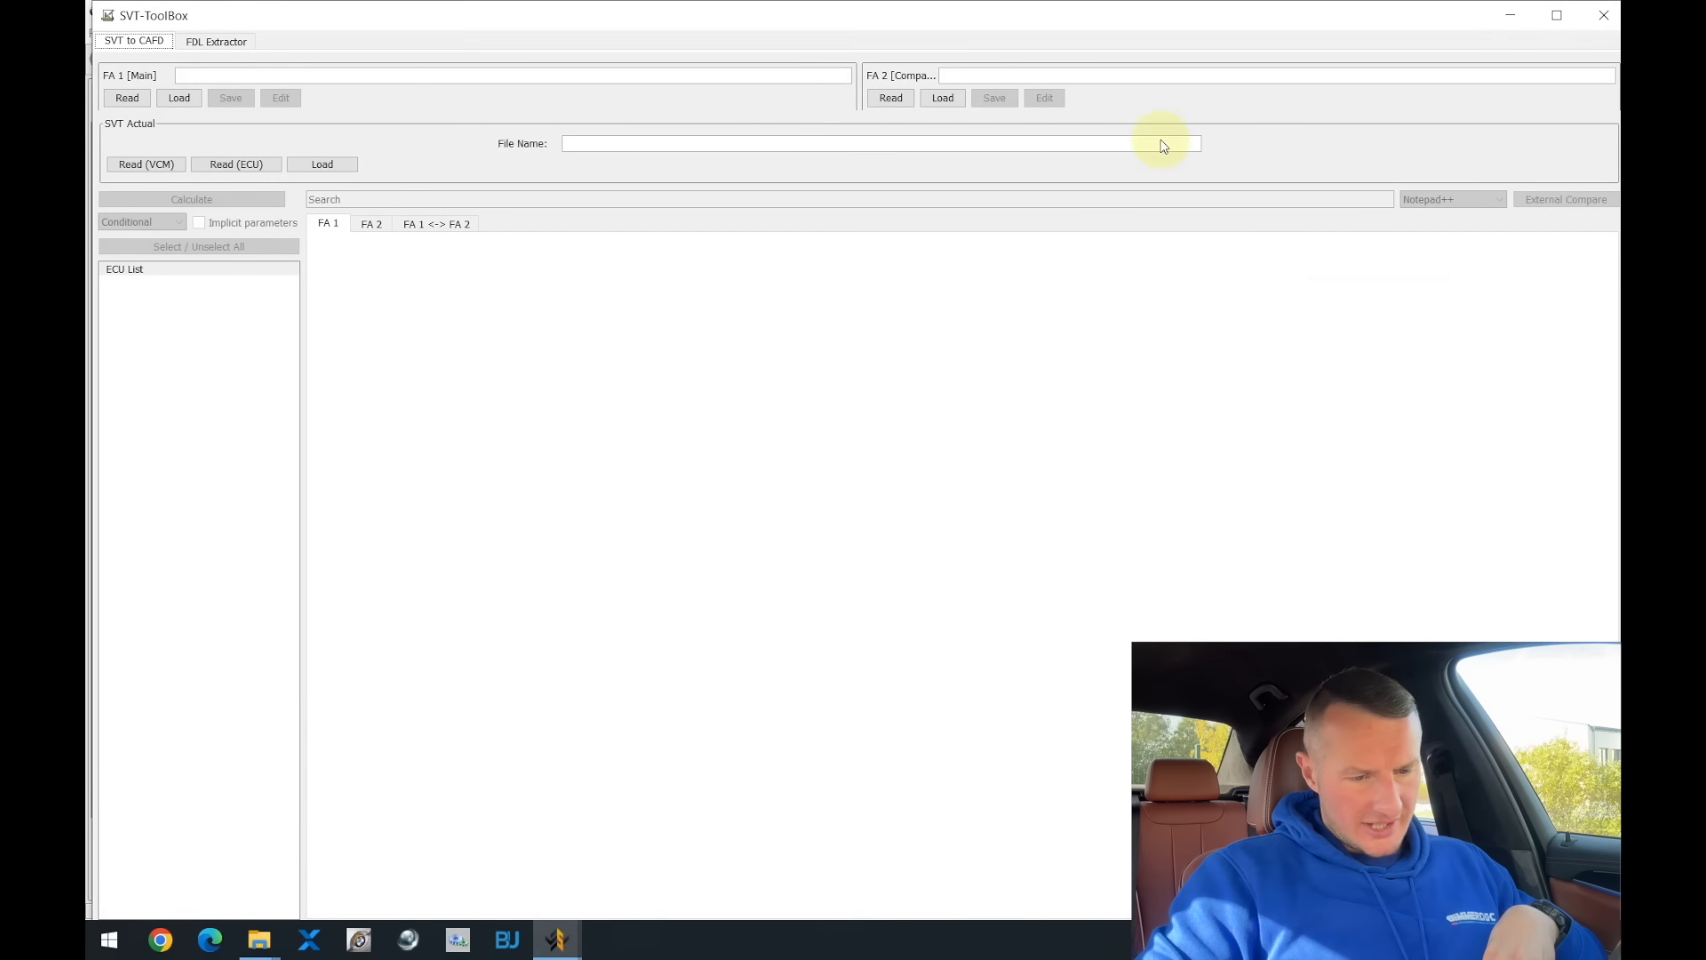
left_click(1556, 15)
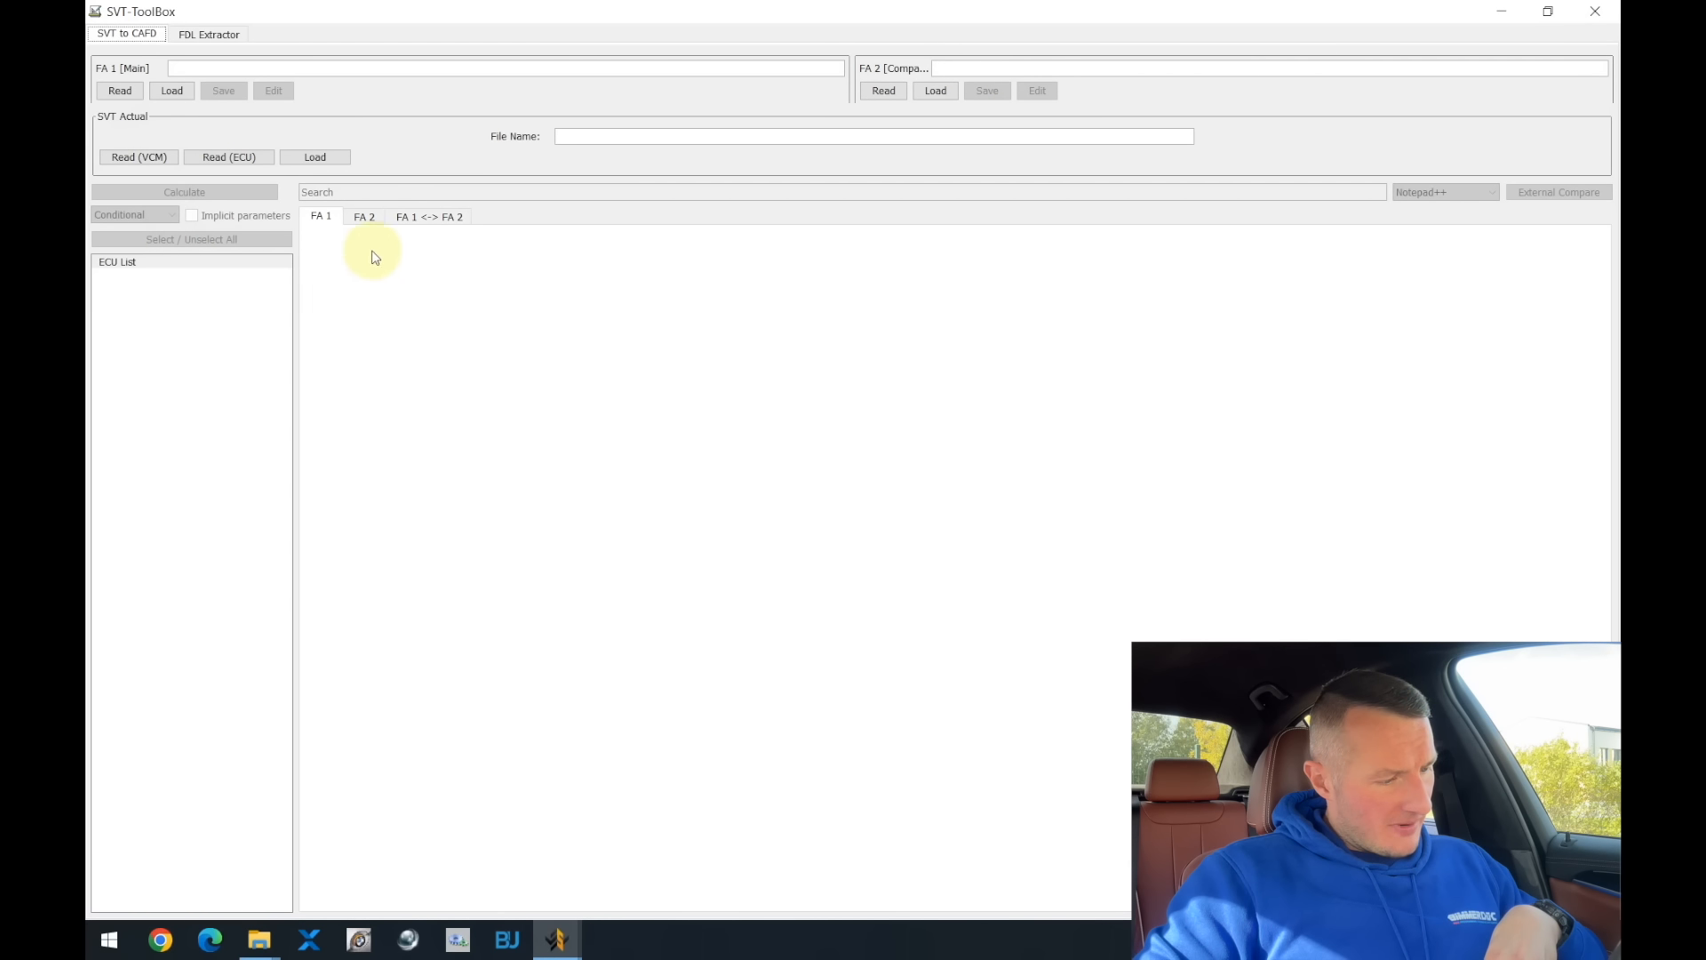
left_click(364, 216)
left_click(416, 222)
left_click(323, 217)
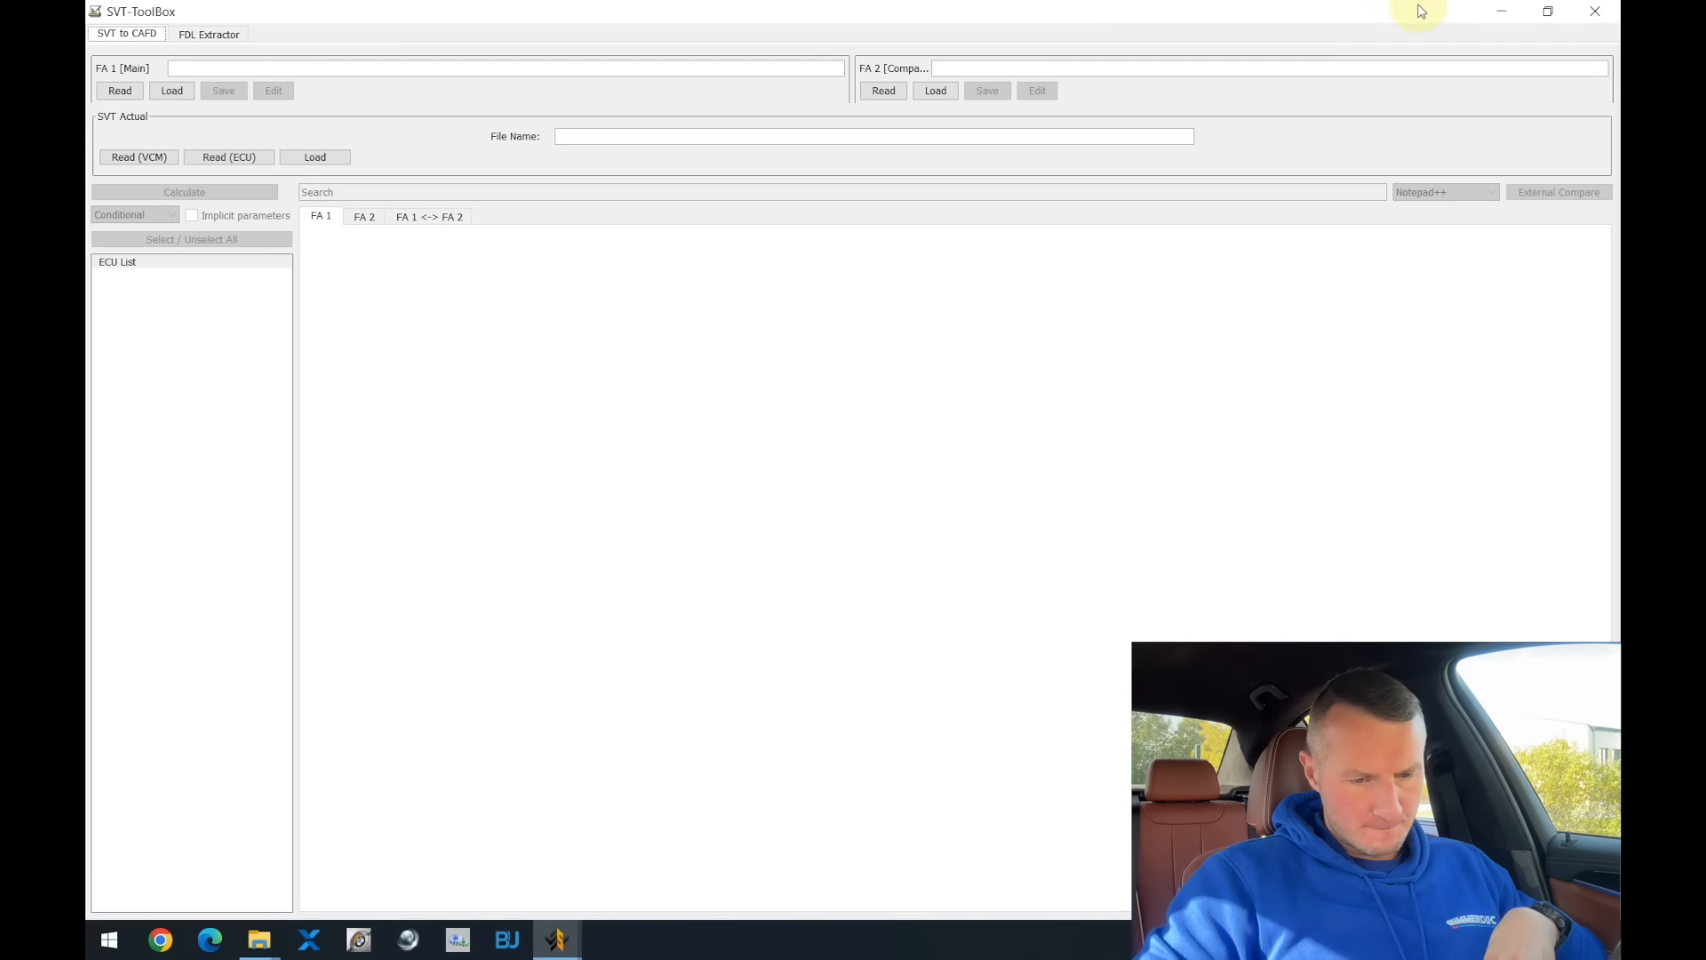
- Close SVT-ToolBox, open the DTC tool, read the vehicle's fault codes and look through the list
left_click(1596, 11)
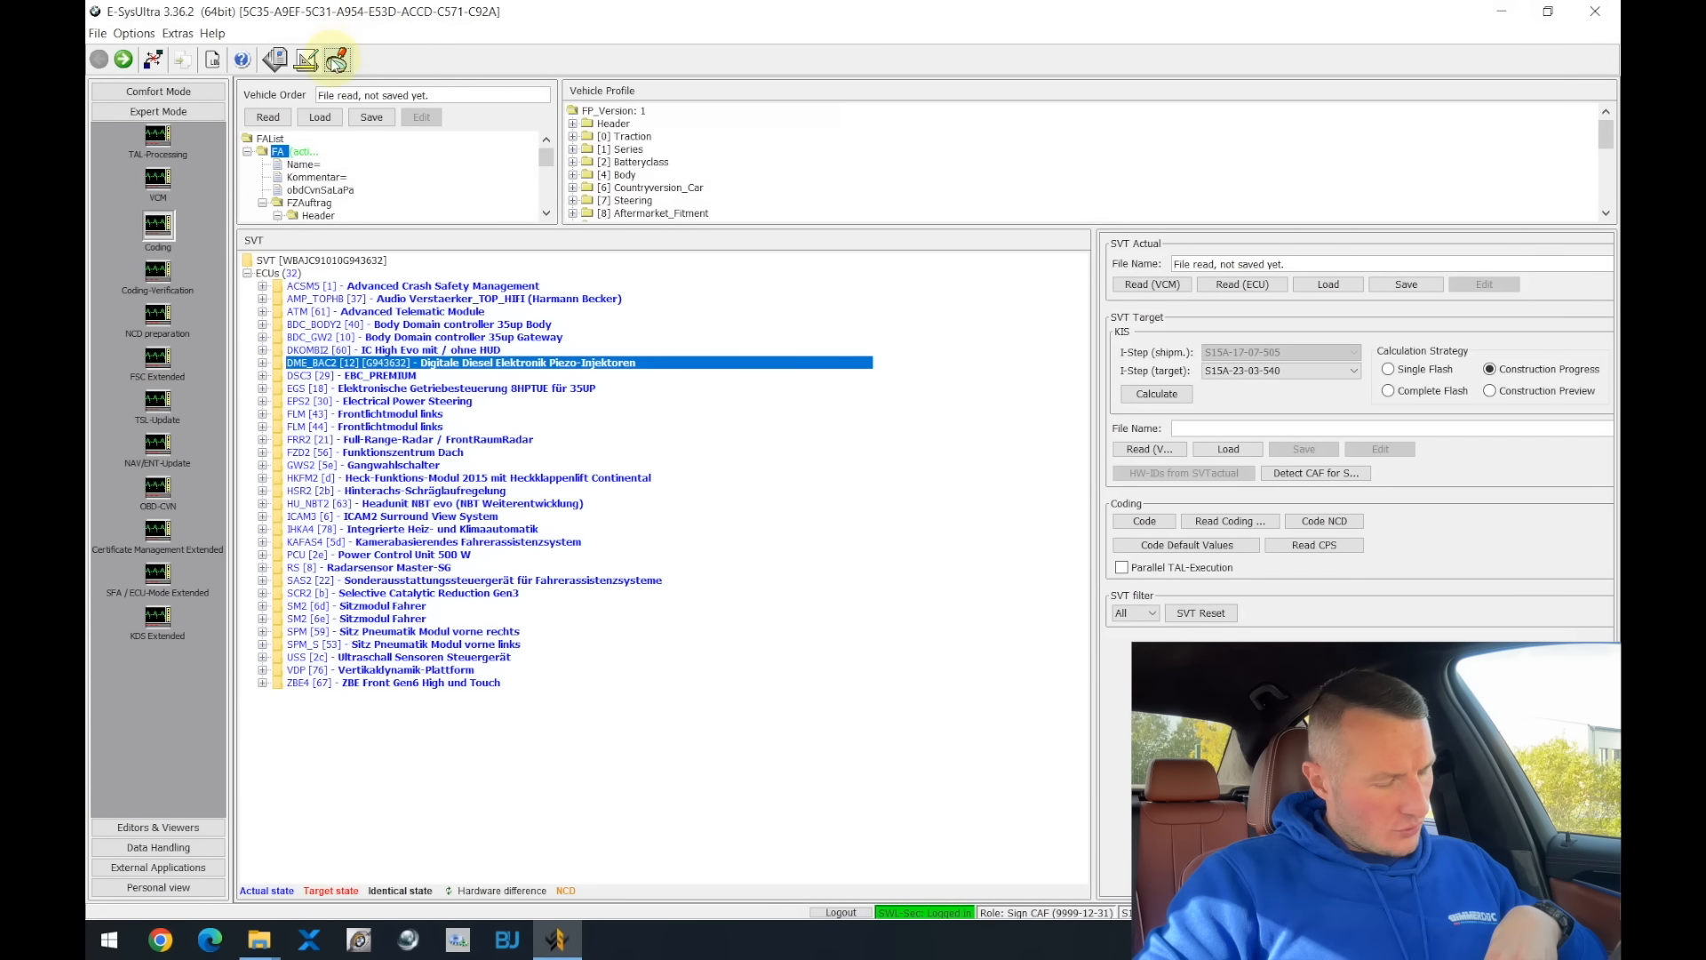
left_click(338, 60)
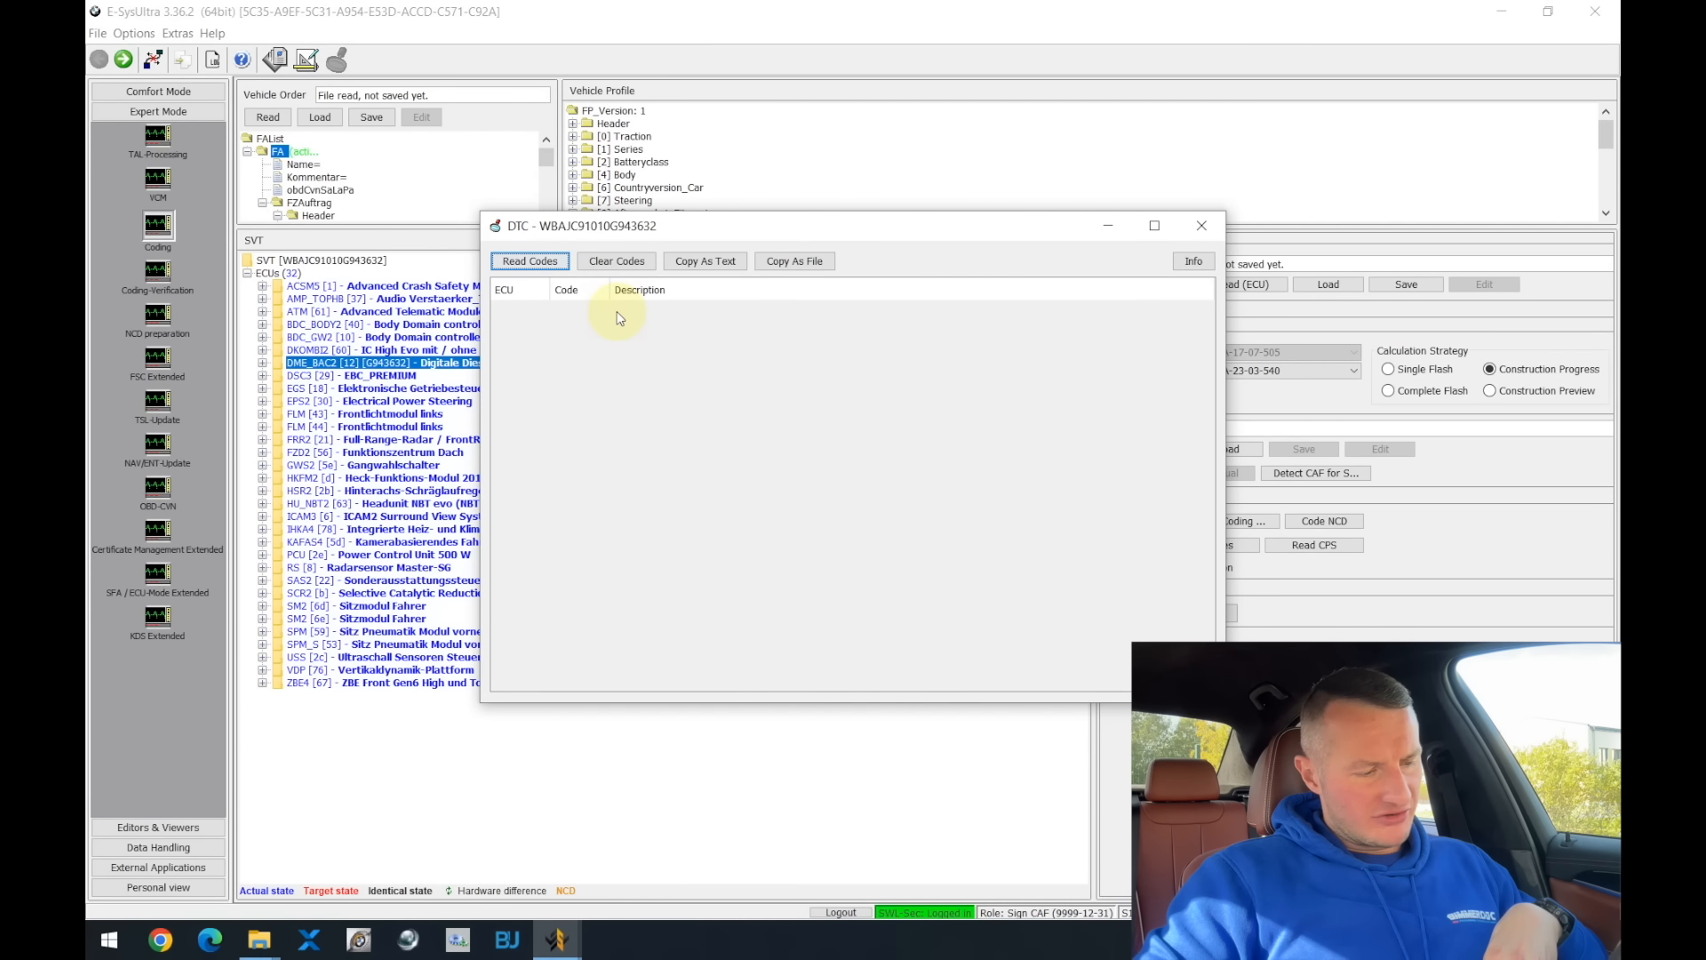
left_click(527, 260)
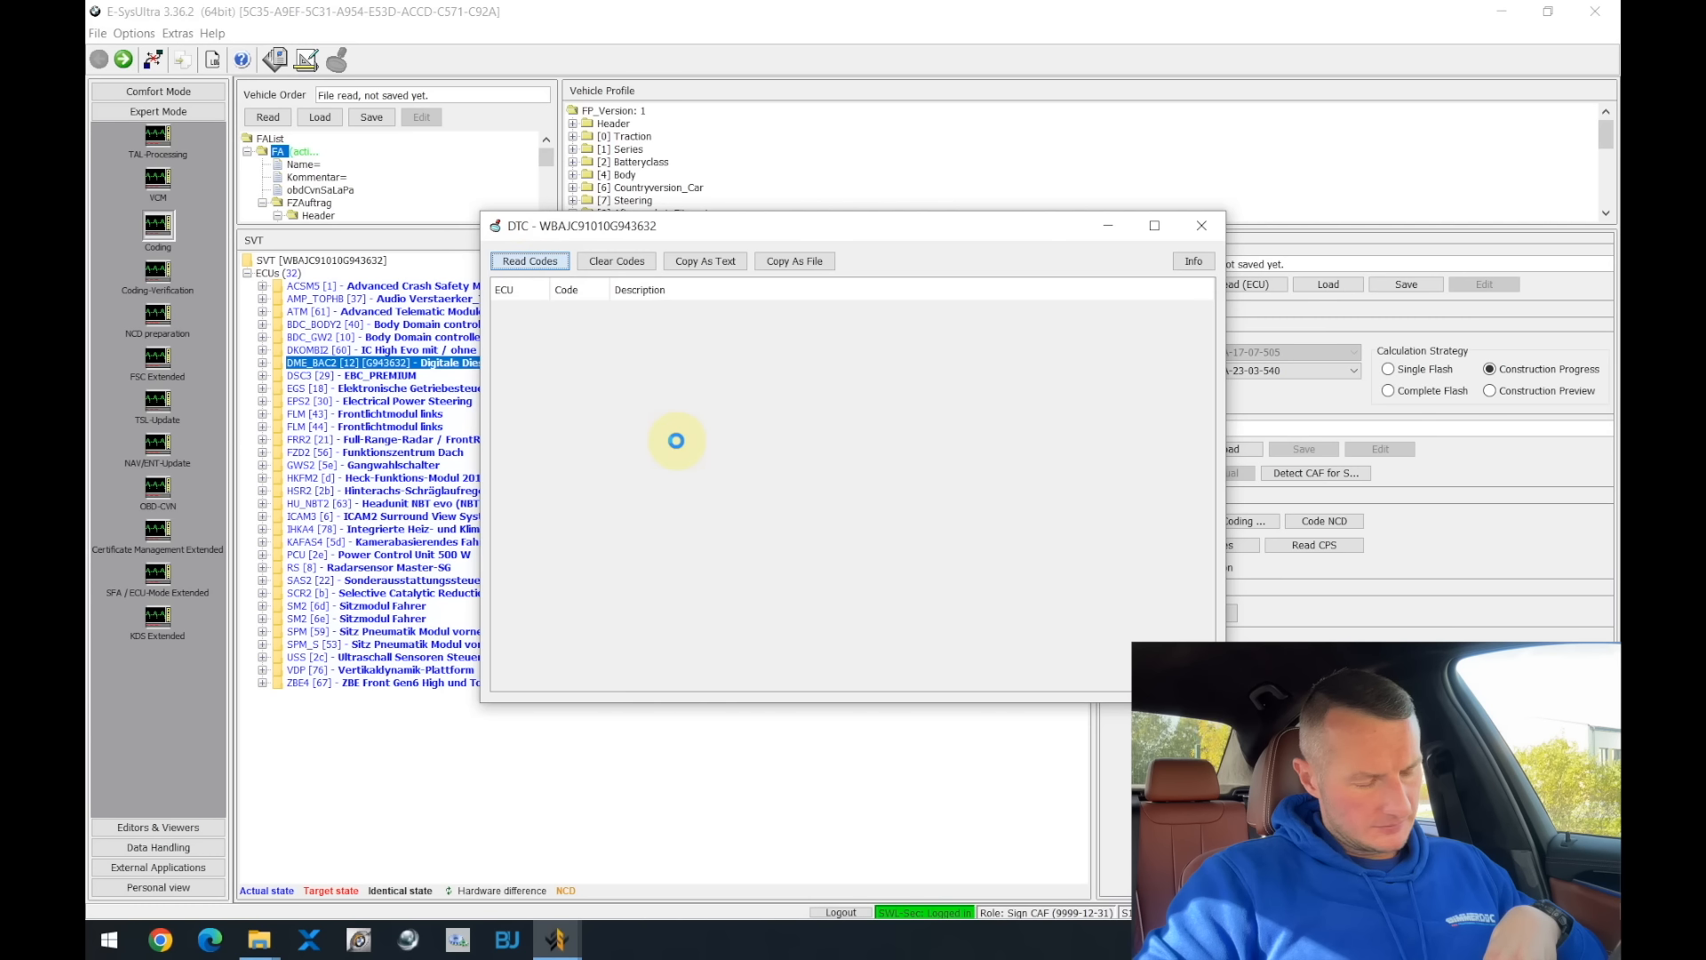
scroll(675, 488, "down", 5)
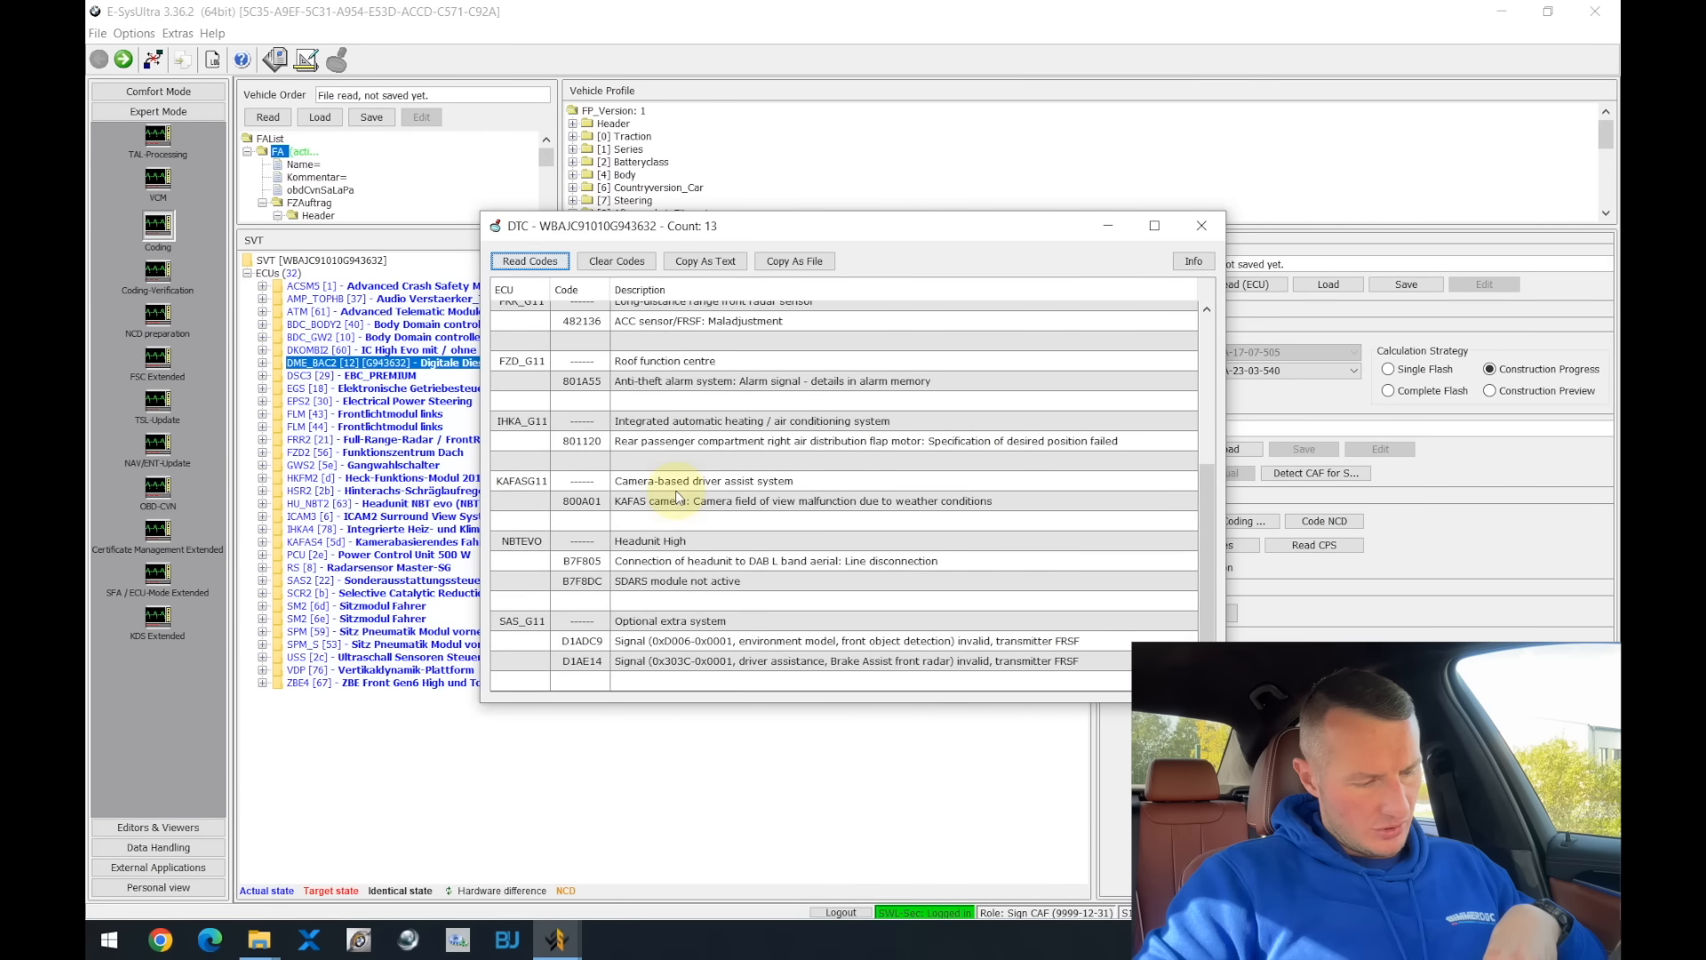
scroll(684, 601, "up", 5)
- Clear the vehicle's stored fault codes and read the codes again
left_click(612, 262)
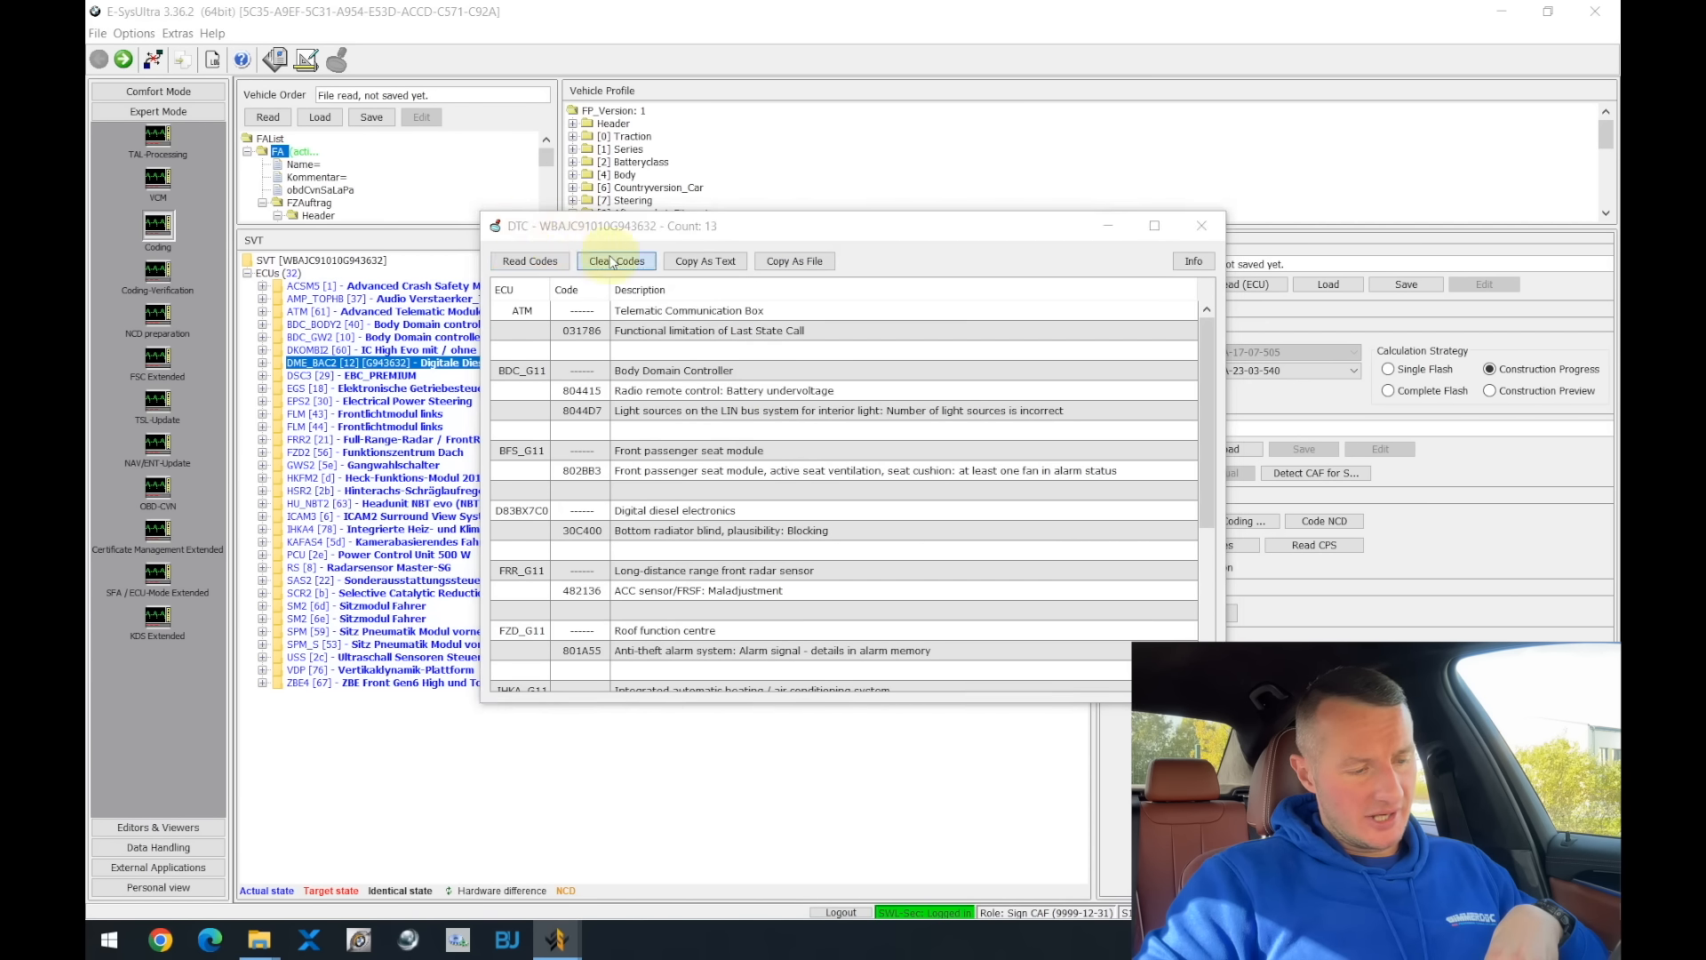
left_click(845, 487)
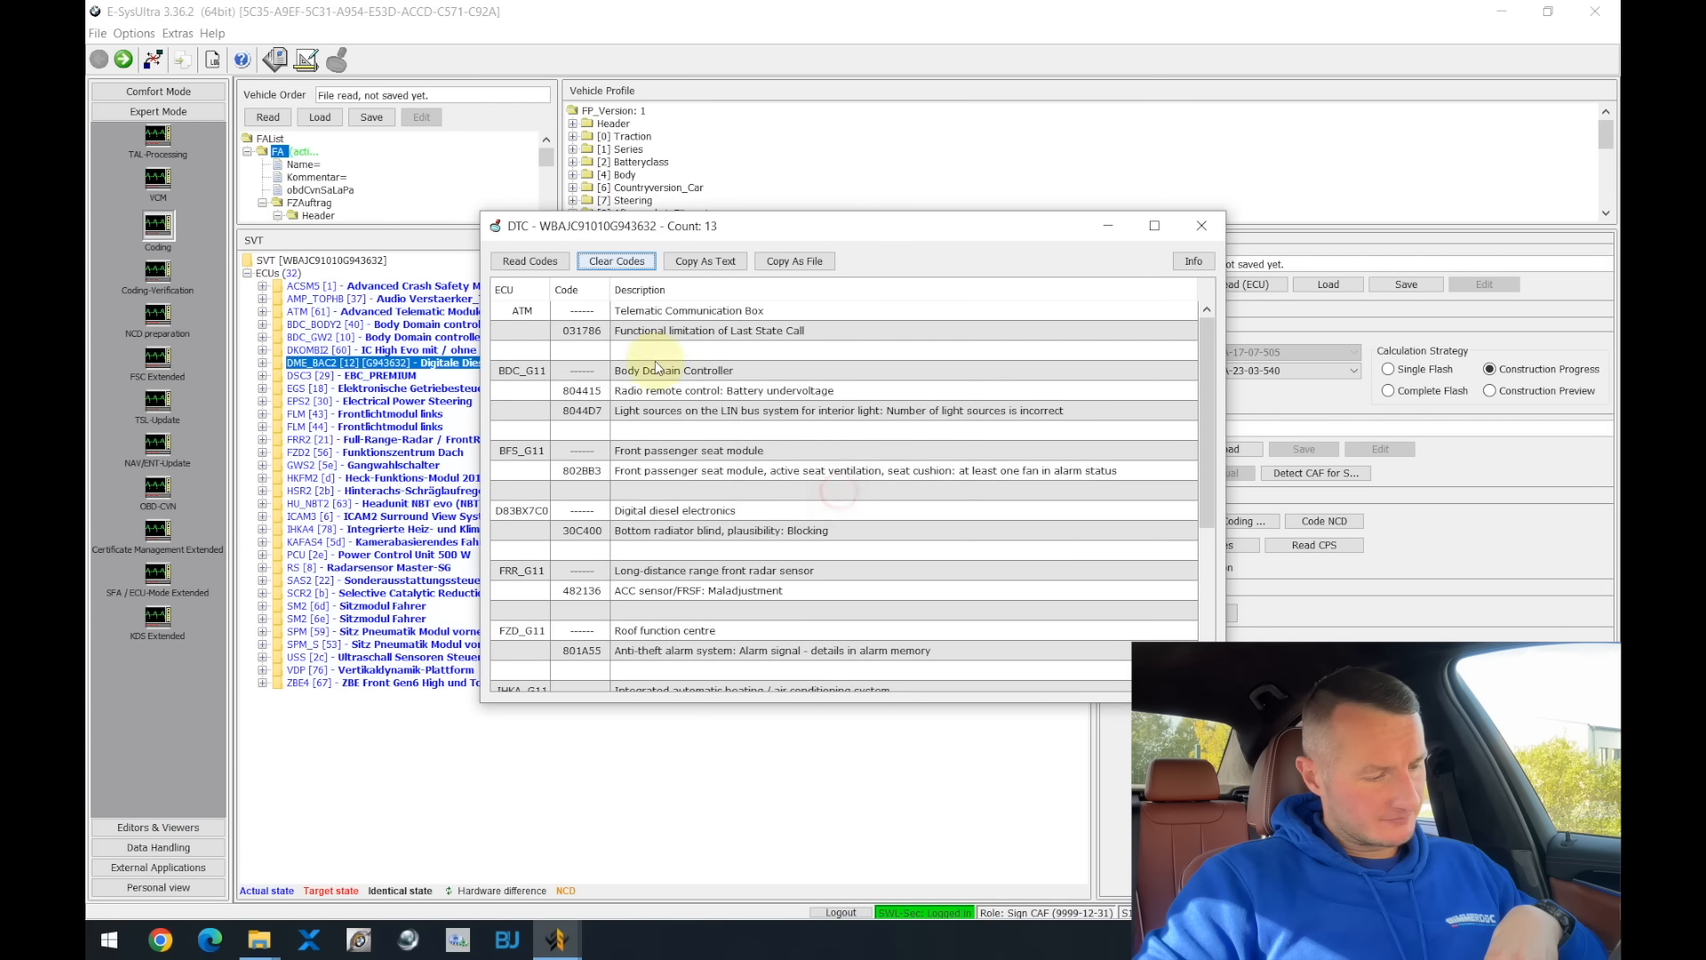
left_click(529, 260)
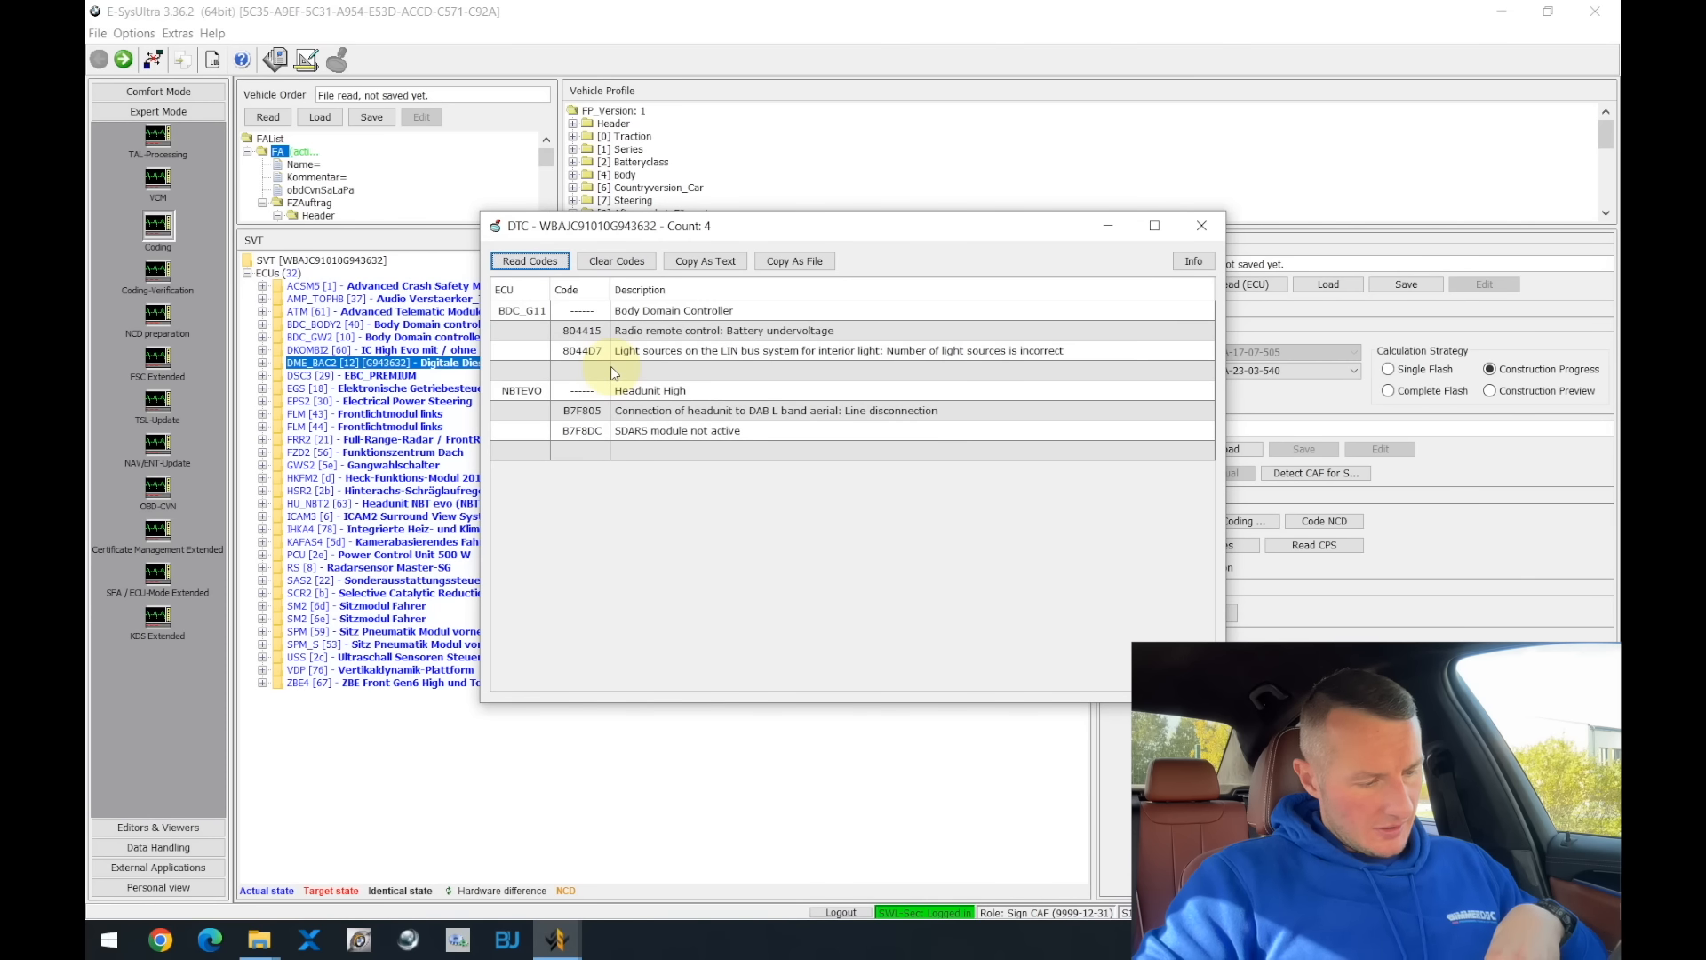
- Examine the remaining fault codes, highlighting the Headunit High entries B7F805 and B7F8DC, and close the DTC window
left_click(545, 233)
left_click_drag(544, 233, 510, 190)
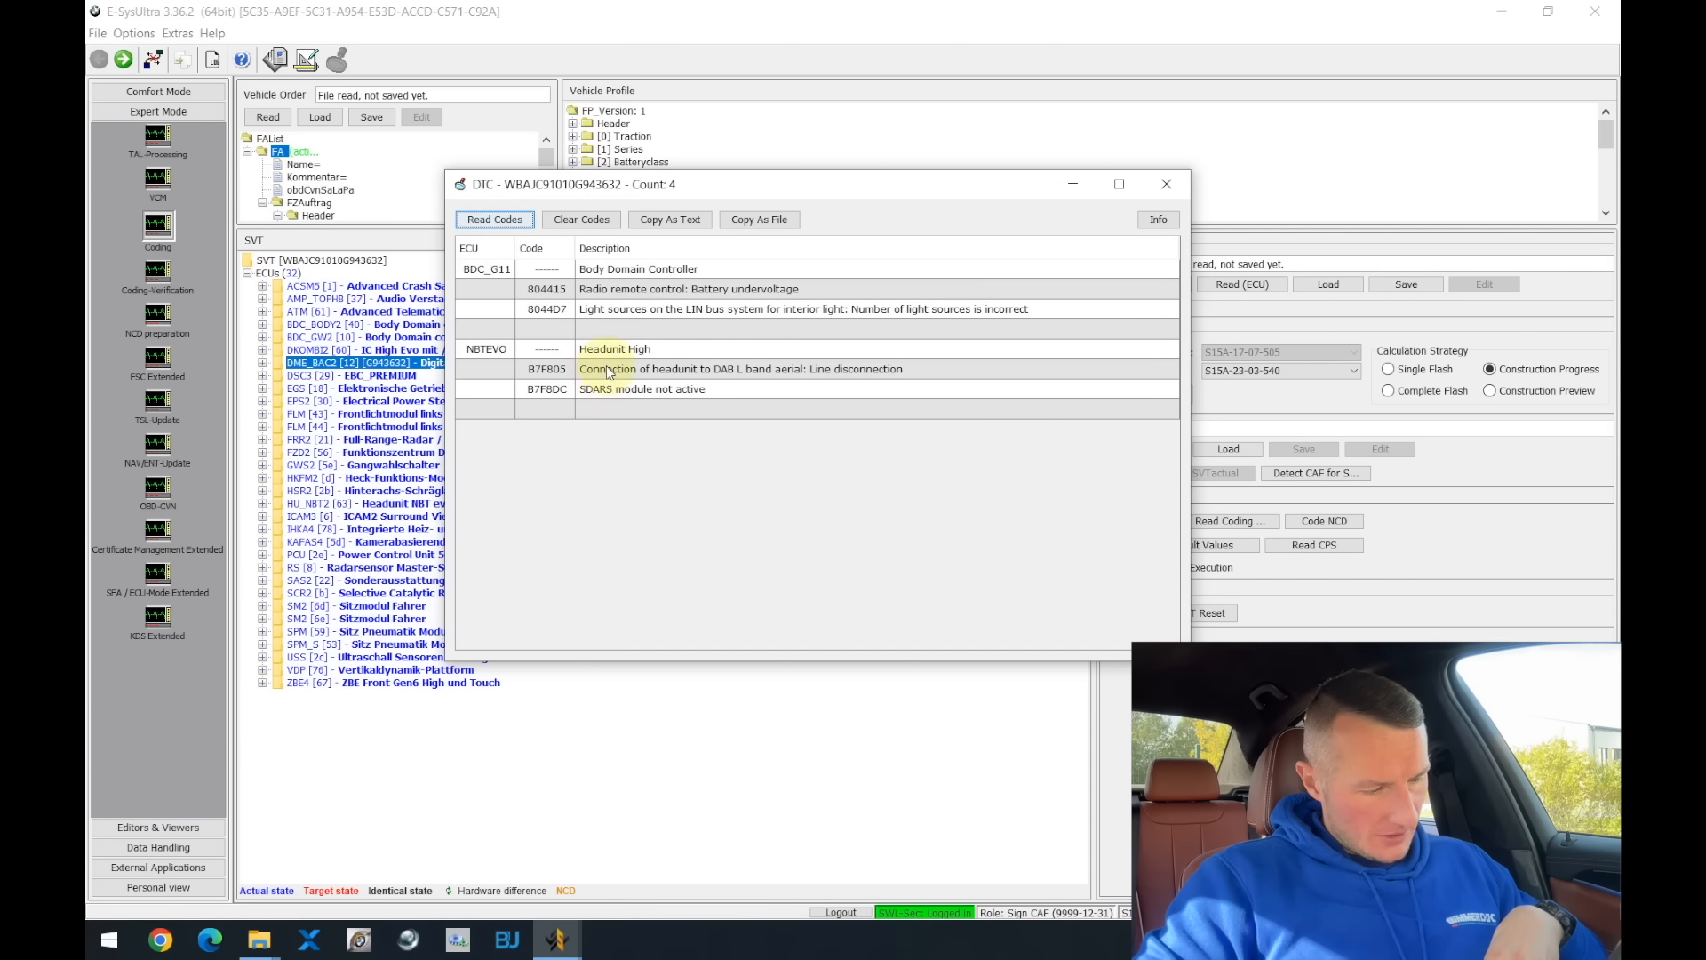
left_click(609, 374)
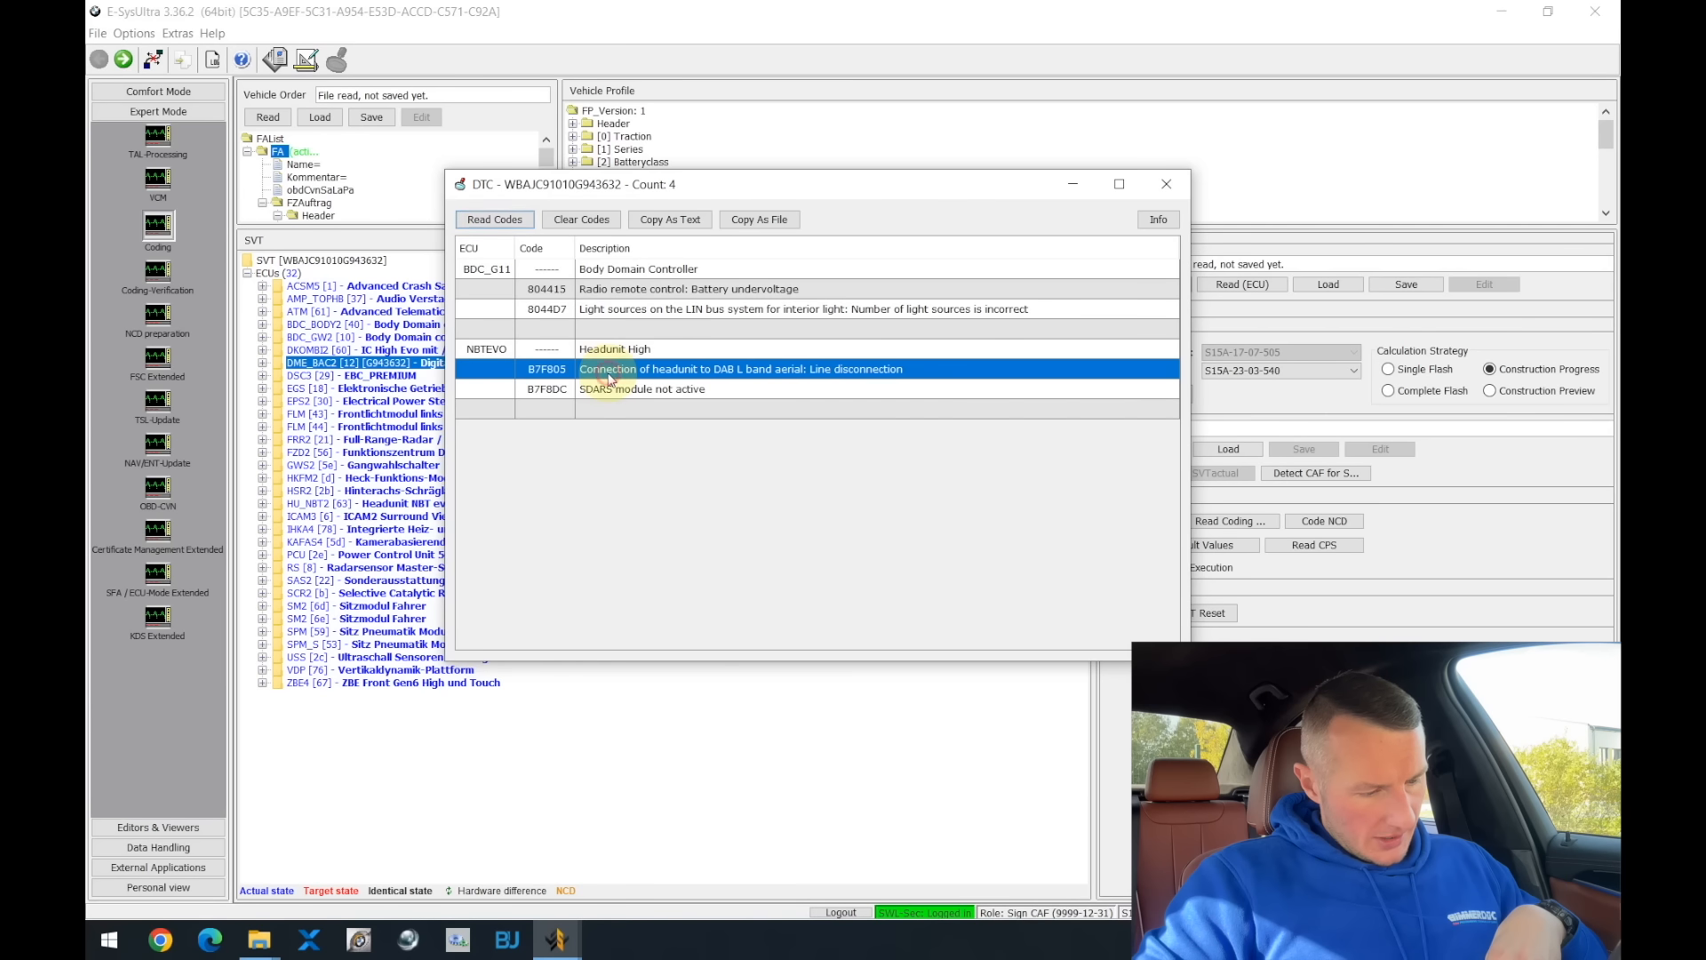
left_click(621, 389)
left_click_drag(627, 375, 619, 395)
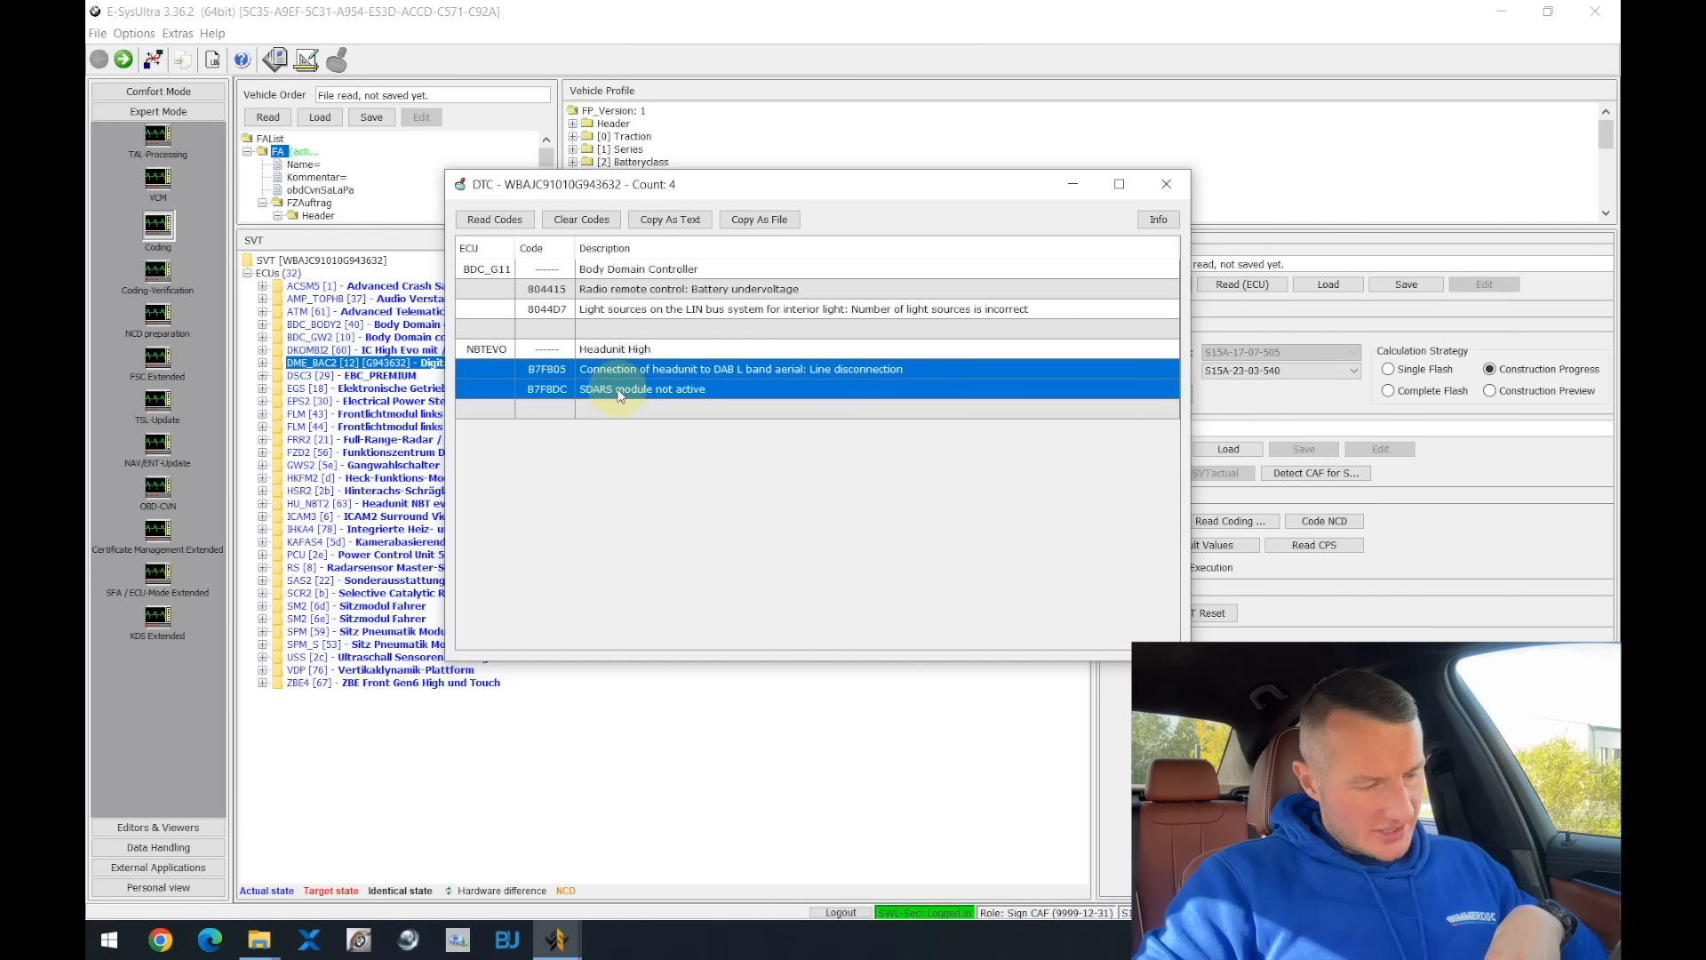
left_click(629, 468)
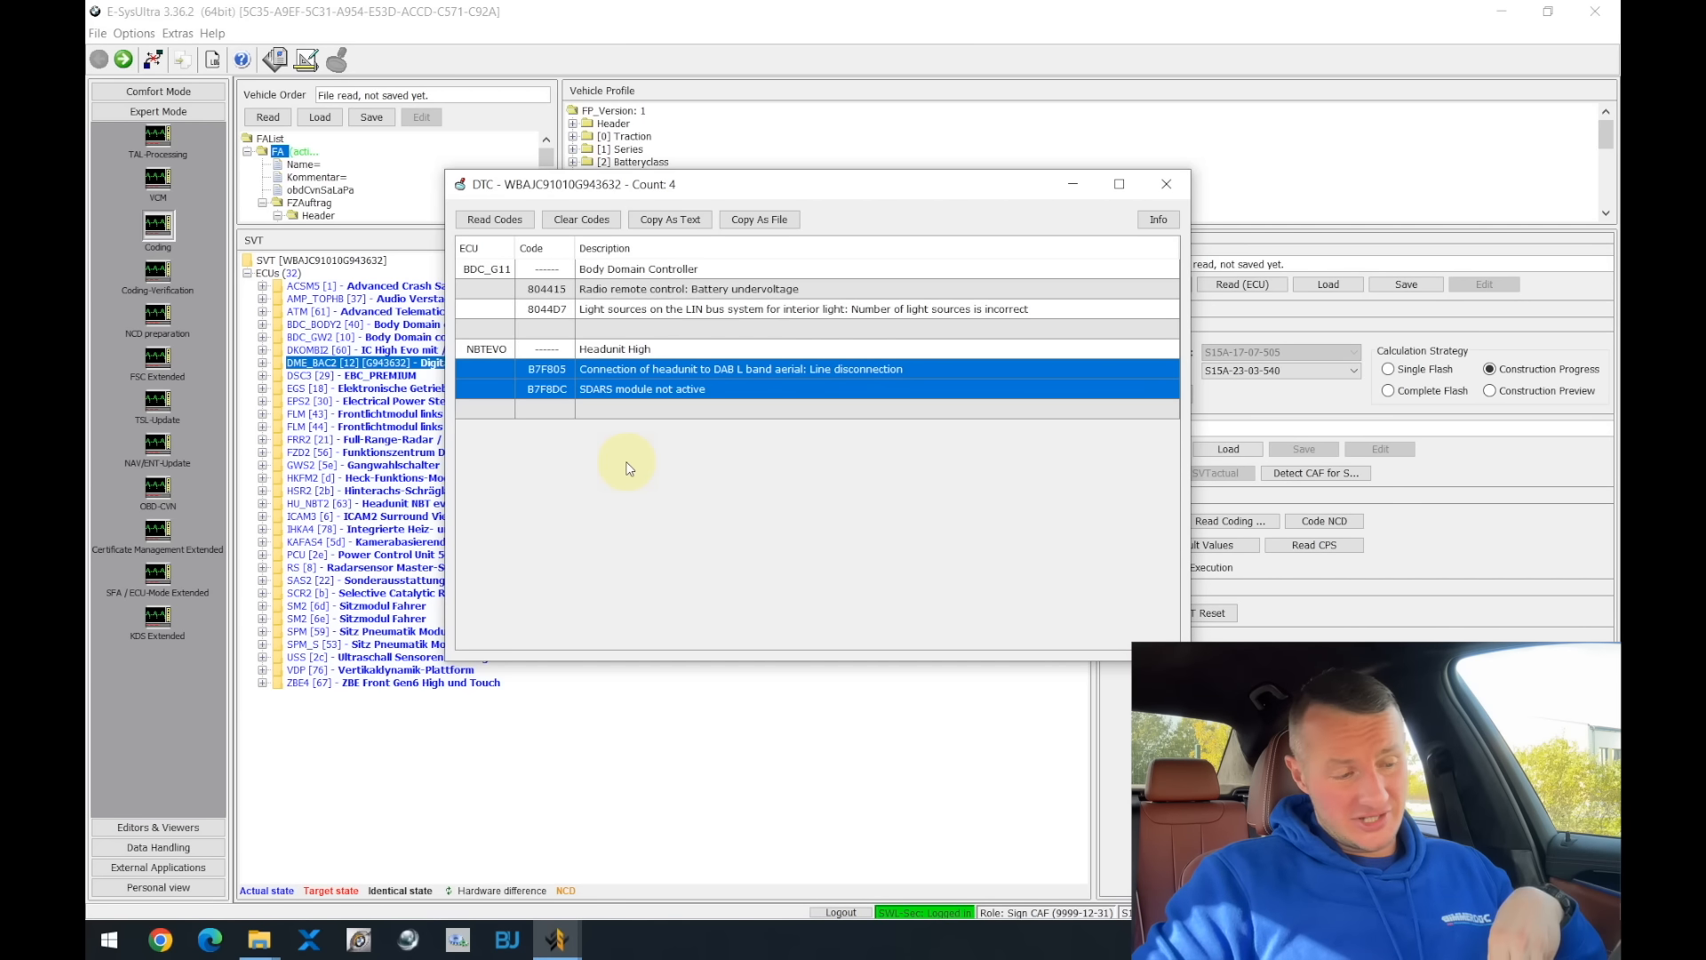
left_click(1182, 185)
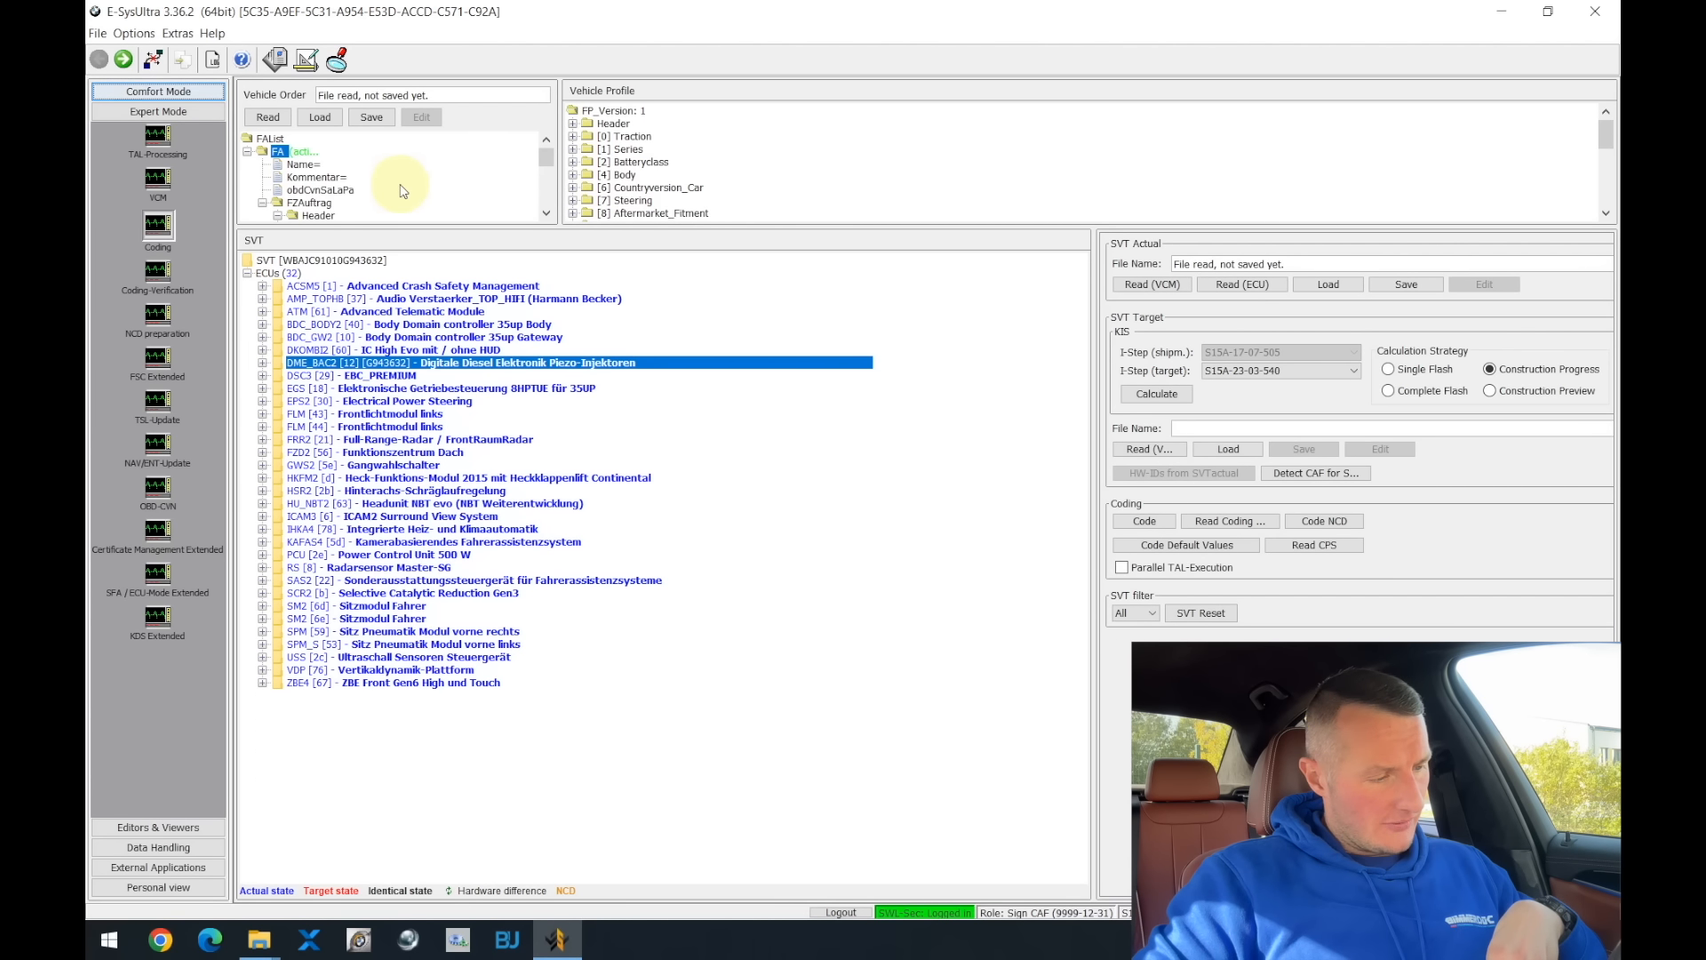
- Back up the vehicle's data to a new desktop folder named G30 and close the backup report once it completes
left_click(184, 63)
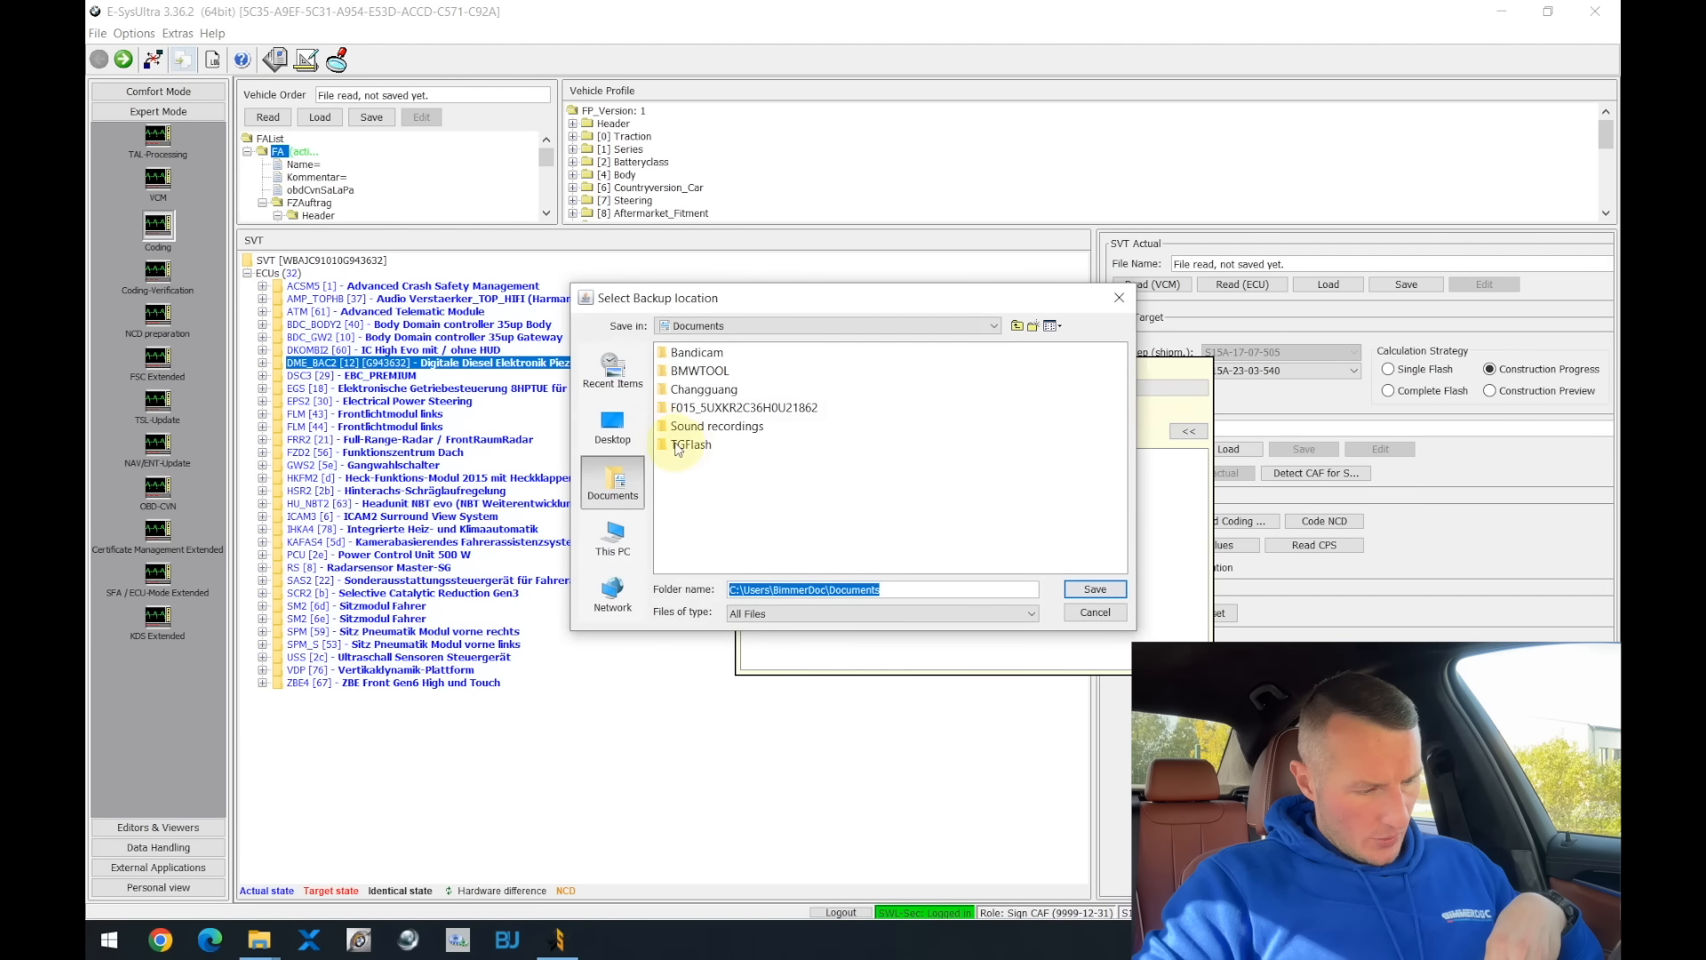
left_click(614, 425)
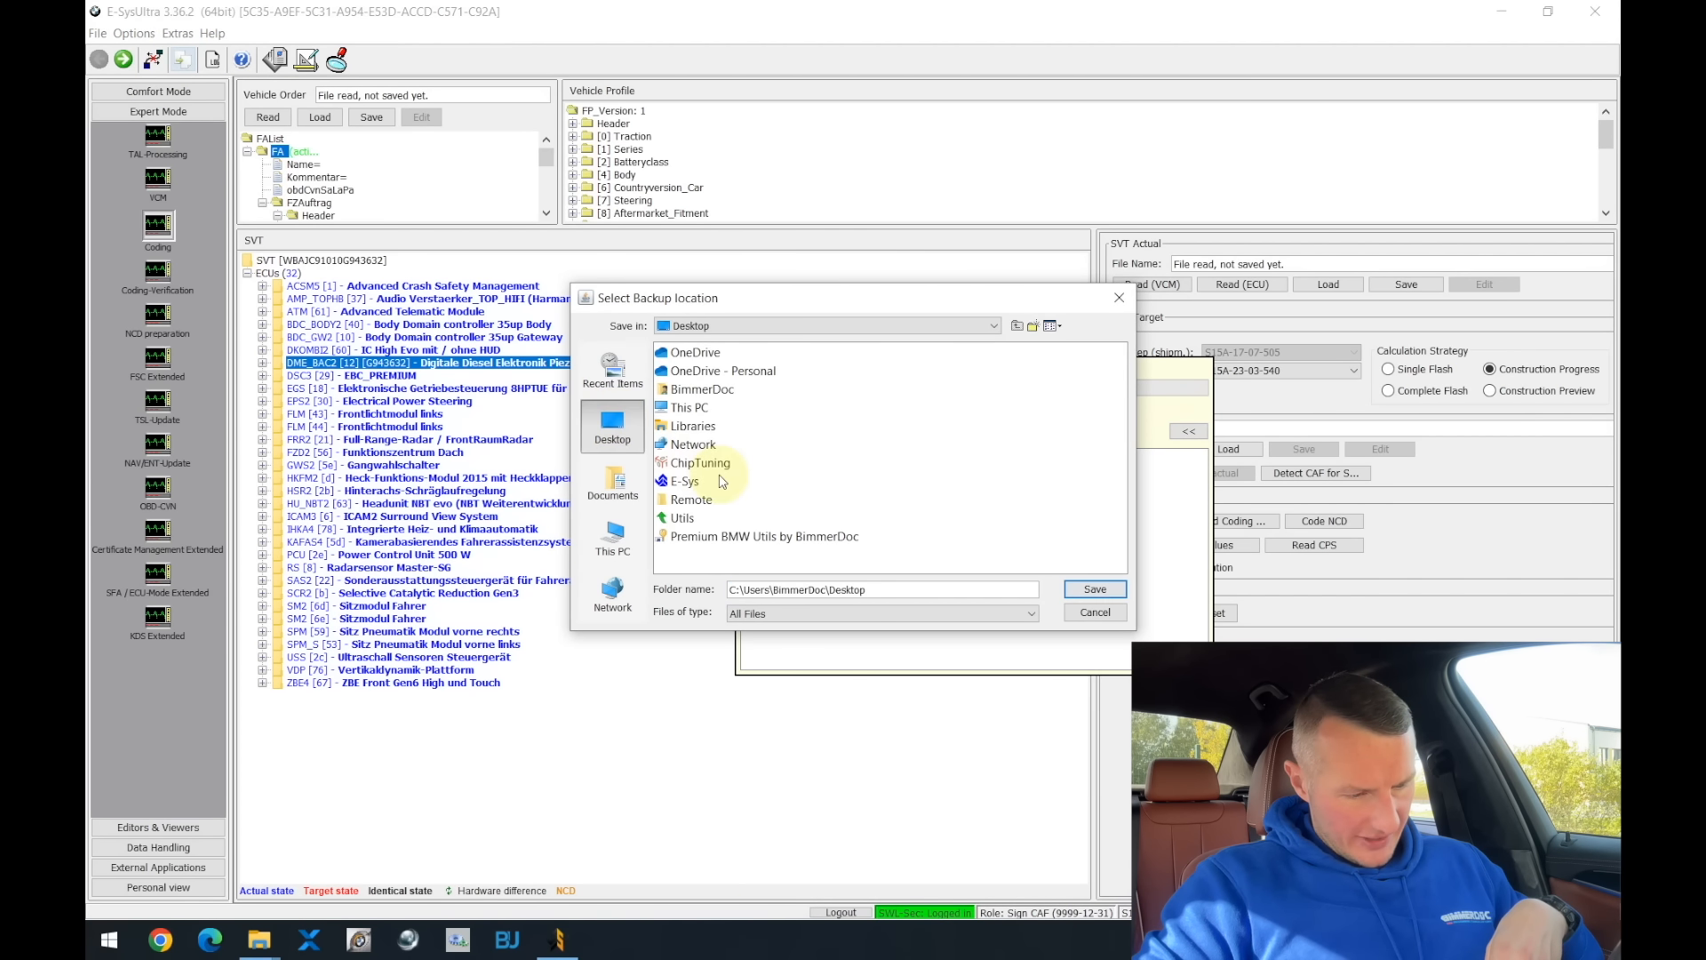
left_click(1033, 326)
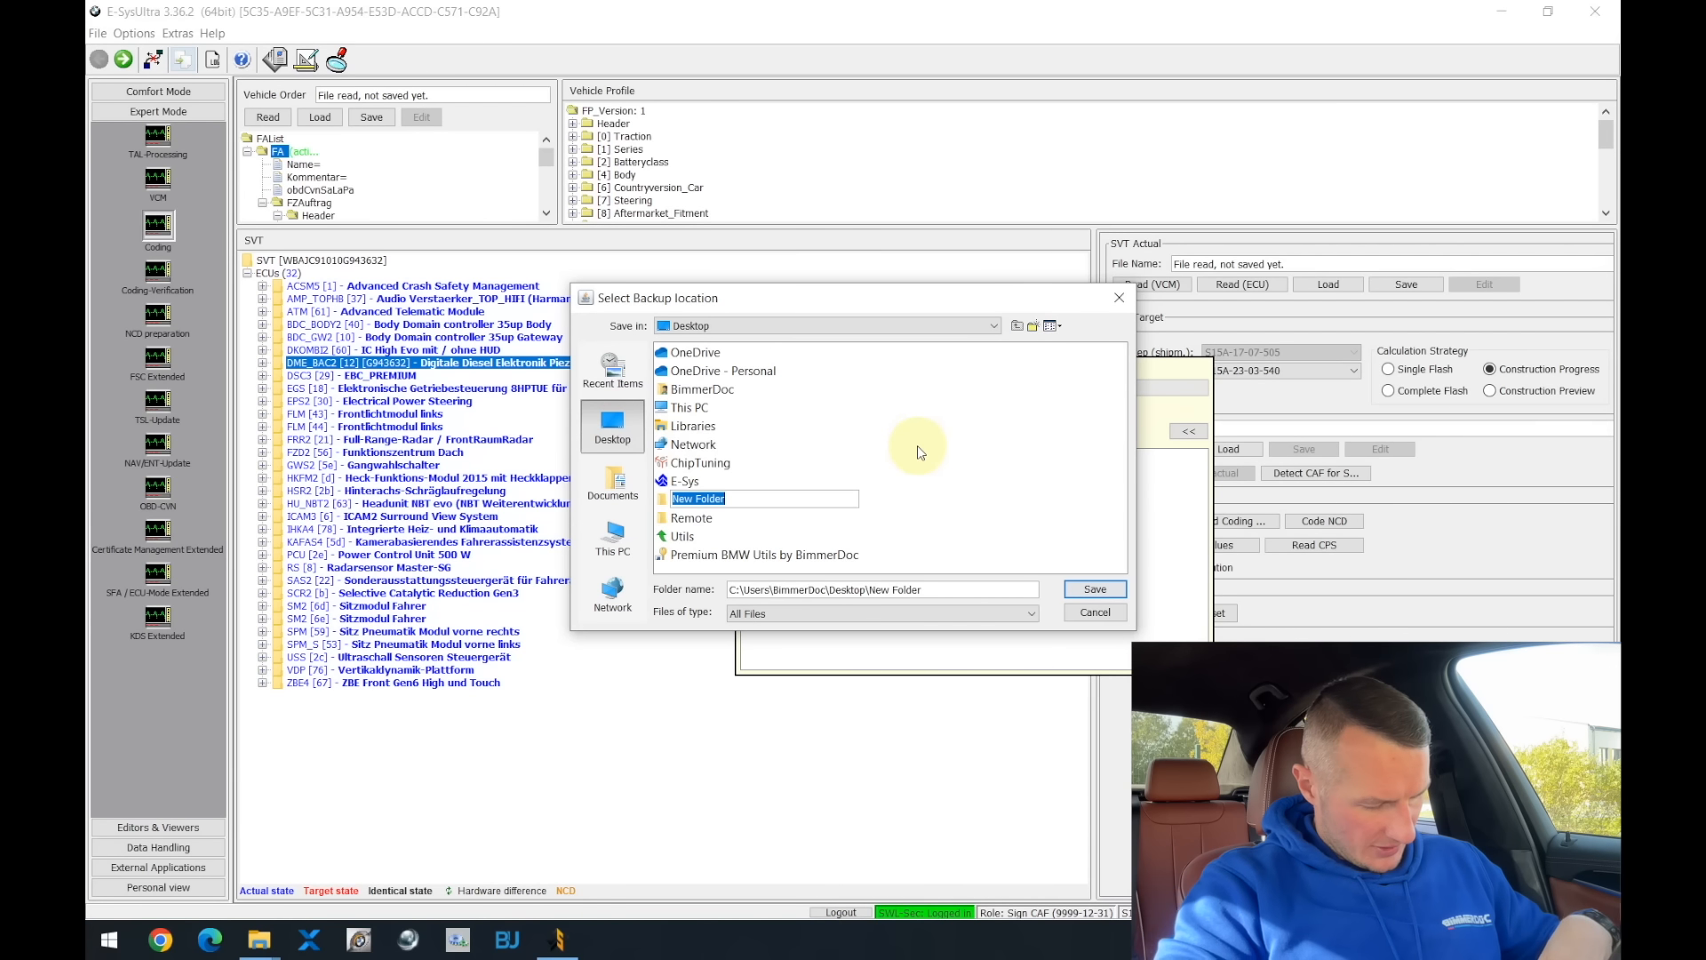
type("G3")
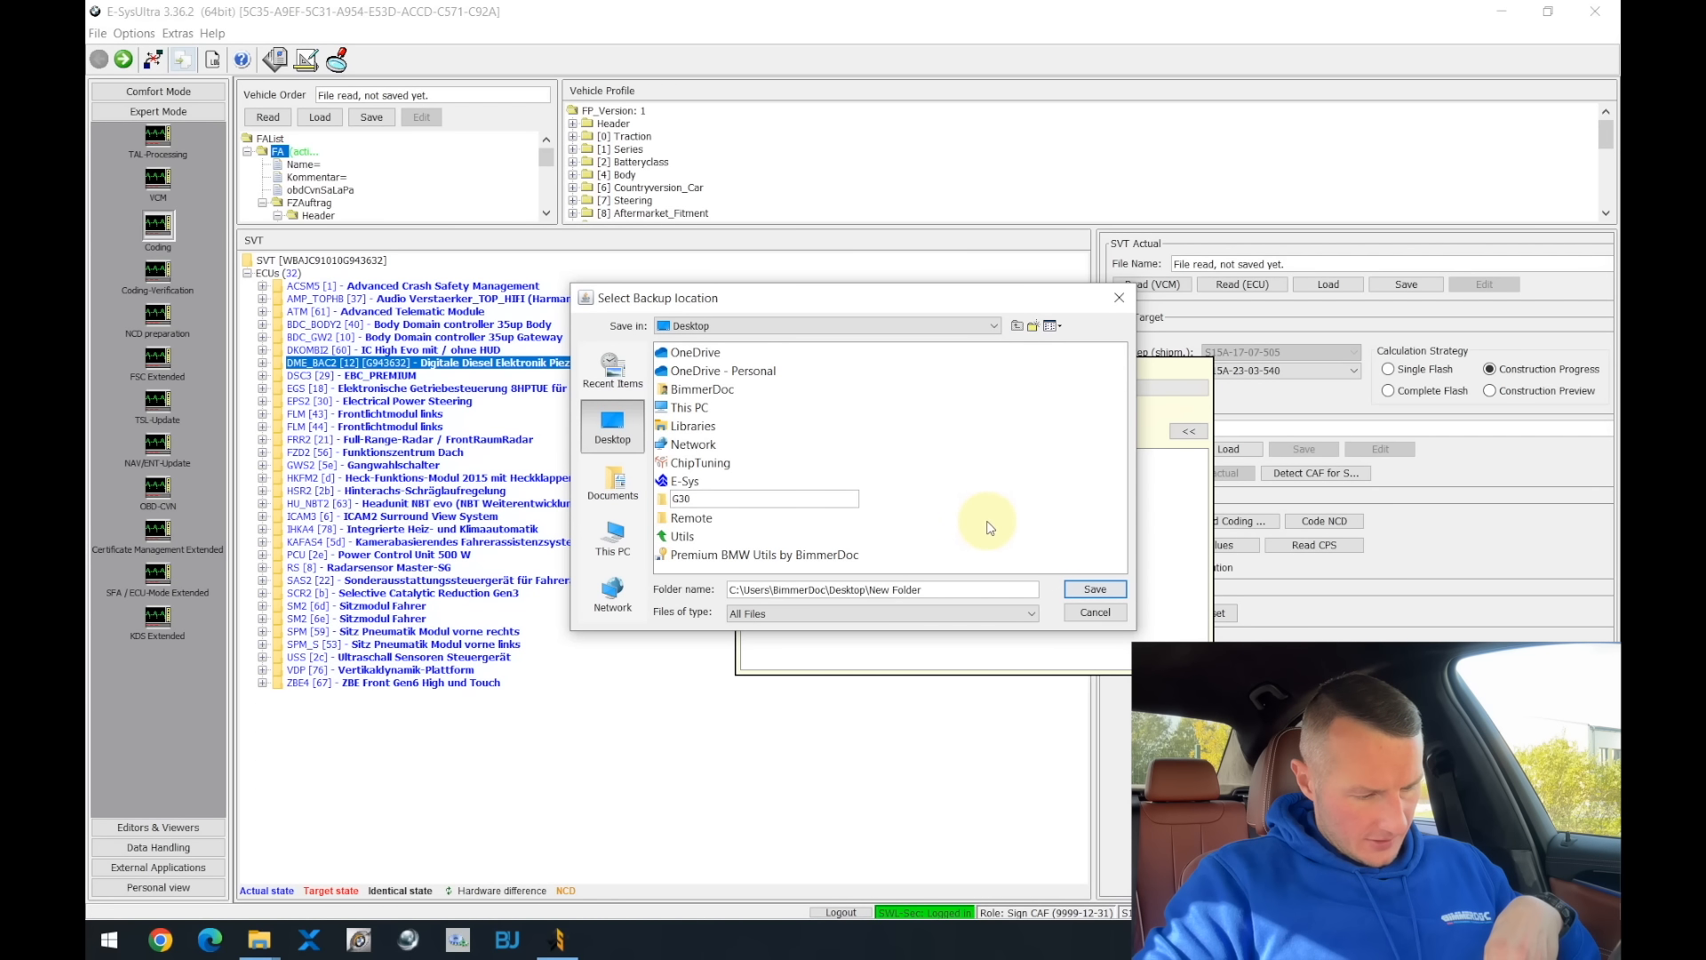
type("0")
key("Return")
double_click(675, 499)
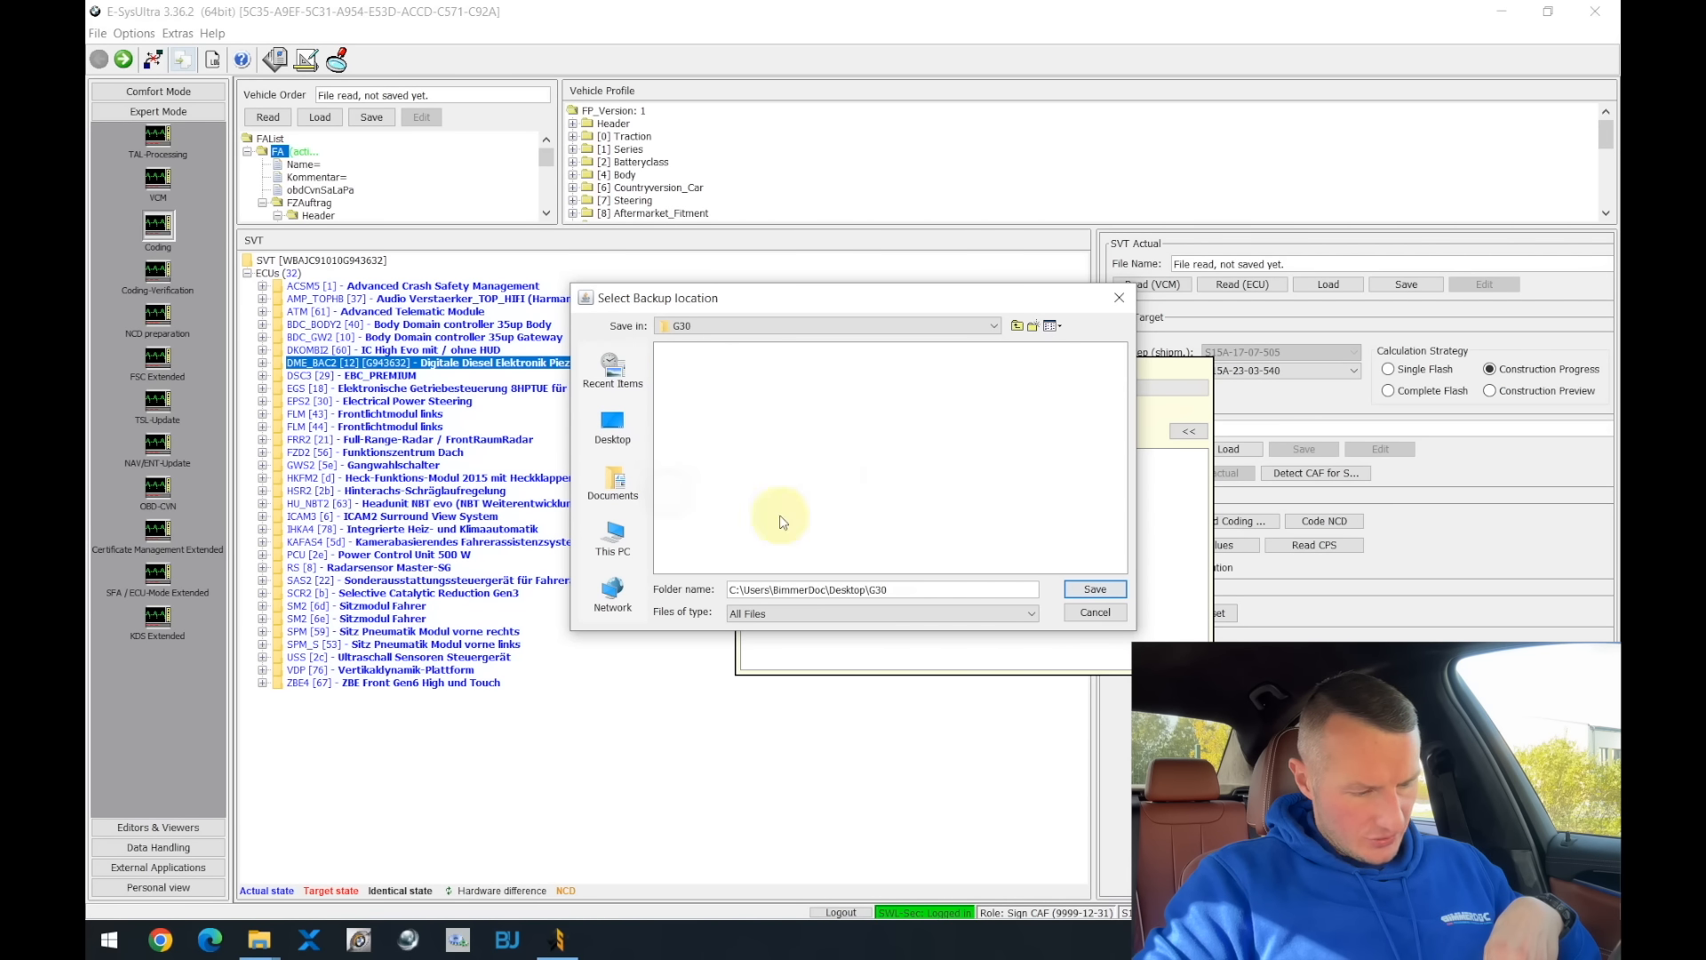
left_click(1094, 590)
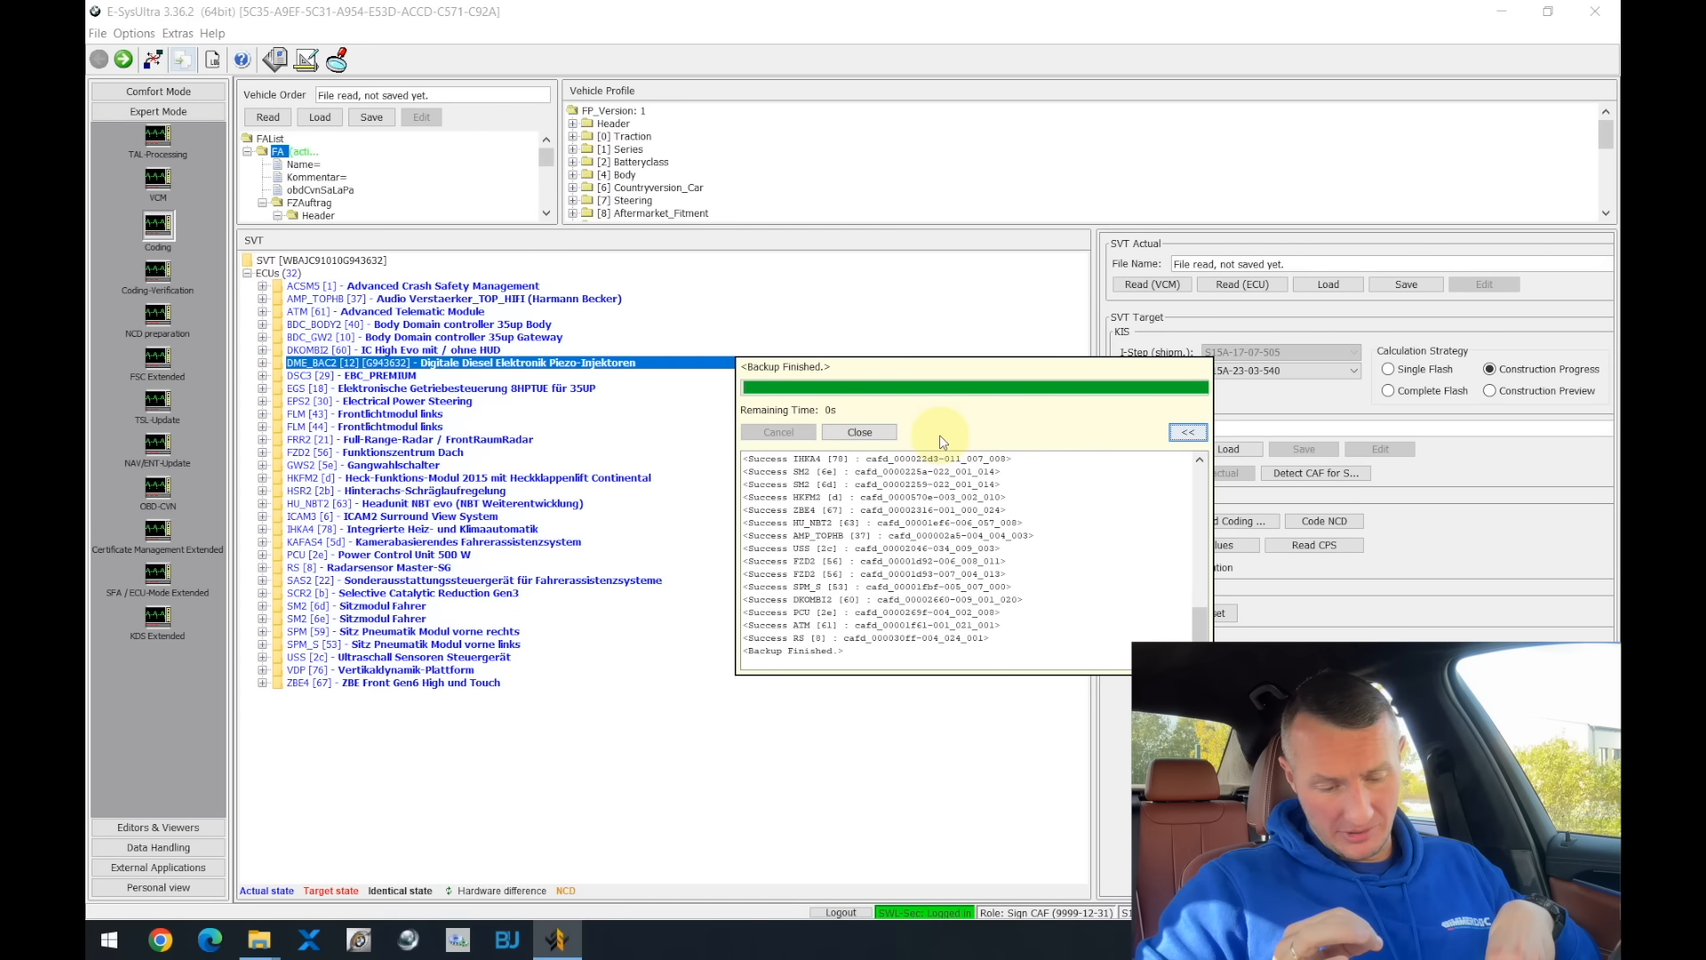
left_click(884, 432)
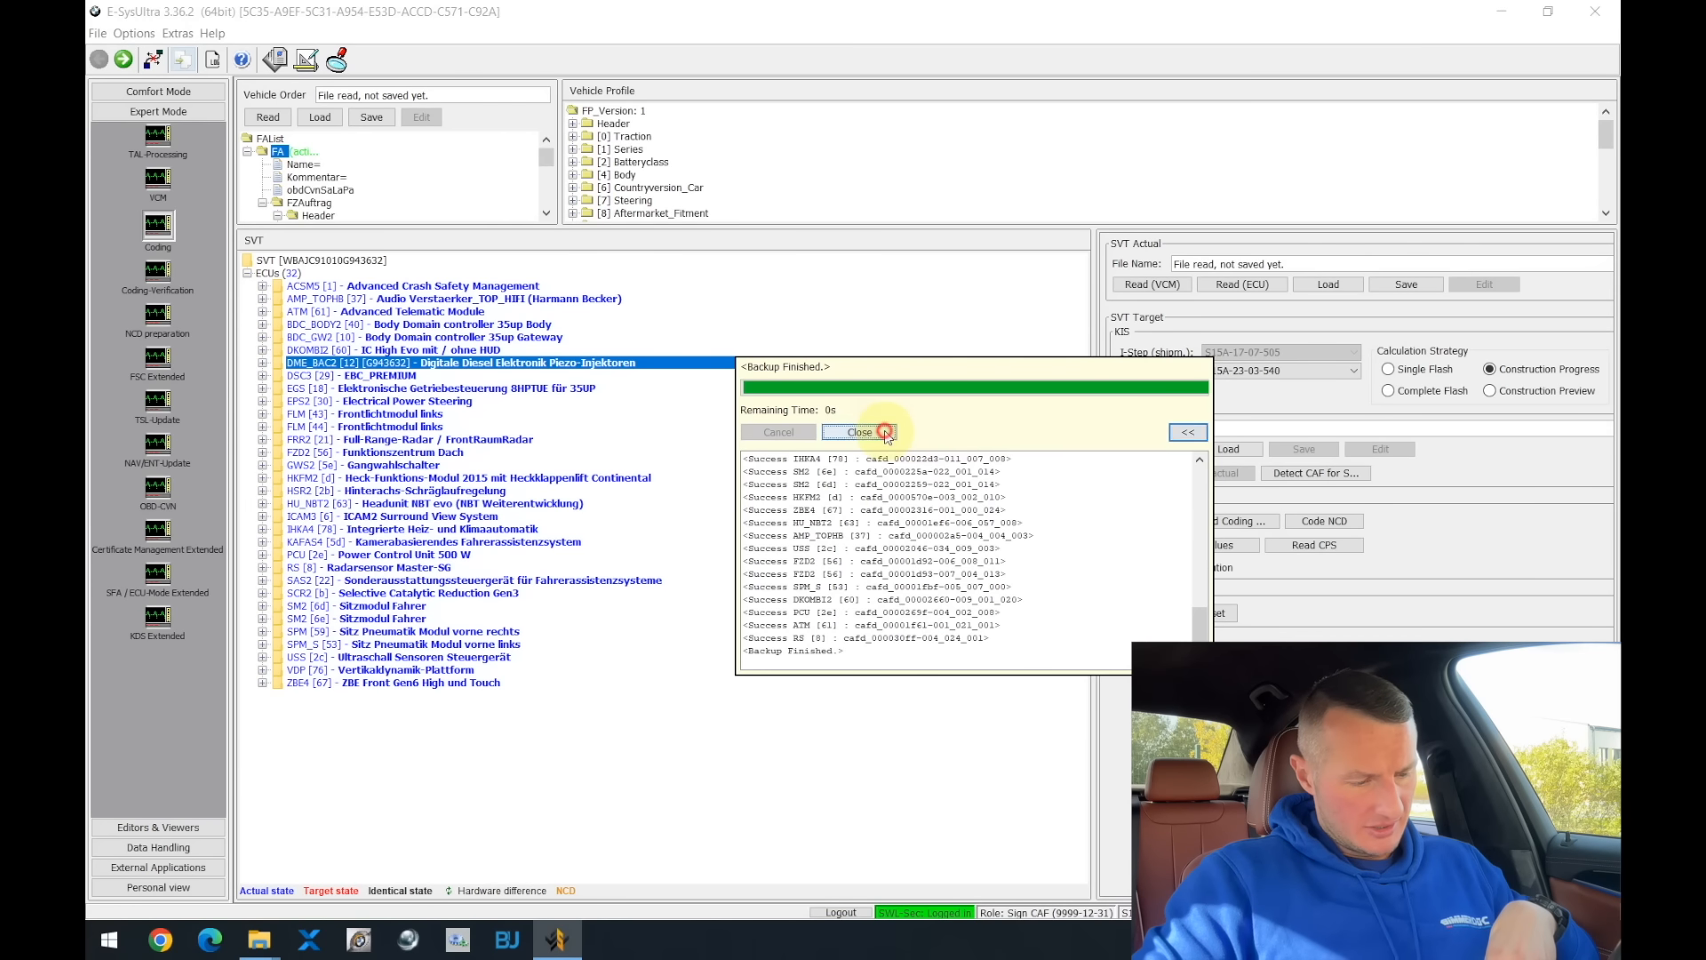
left_click(942, 641)
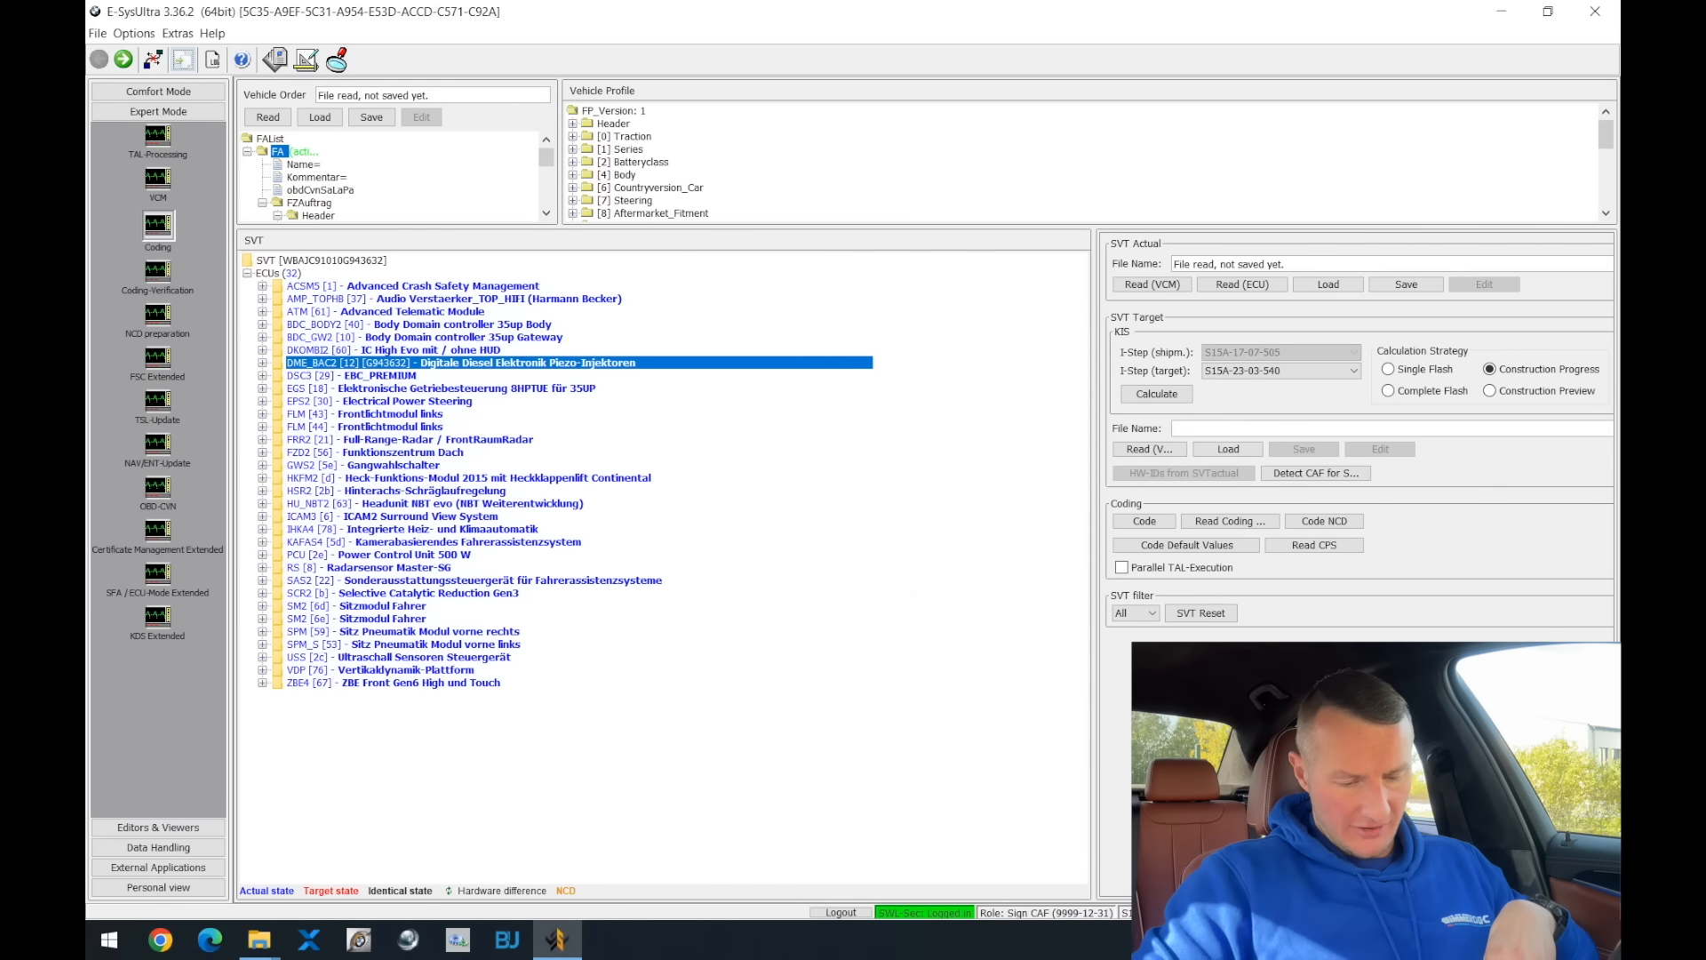
- Show the desktop and open the dated backup folder inside the vehicle's subfolder of G30
left_click(1619, 941)
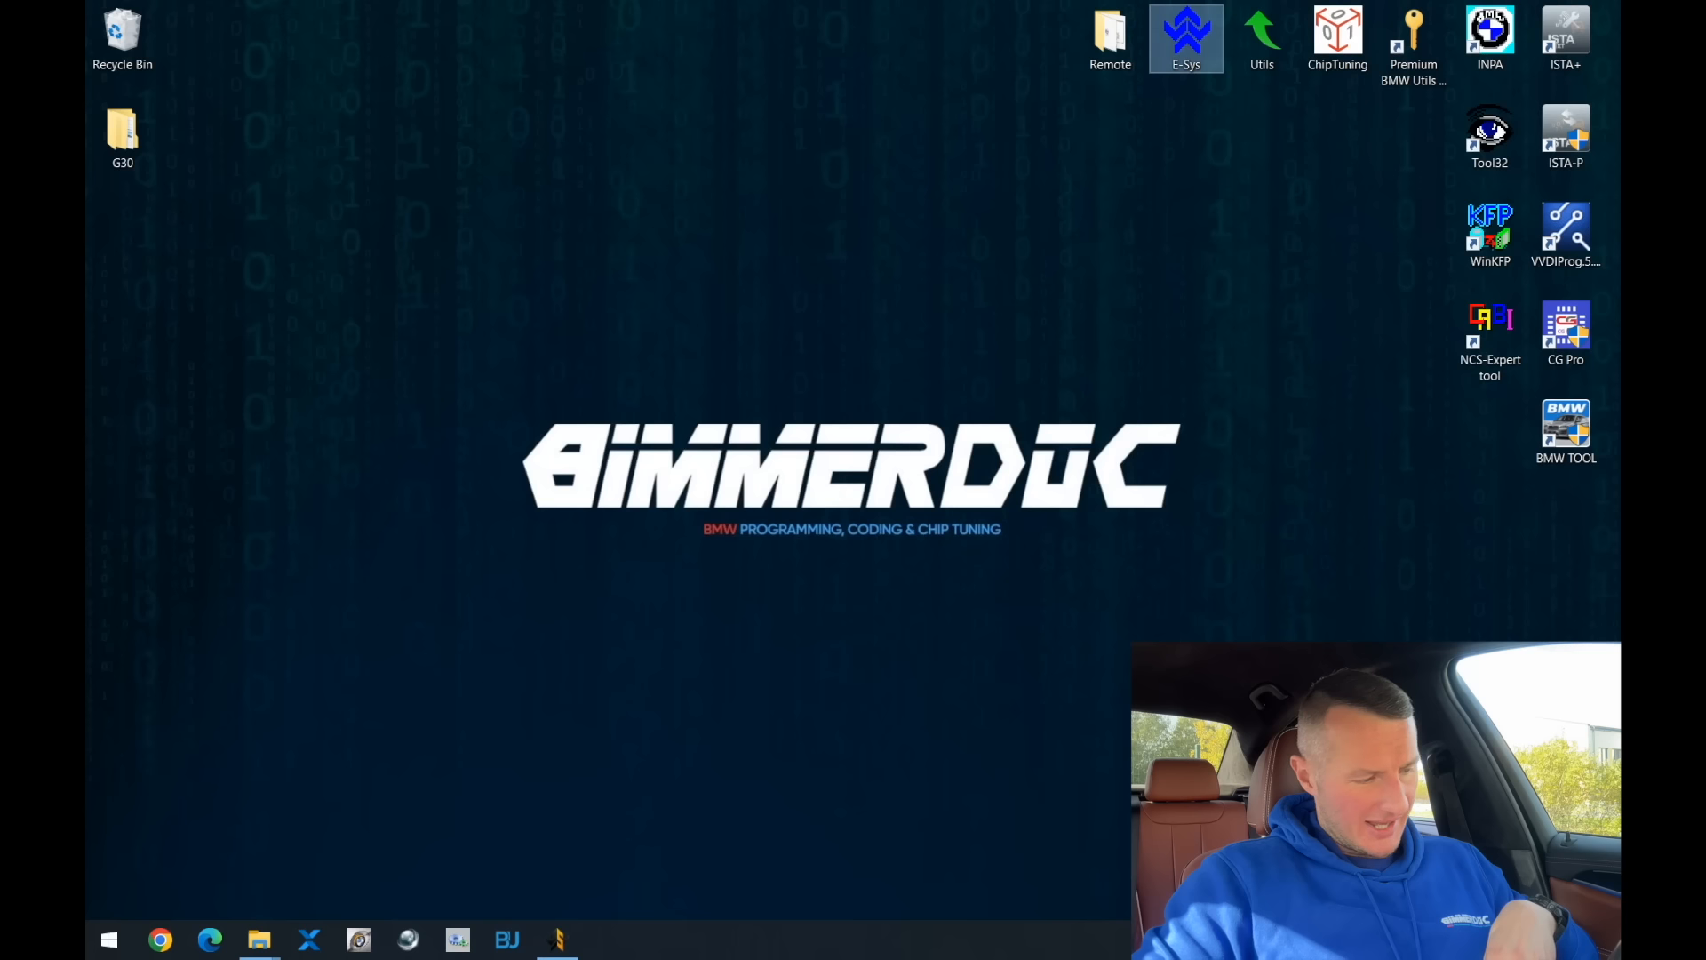
double_click(126, 129)
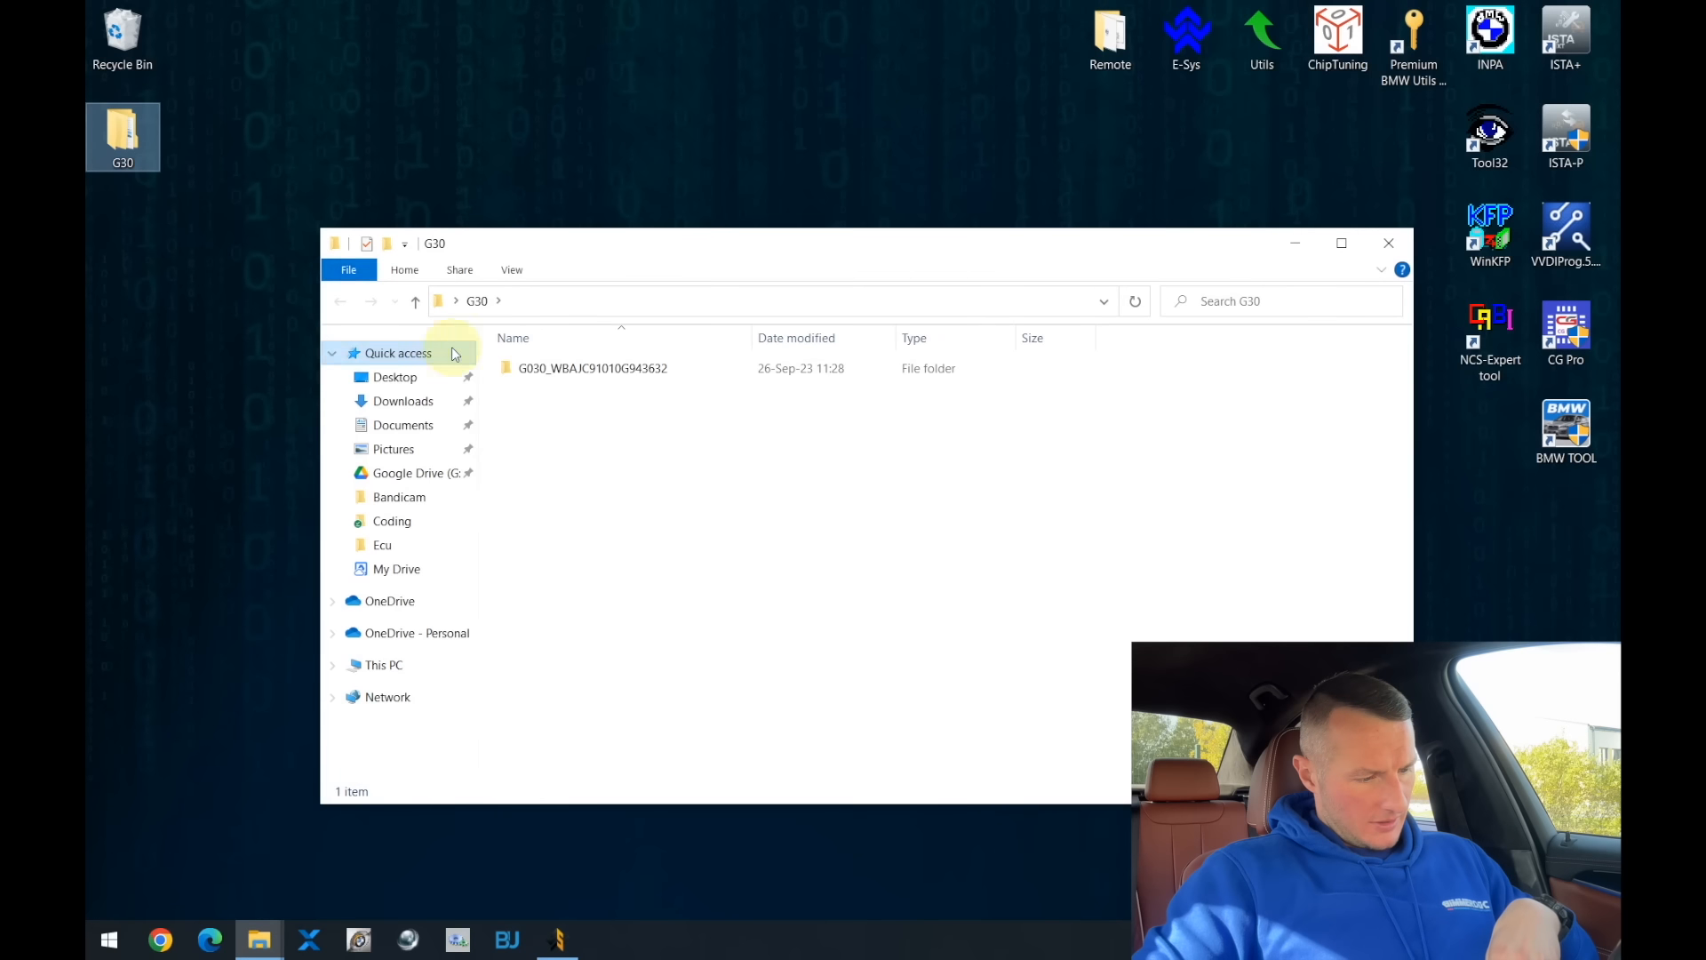
double_click(551, 368)
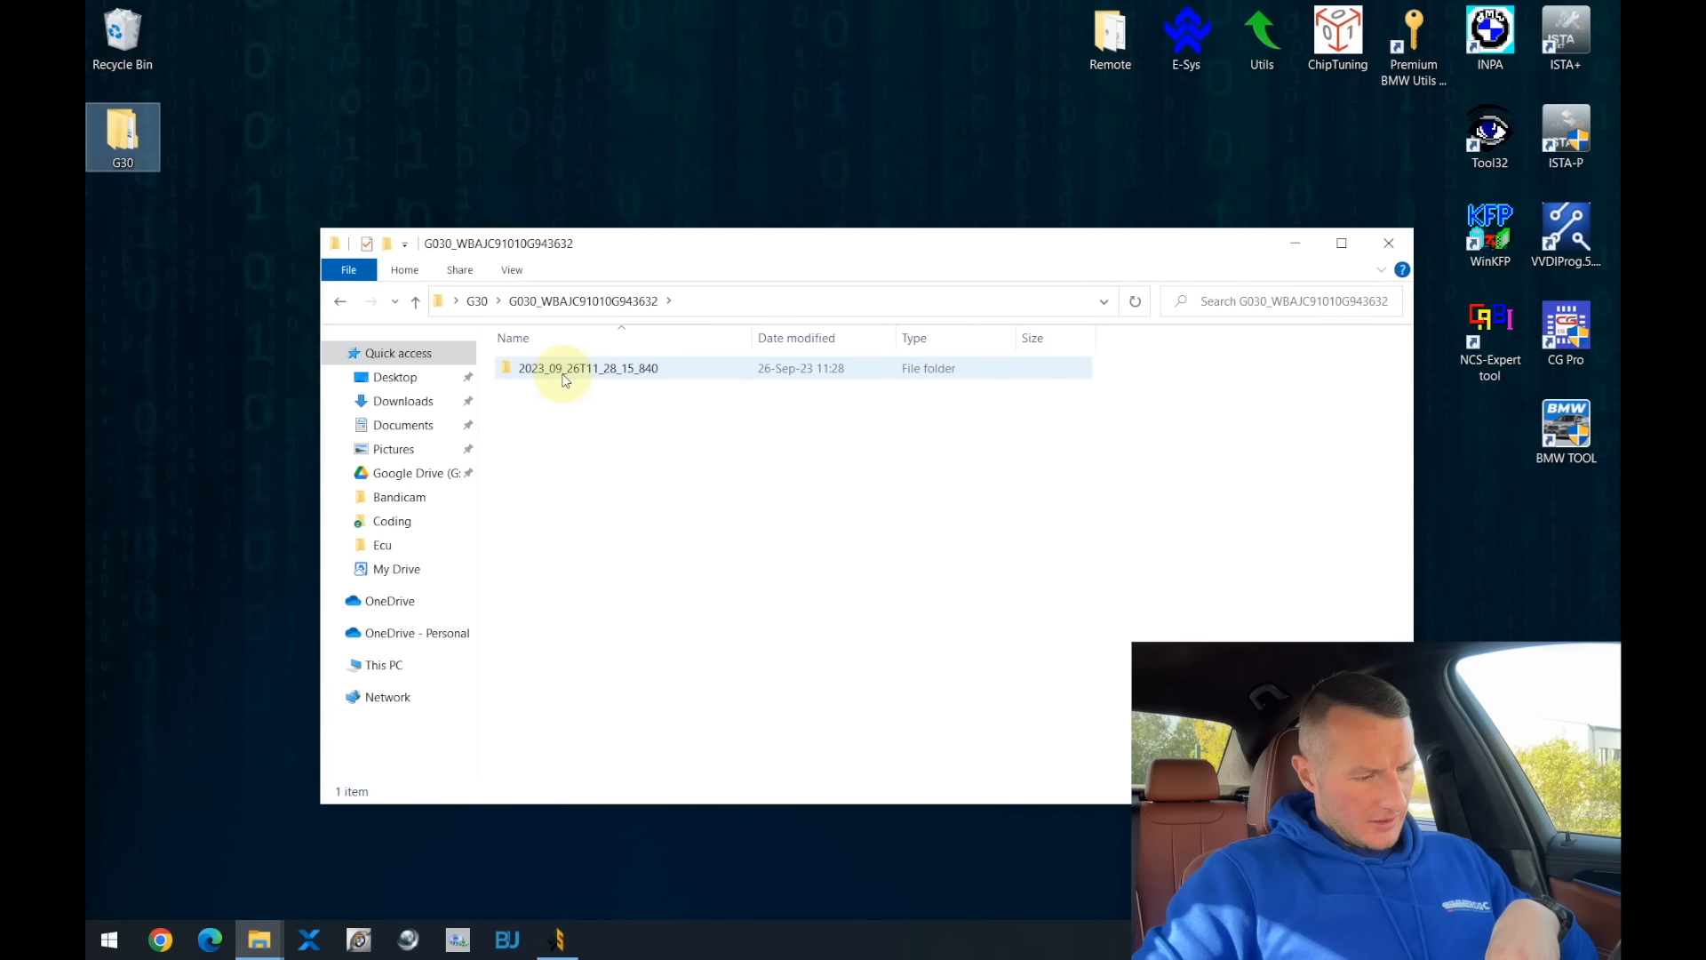
double_click(552, 370)
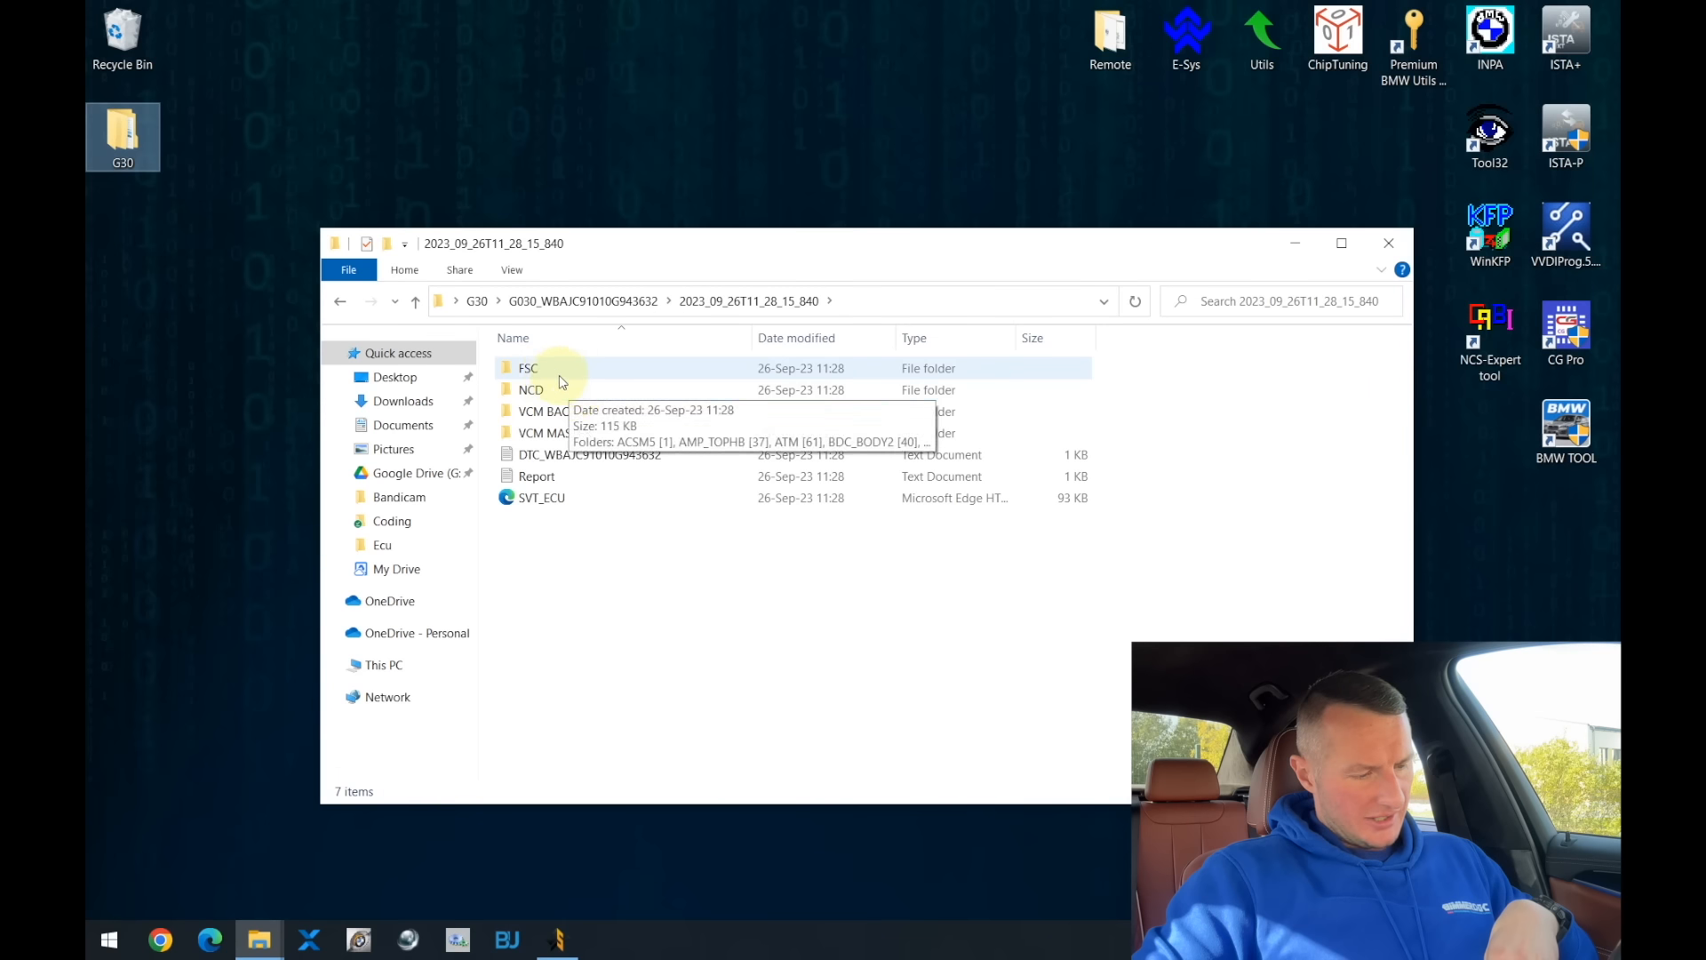
- Examine the FSC backup's HU_NBT2 [63] and KAFAS4 [5d] folders and its FSC_STATUS file, and return to the dated backup folder
double_click(548, 372)
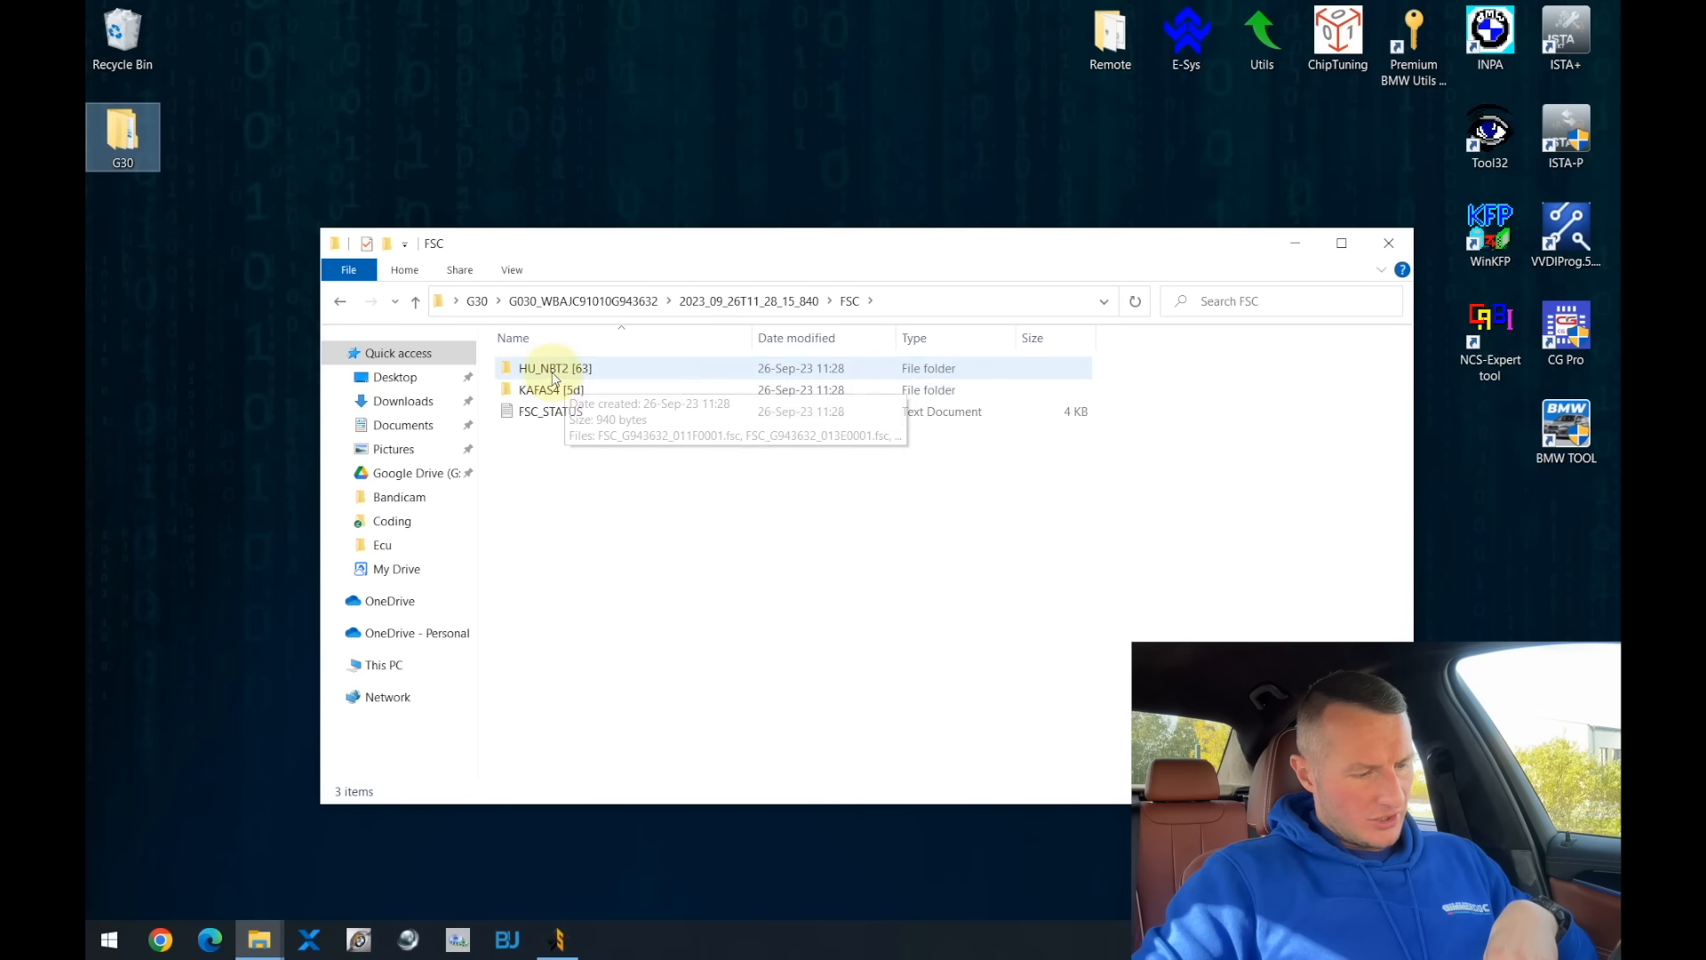
double_click(552, 371)
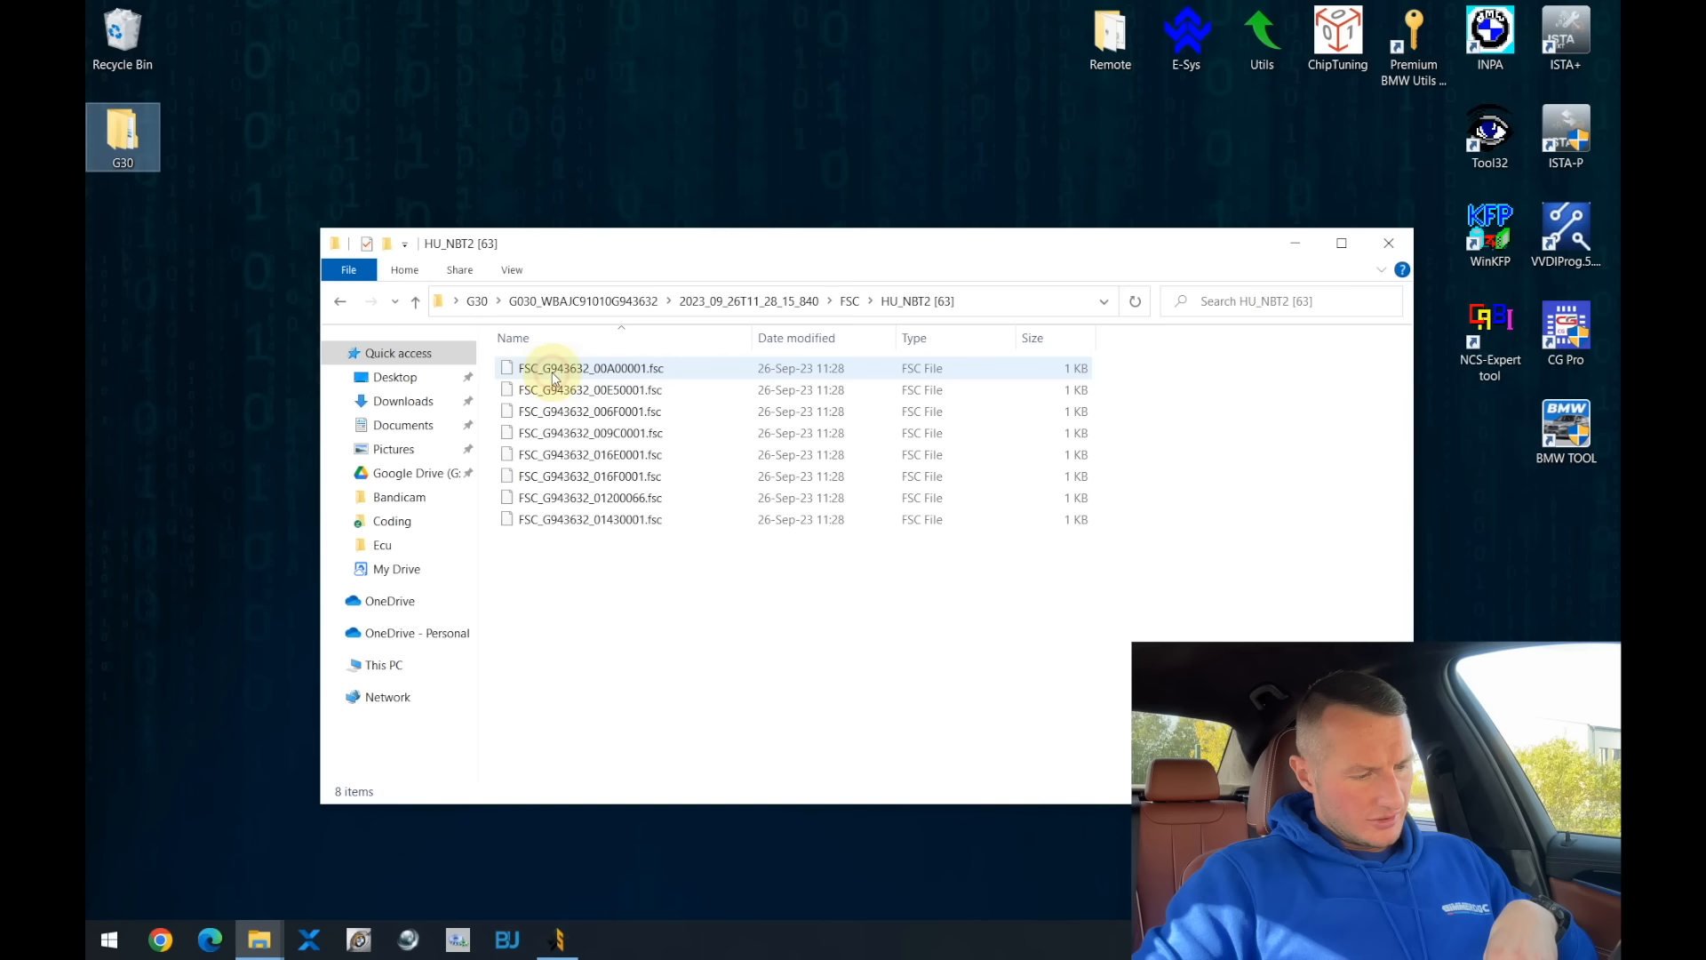
left_click(417, 302)
double_click(510, 390)
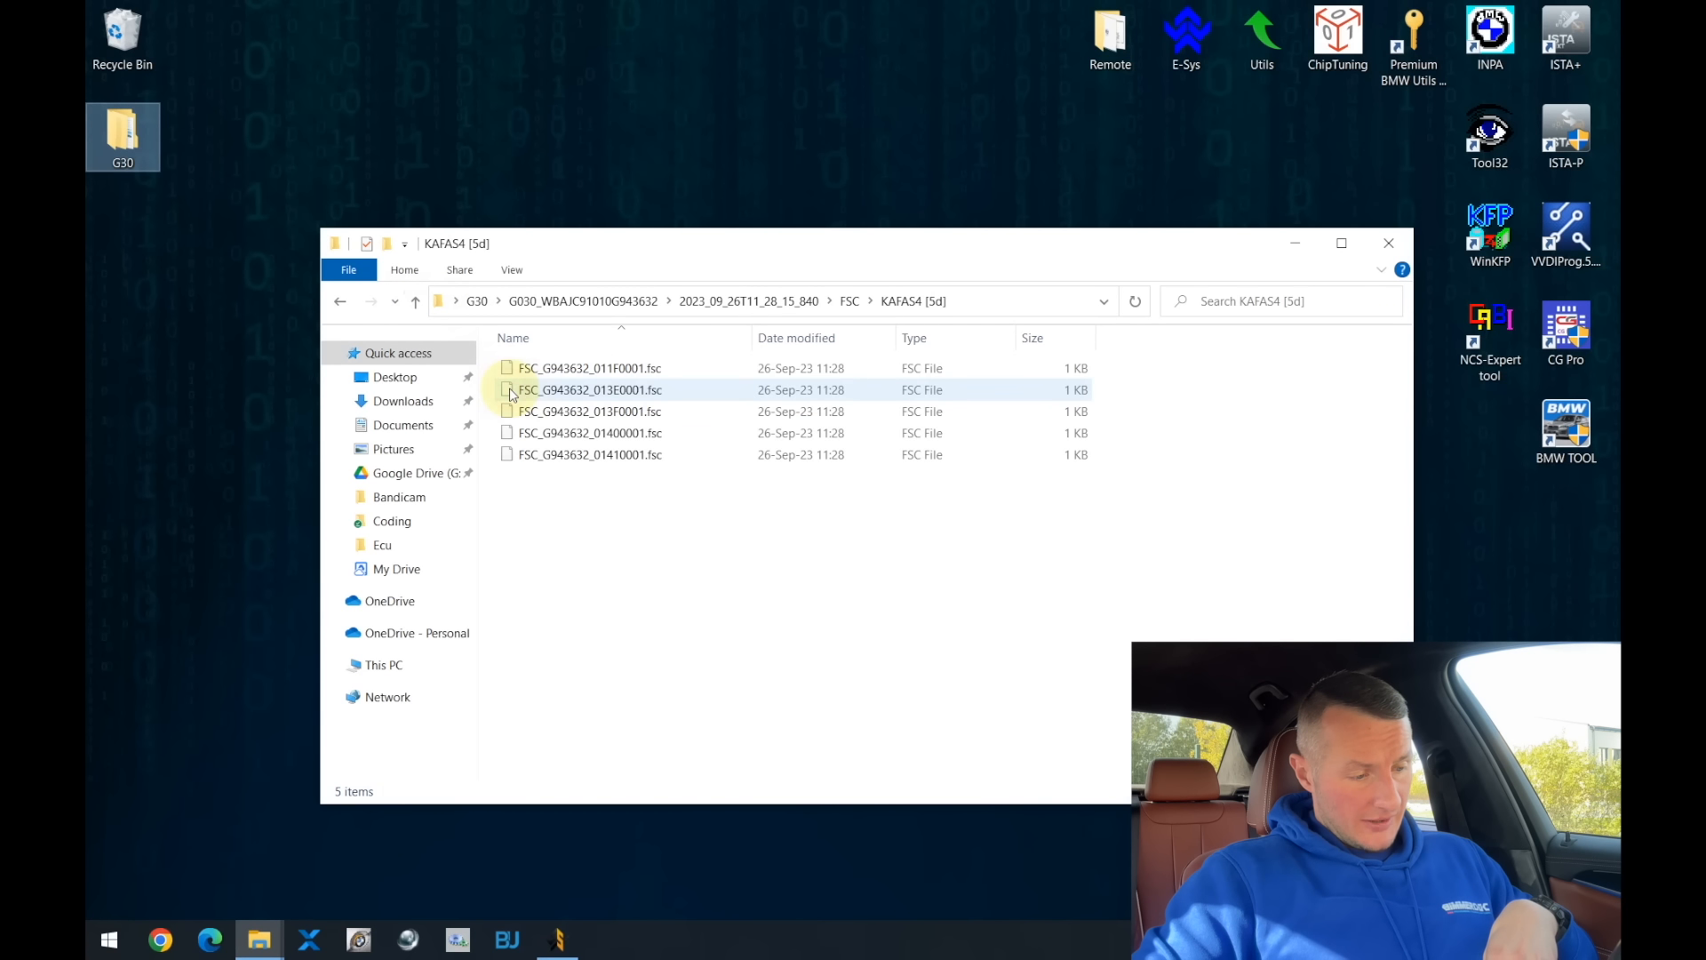
left_click(415, 301)
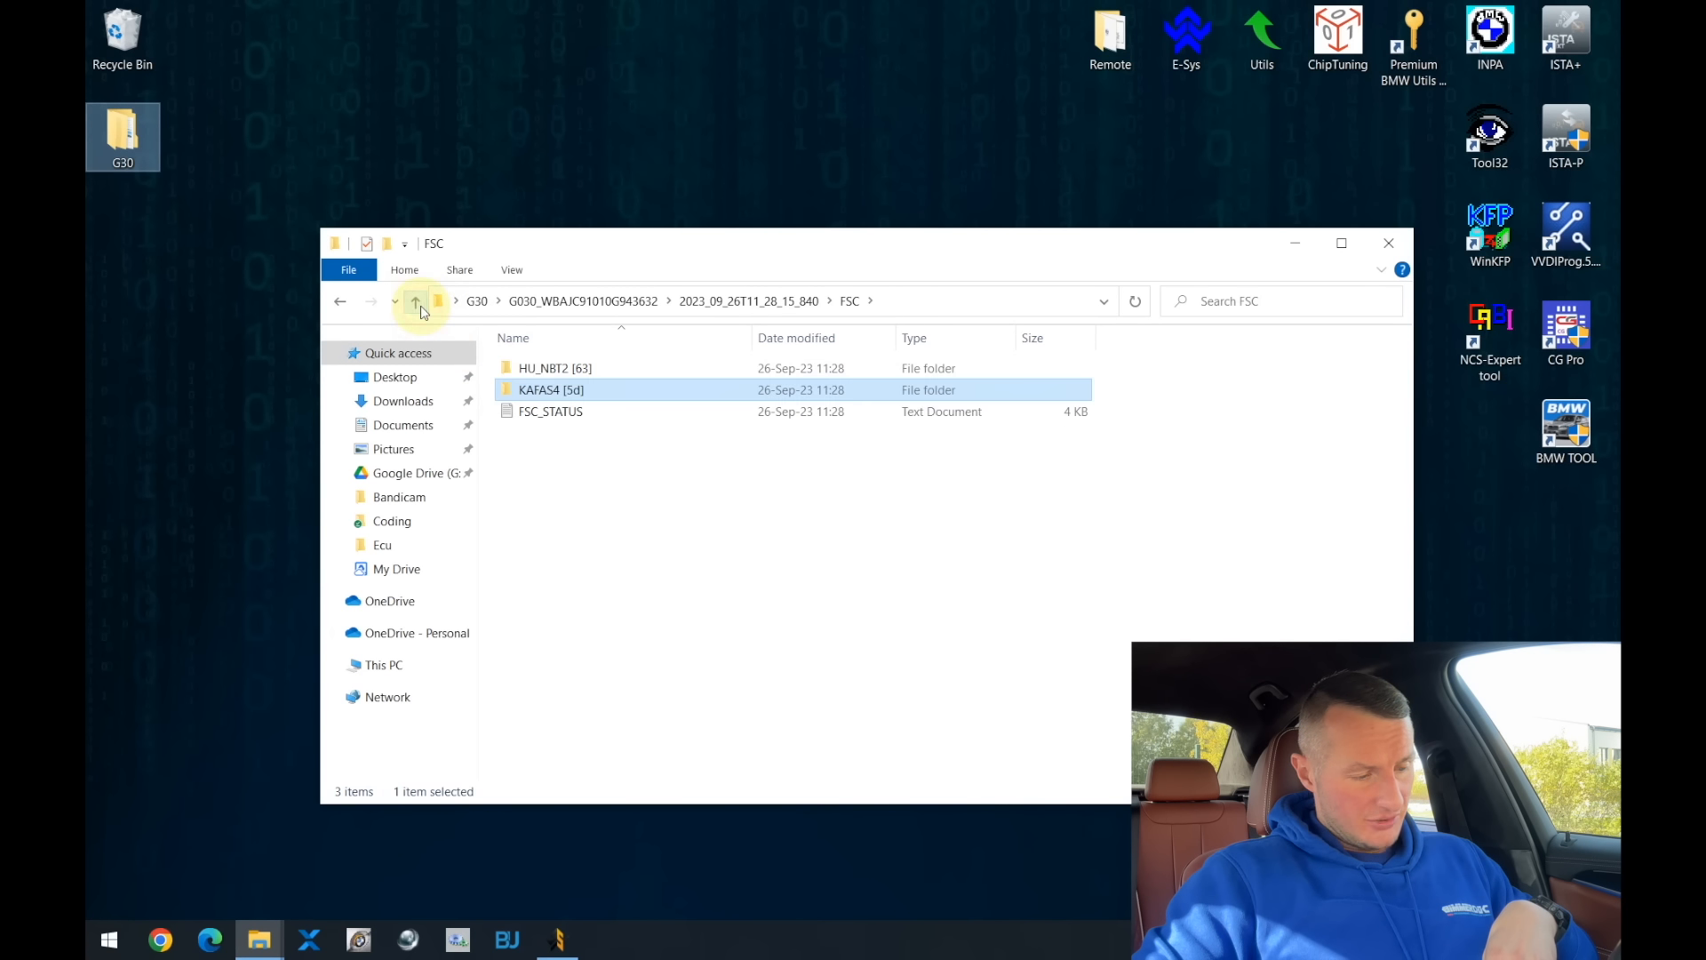
double_click(514, 410)
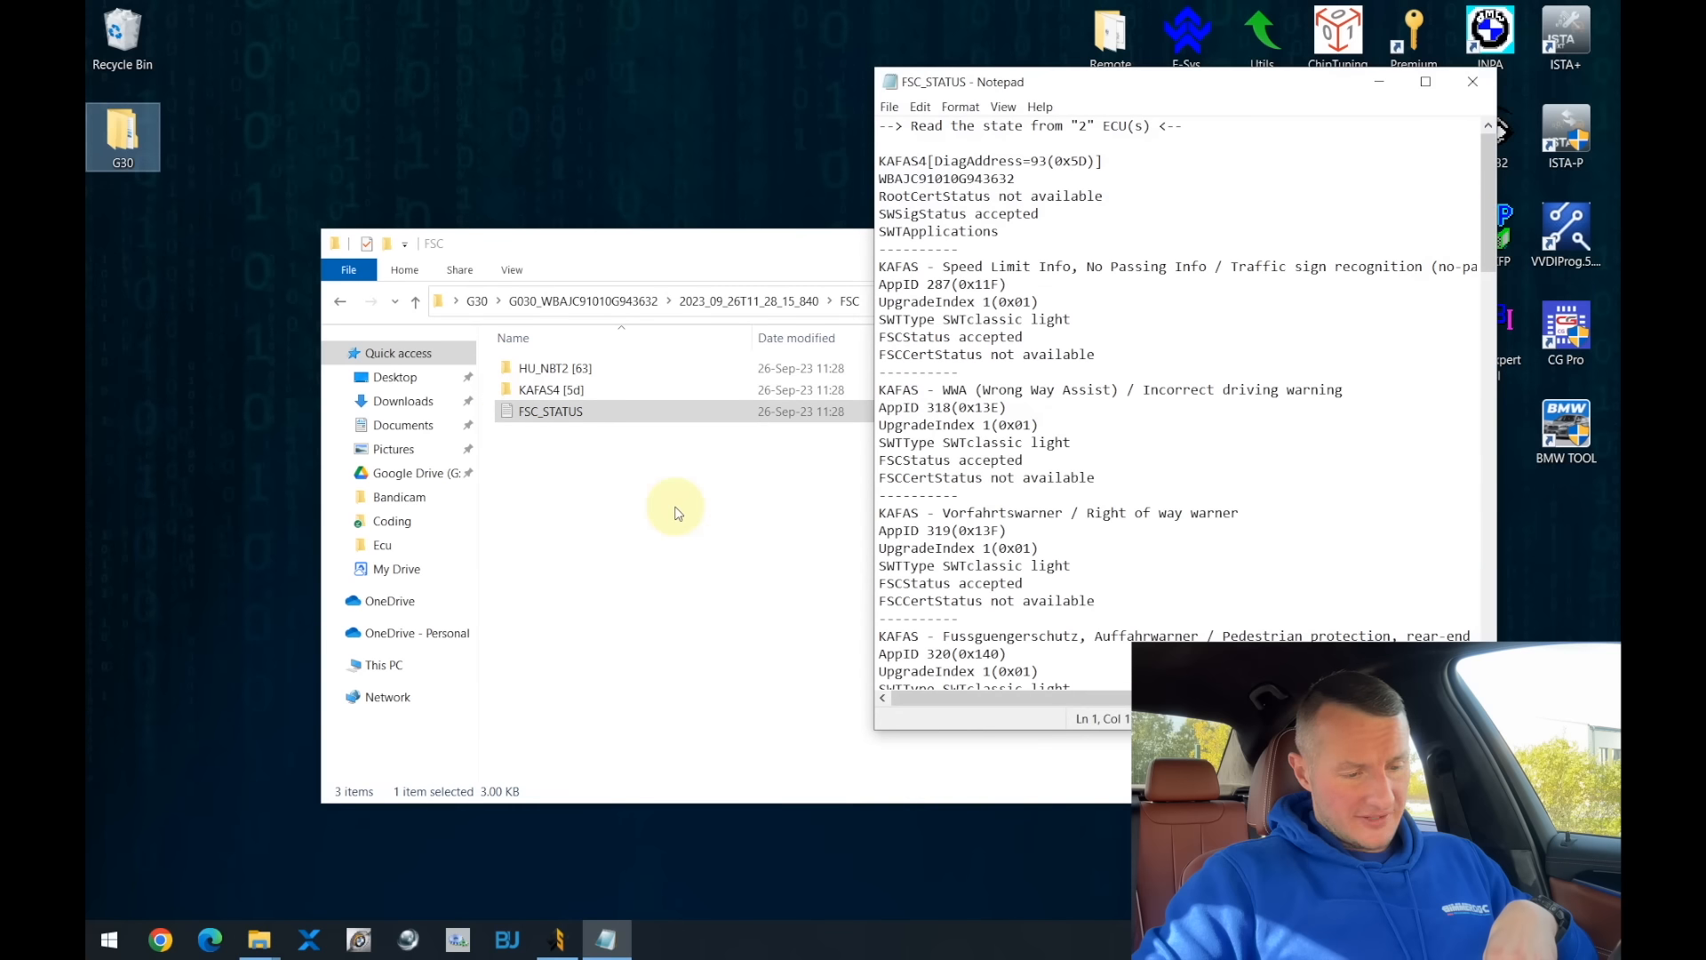
scroll(1088, 488, "down", 20)
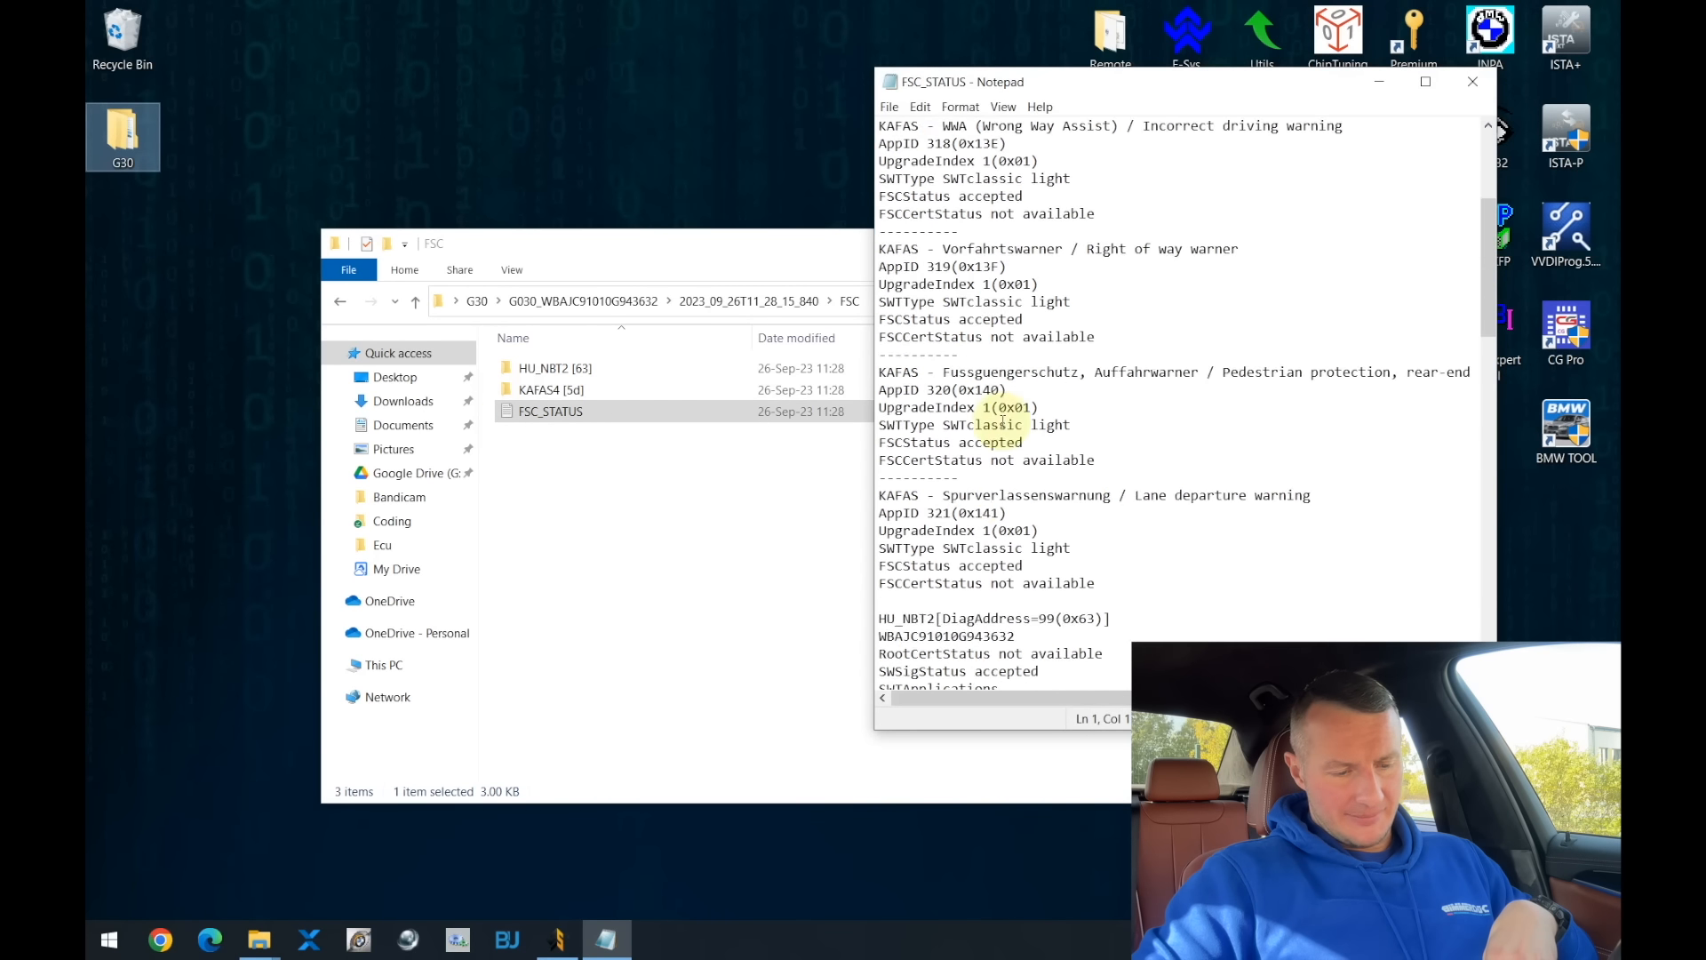
left_click(1473, 81)
left_click(414, 303)
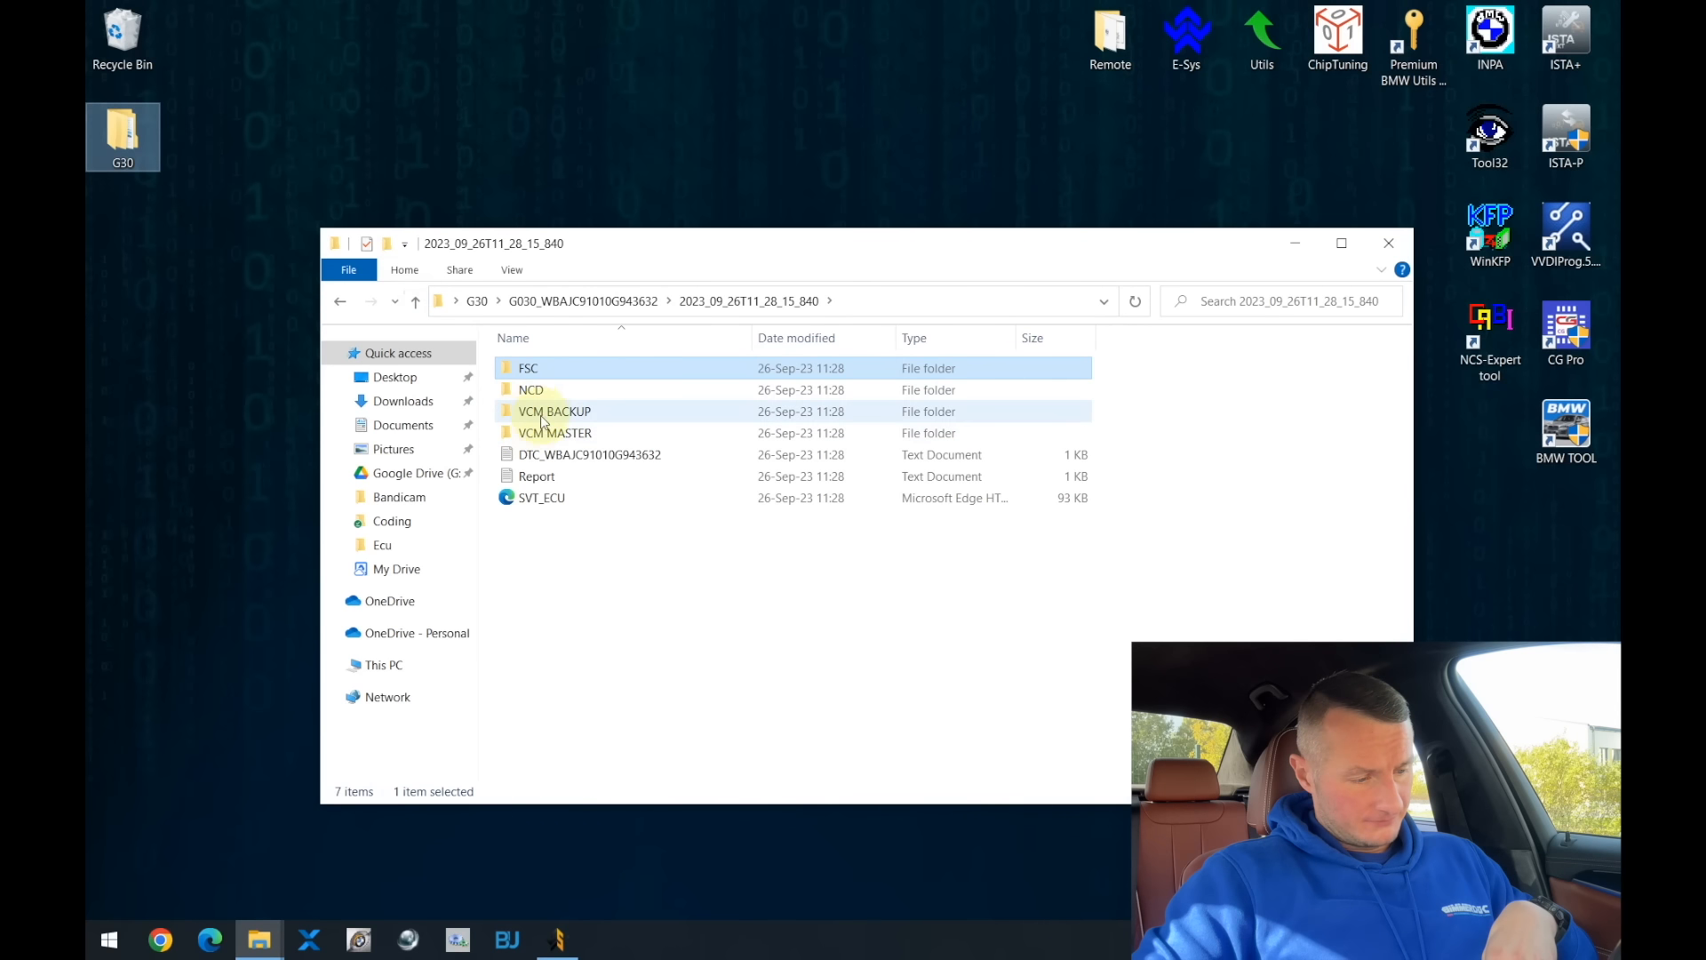
- Look through the control unit folders in the NCD backup, including ACSM5 [1], and return to the dated backup folder
double_click(526, 391)
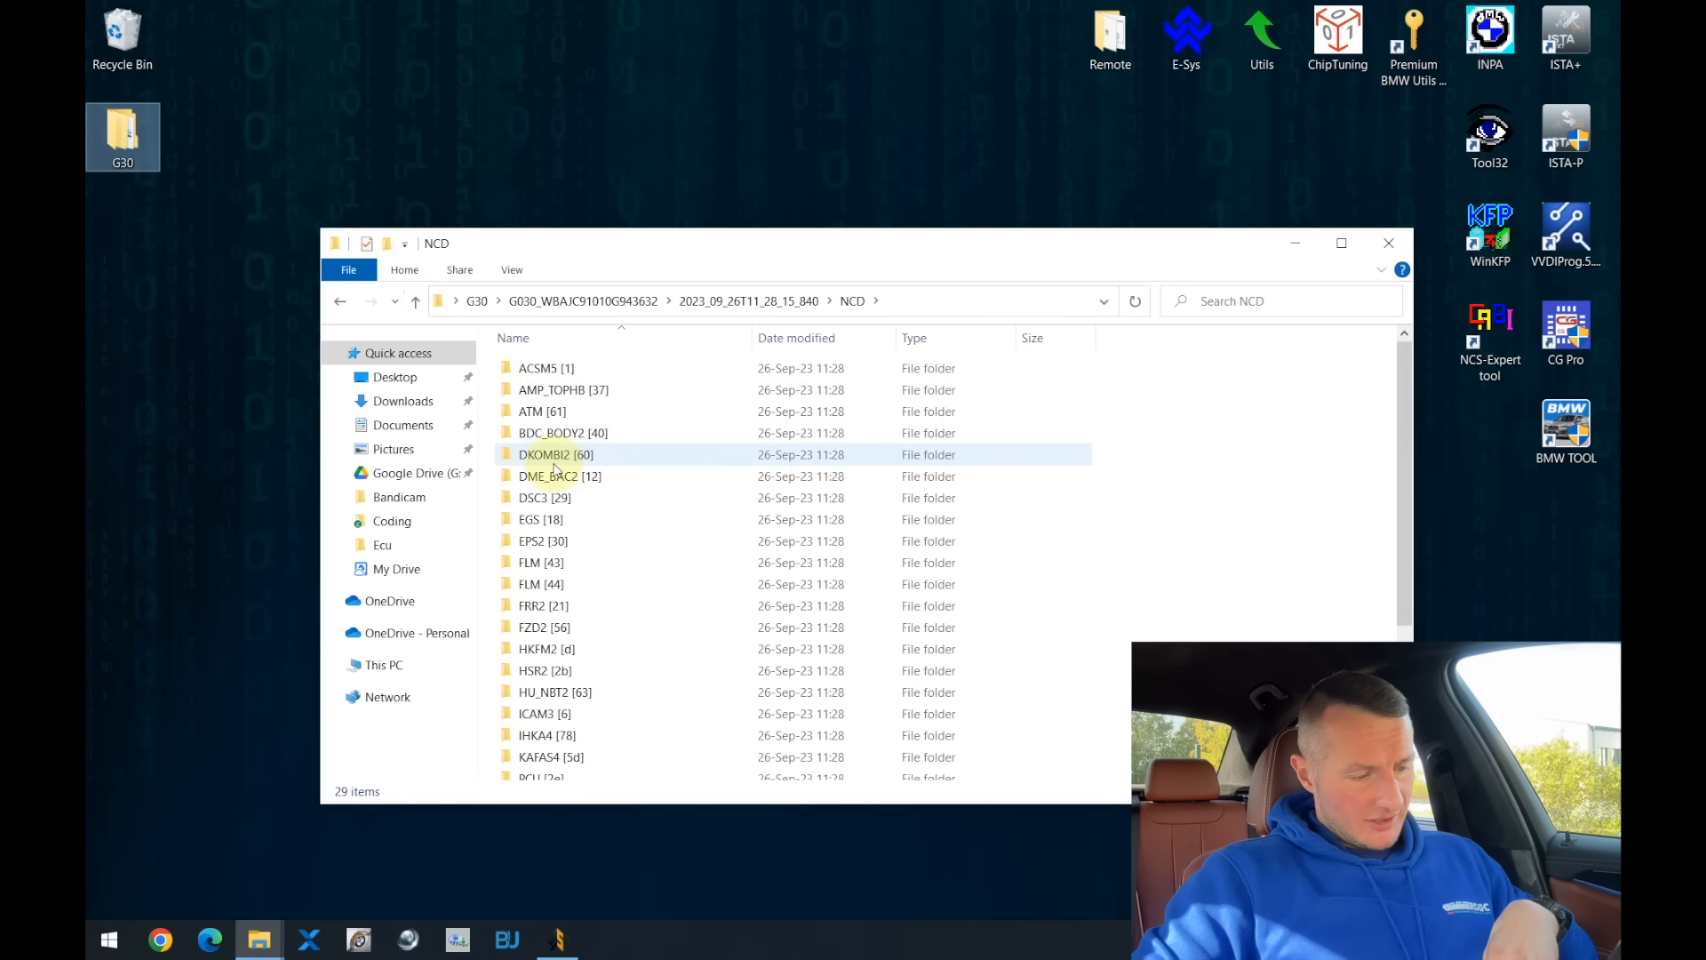
scroll(547, 453, "down", 3)
scroll(556, 468, "down", 1)
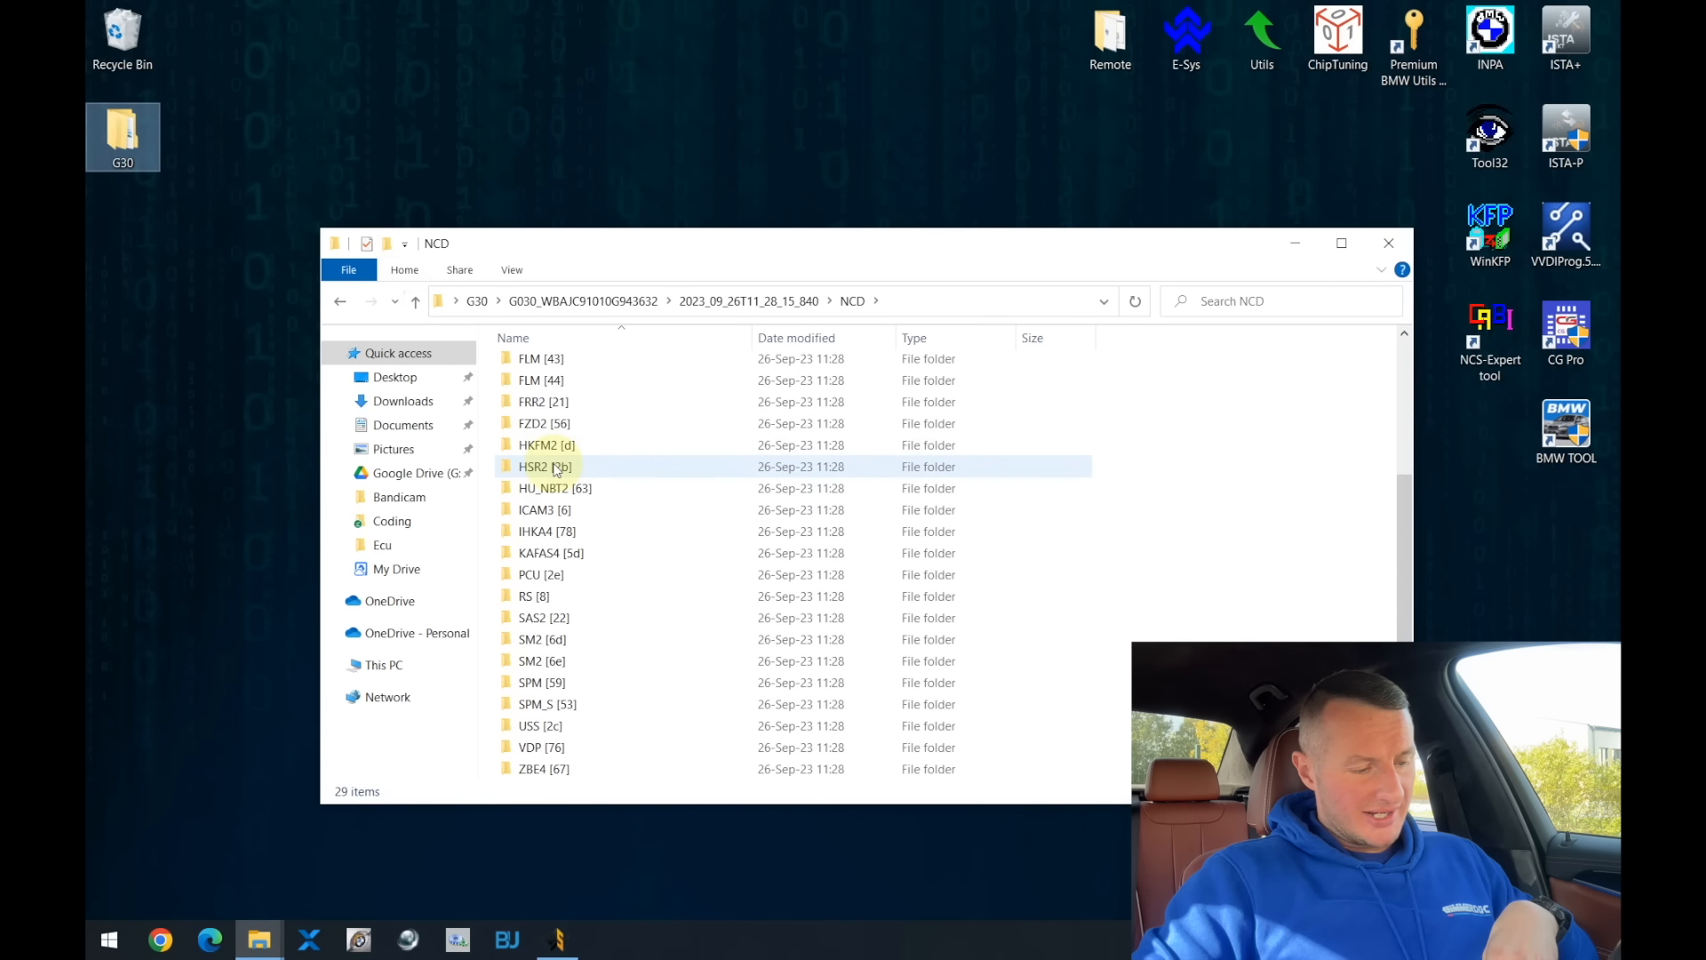
scroll(557, 468, "up", 4)
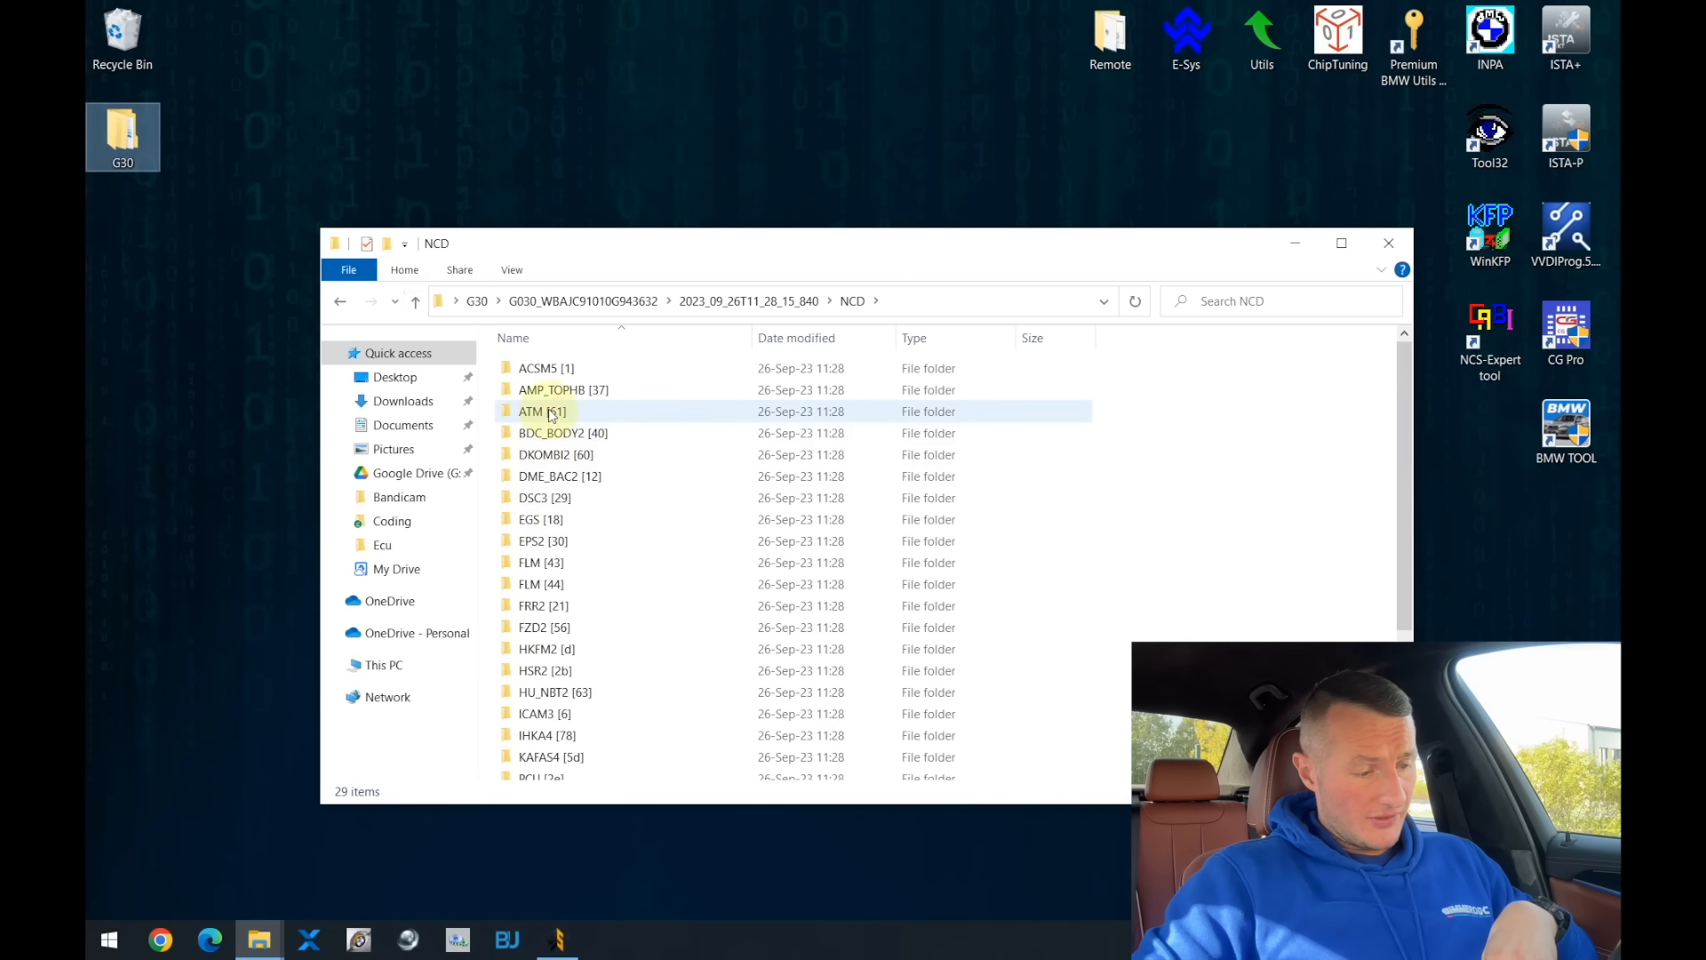
double_click(548, 372)
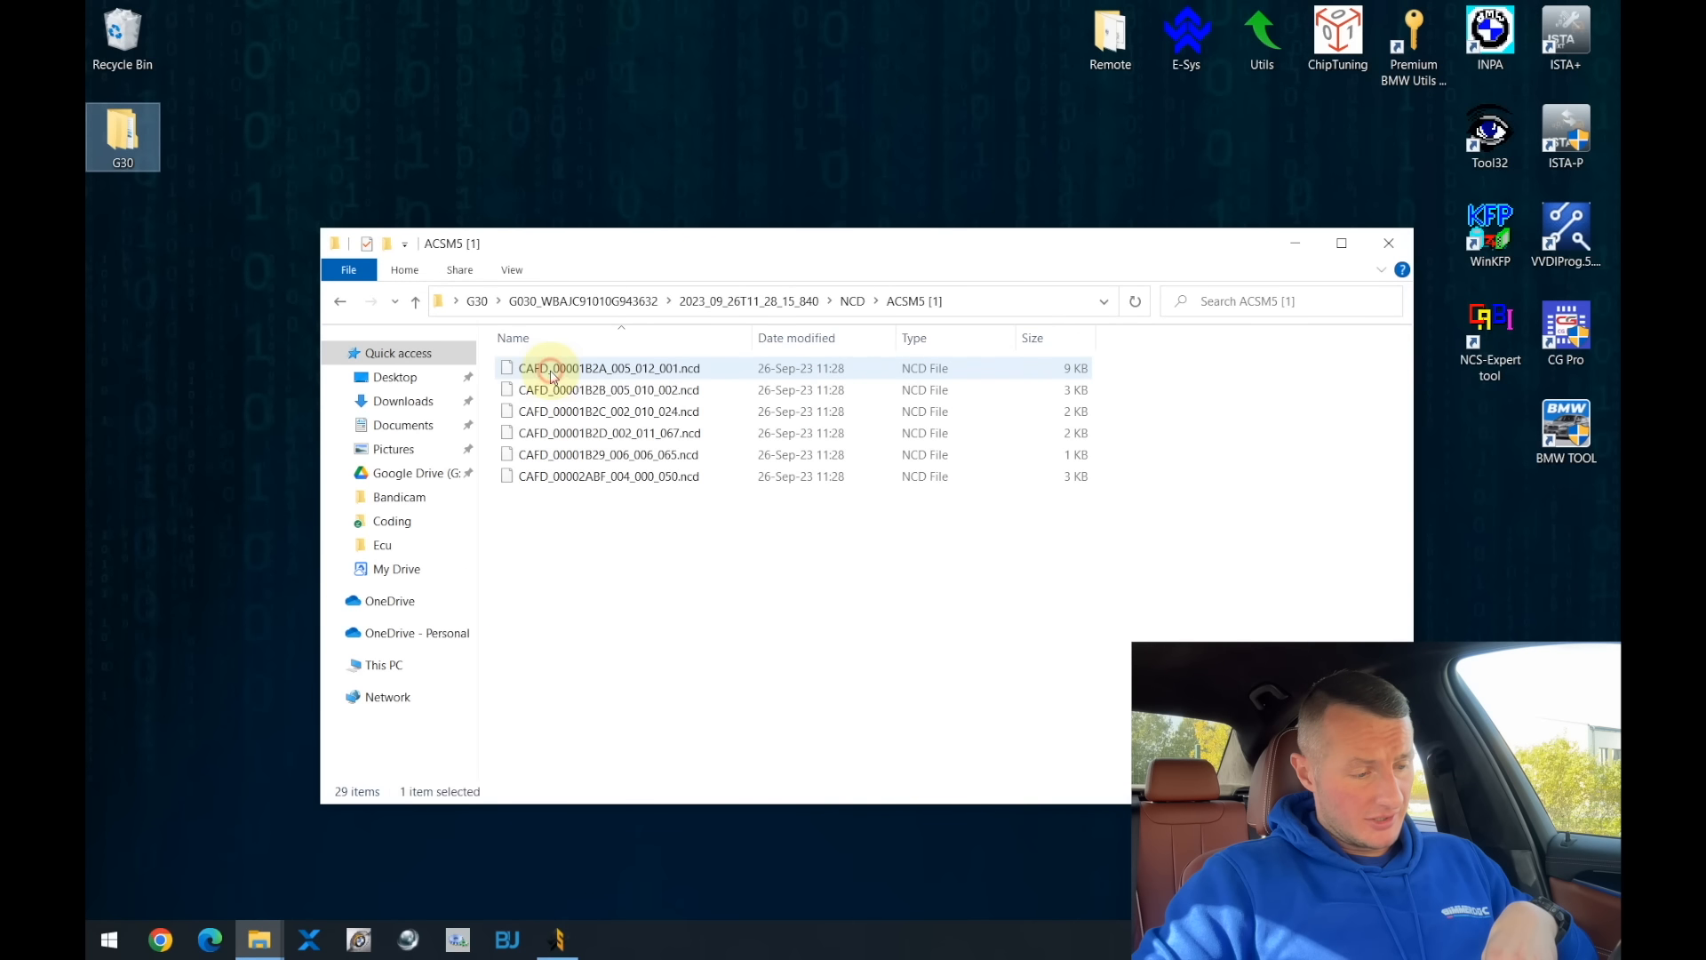
left_click(417, 302)
left_click(417, 302)
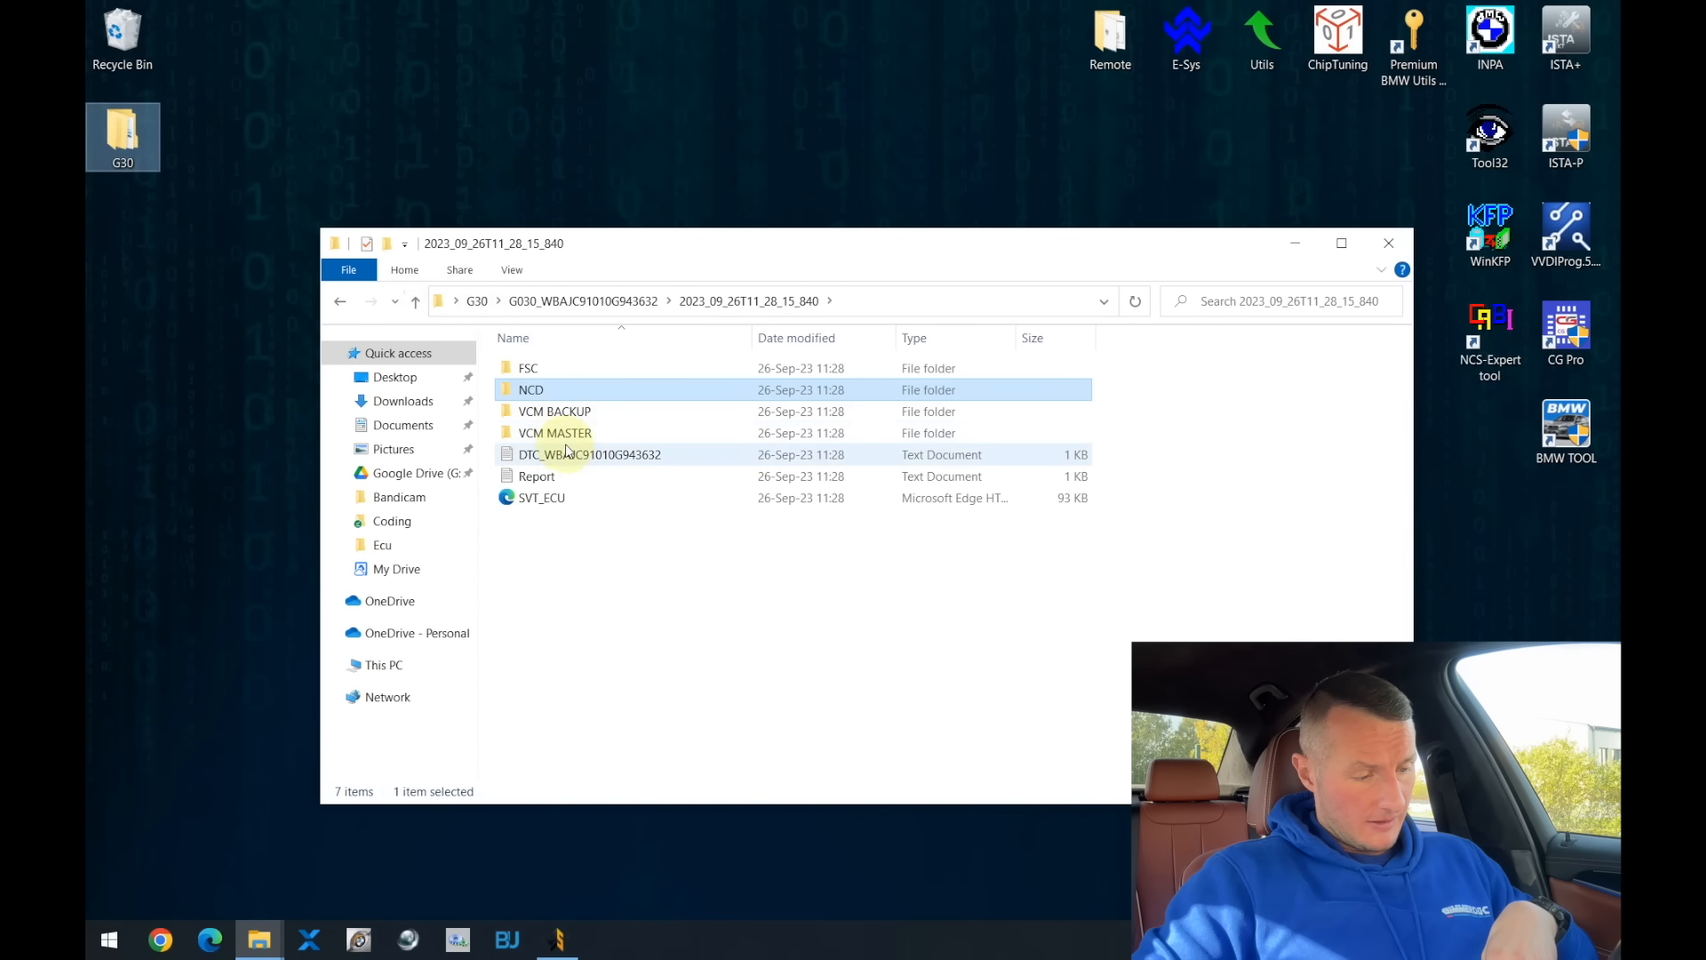
- Check the VCM BACKUP folder's content summary and open the VCM MASTER folder
mouse_move(582, 418)
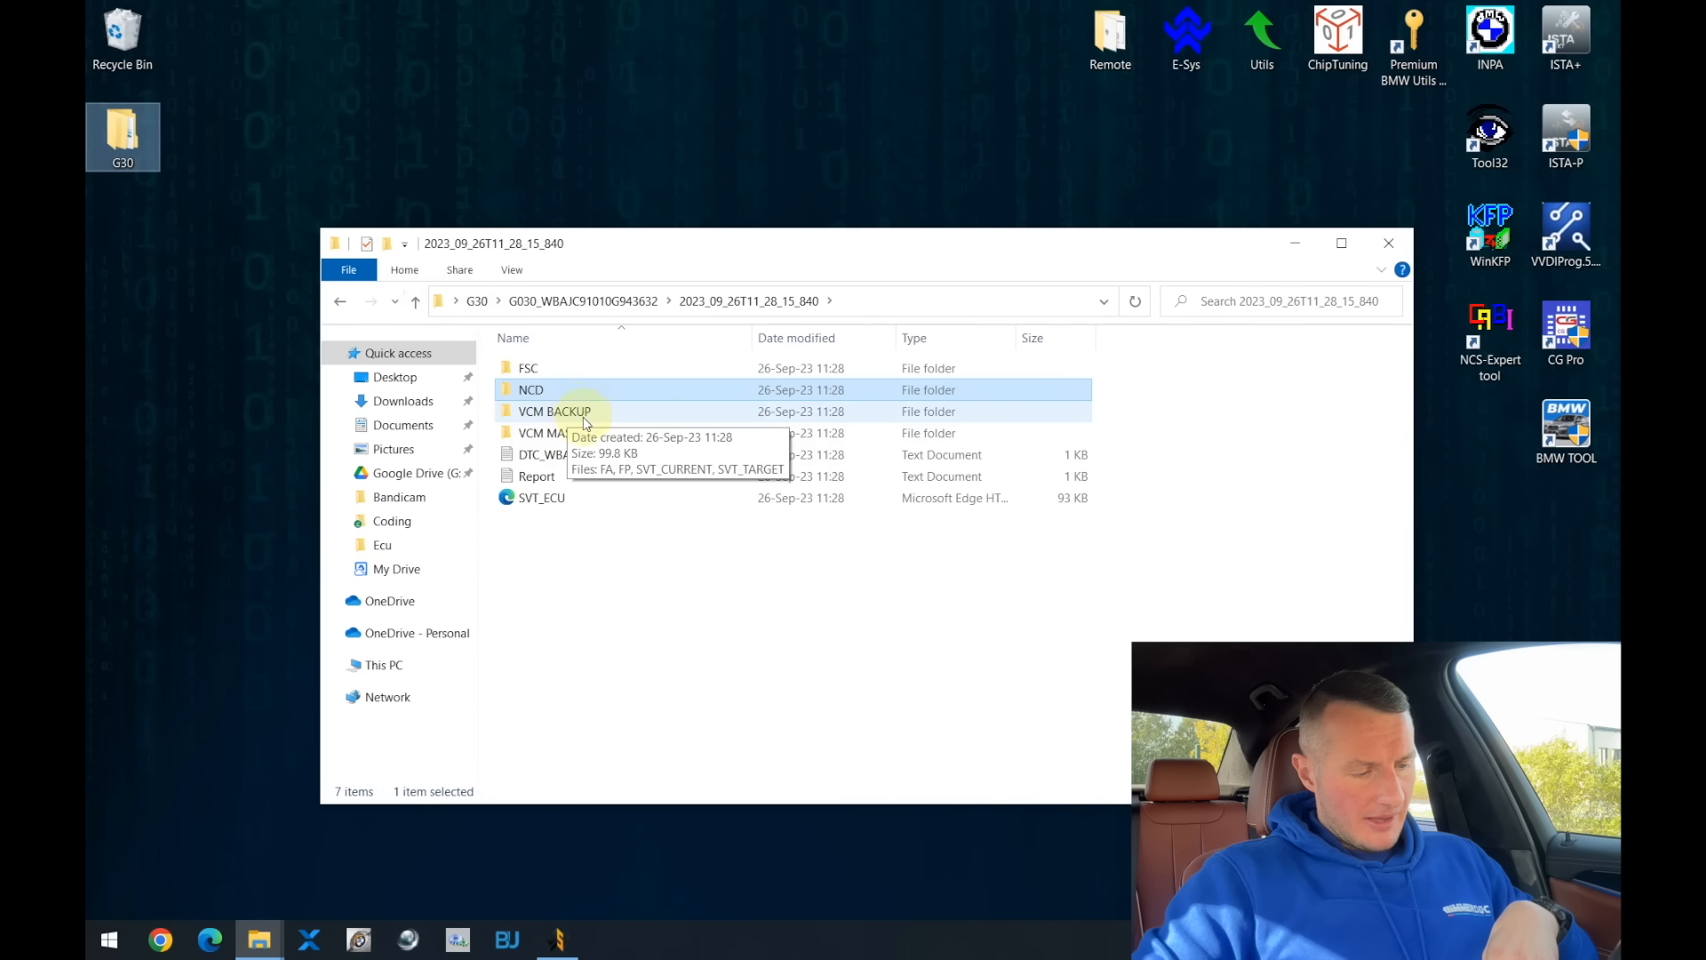
double_click(553, 433)
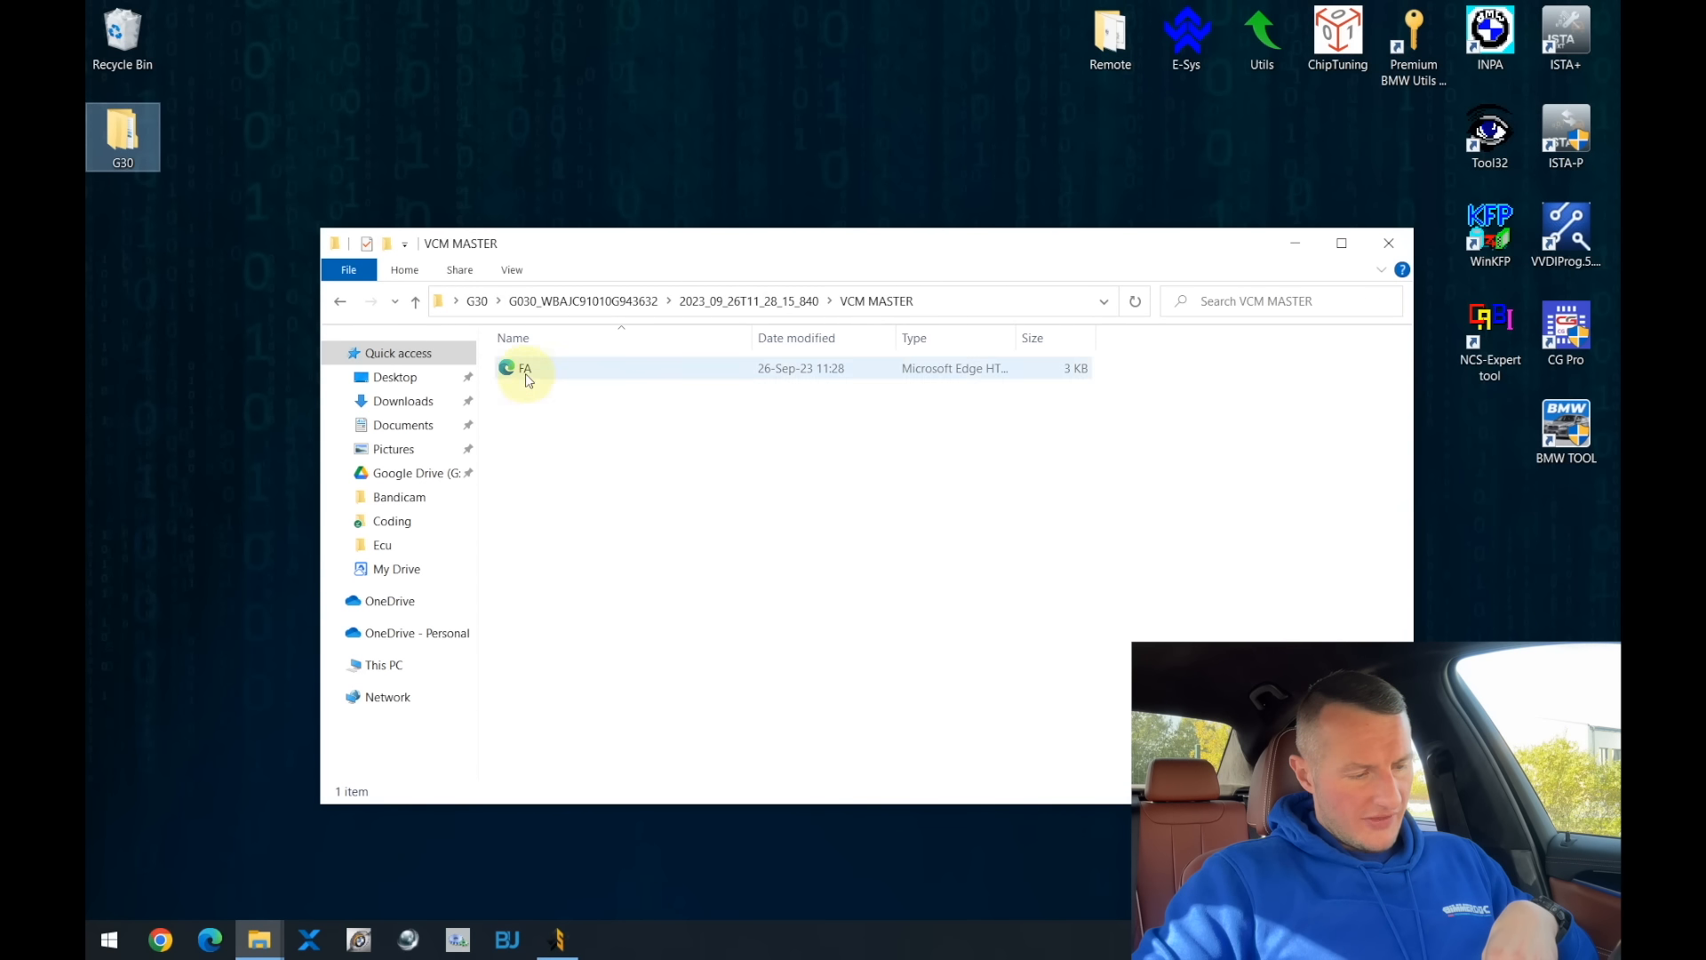